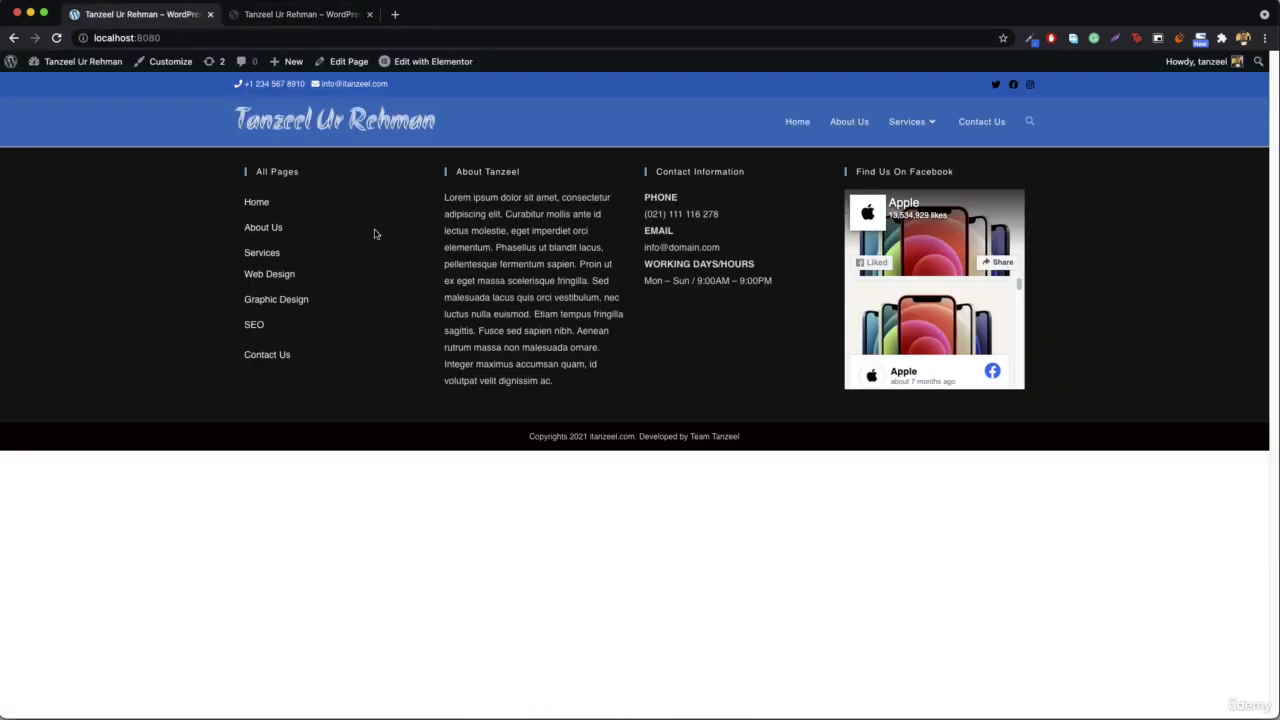
- Open the home page in Elementor and delete its hero section with "The Best Website" heading
click(437, 63)
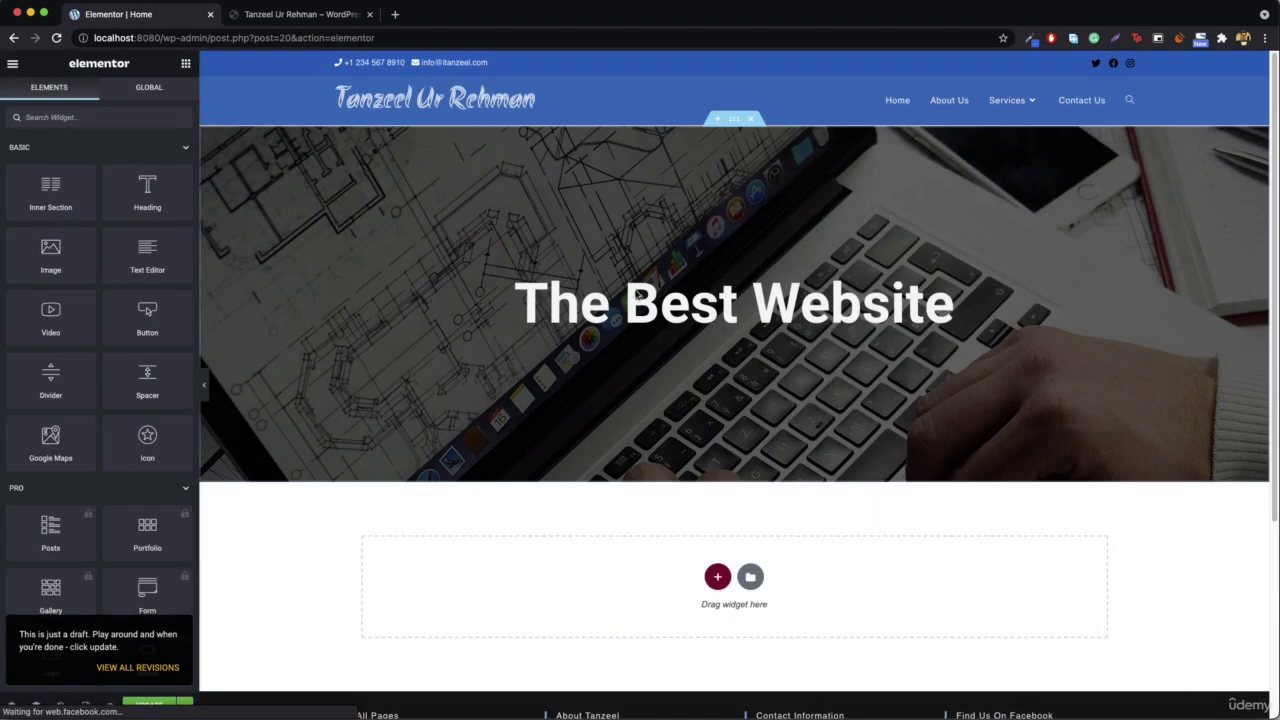
click(751, 119)
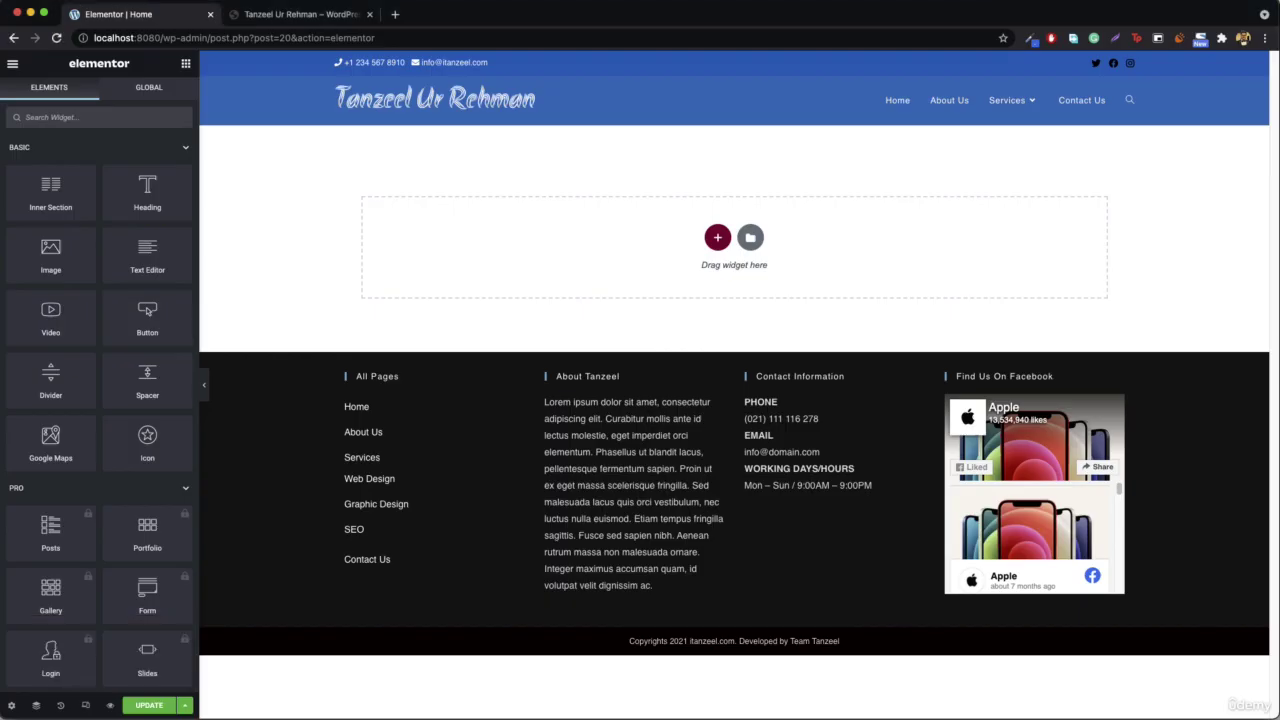
- Add a new single-column section to the page and place a Heading widget in it
click(716, 239)
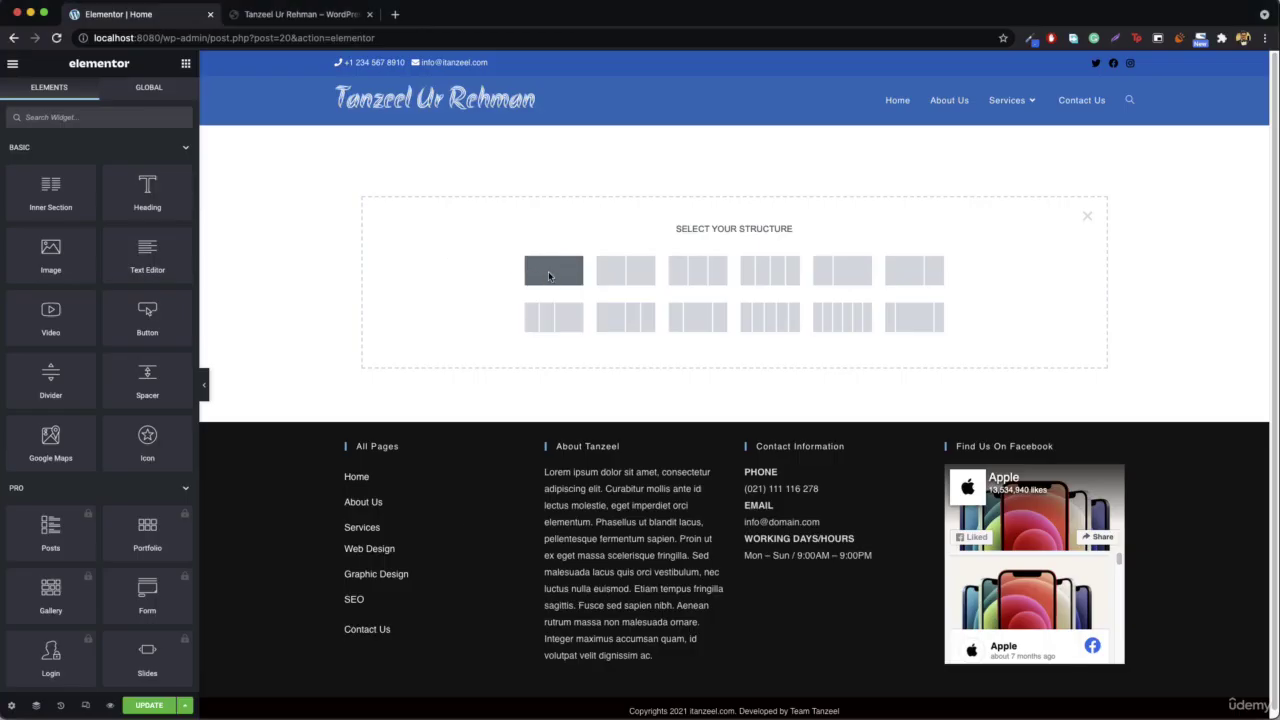
click(553, 271)
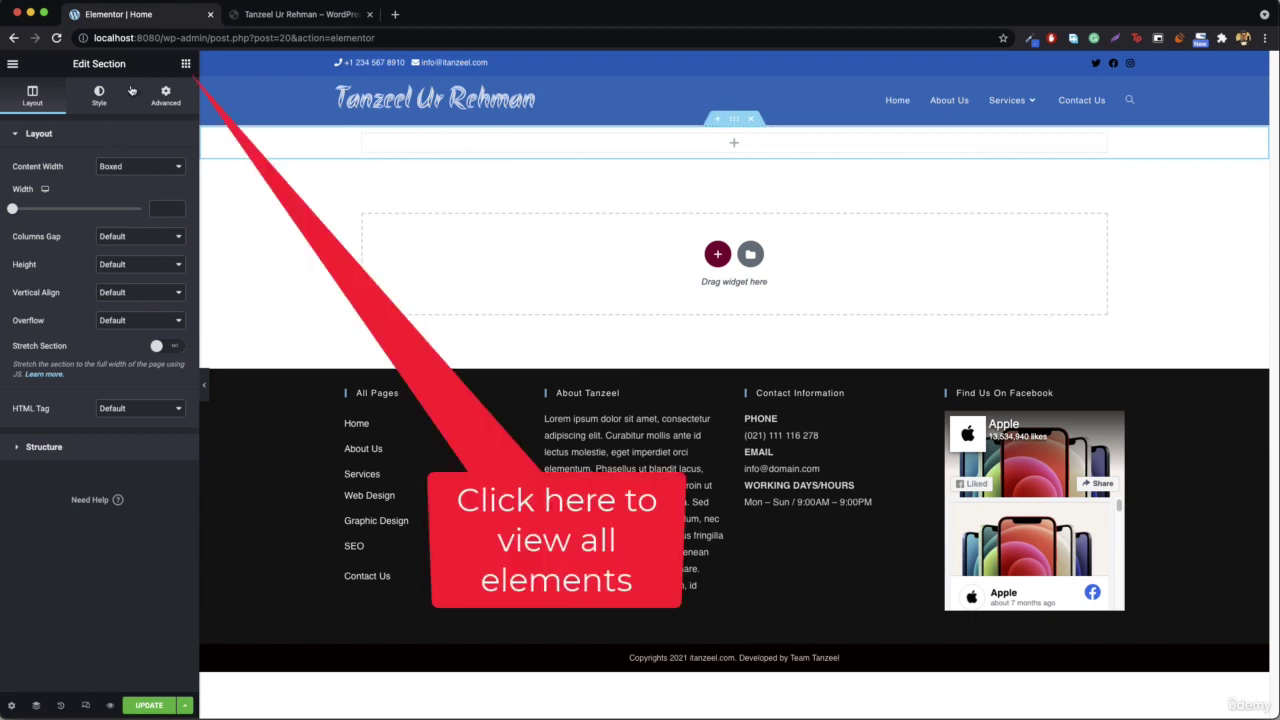
click(185, 65)
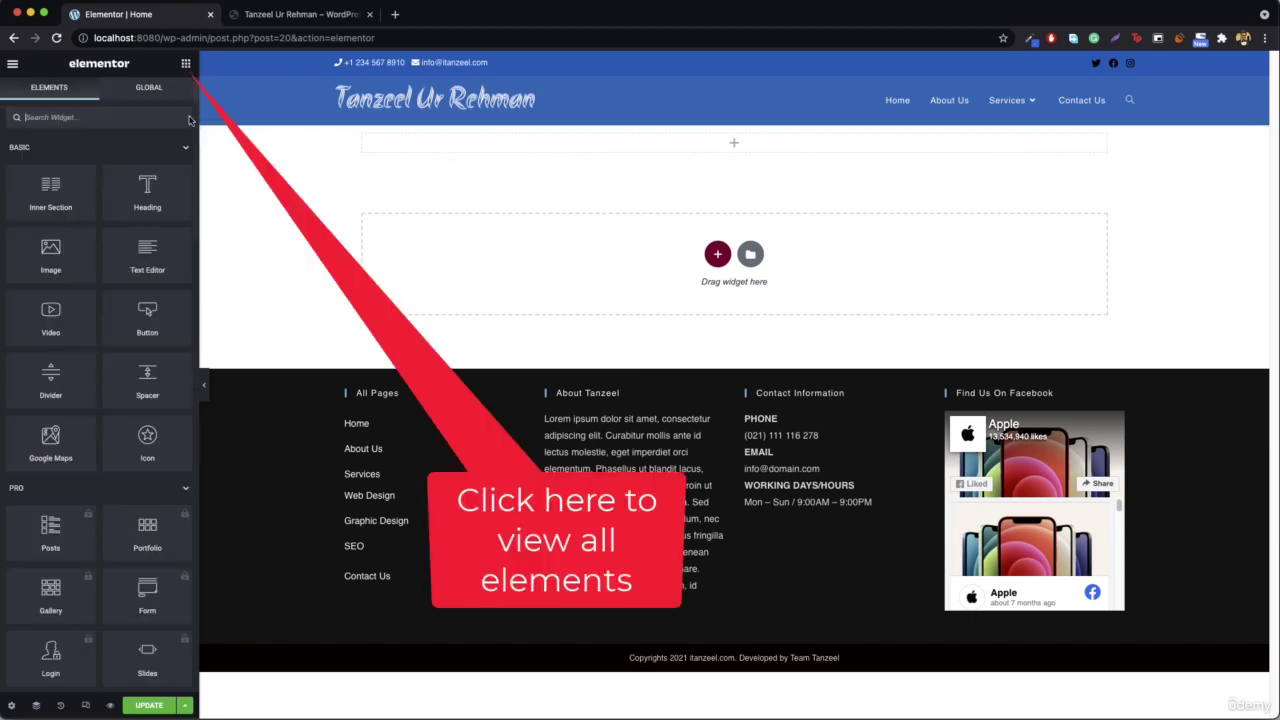
drag(139, 200, 751, 135)
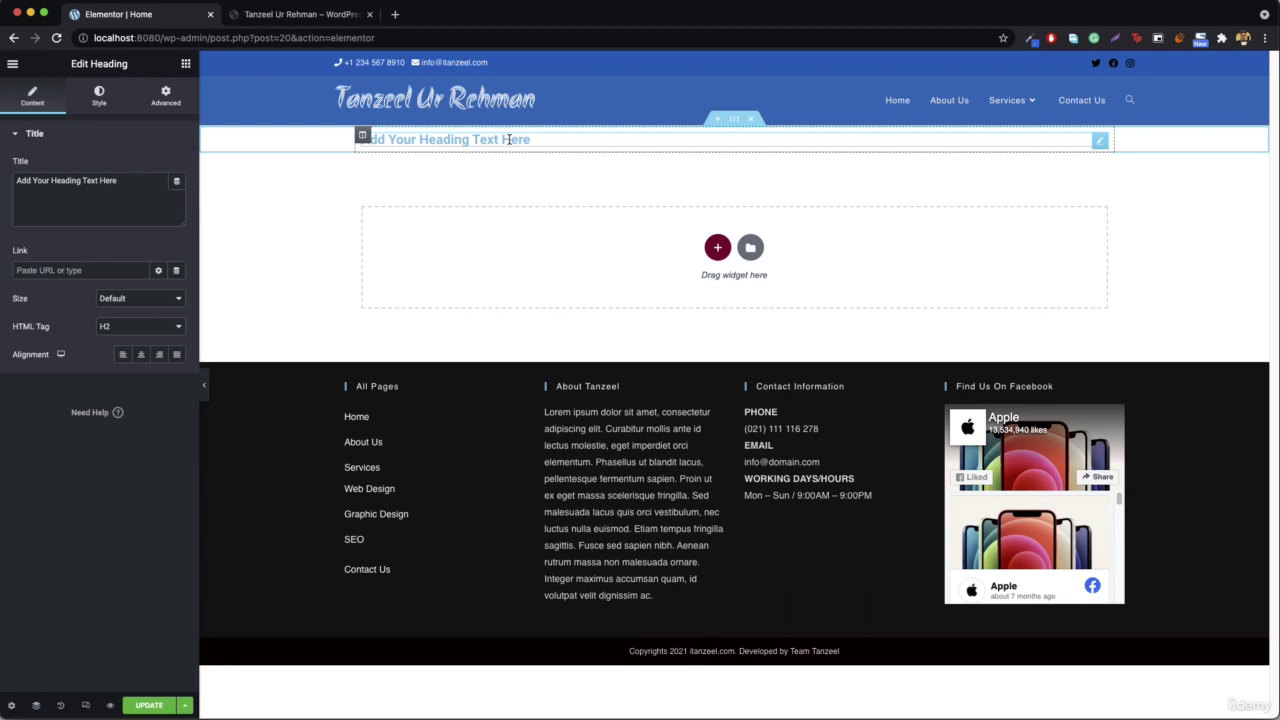
- Add a Text Editor widget under the heading and an Image widget below the text
click(187, 63)
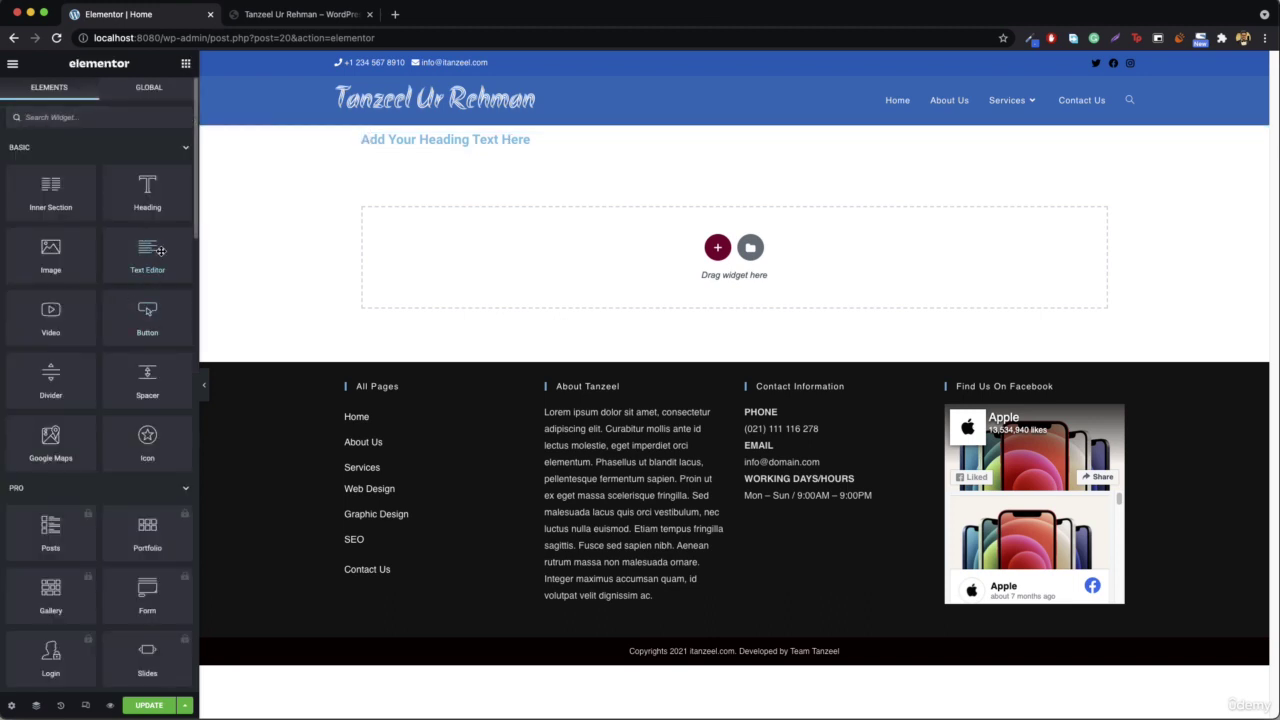
drag(150, 250, 470, 152)
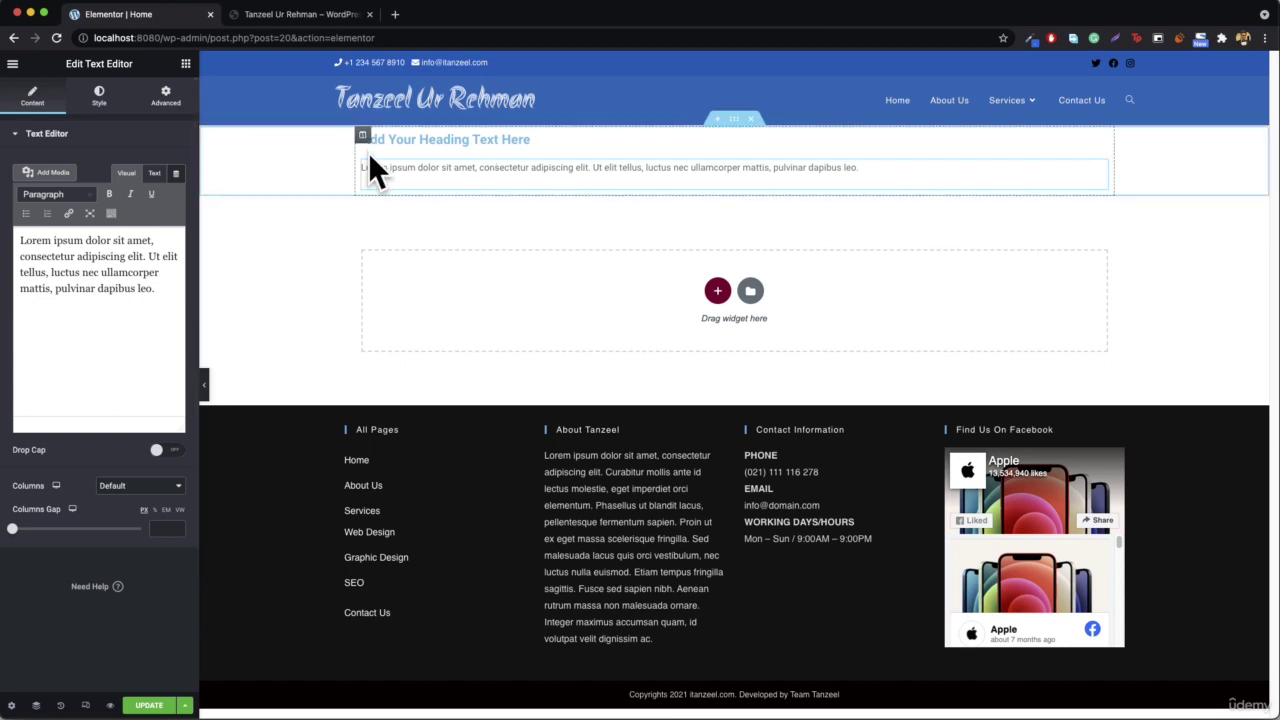
click(185, 63)
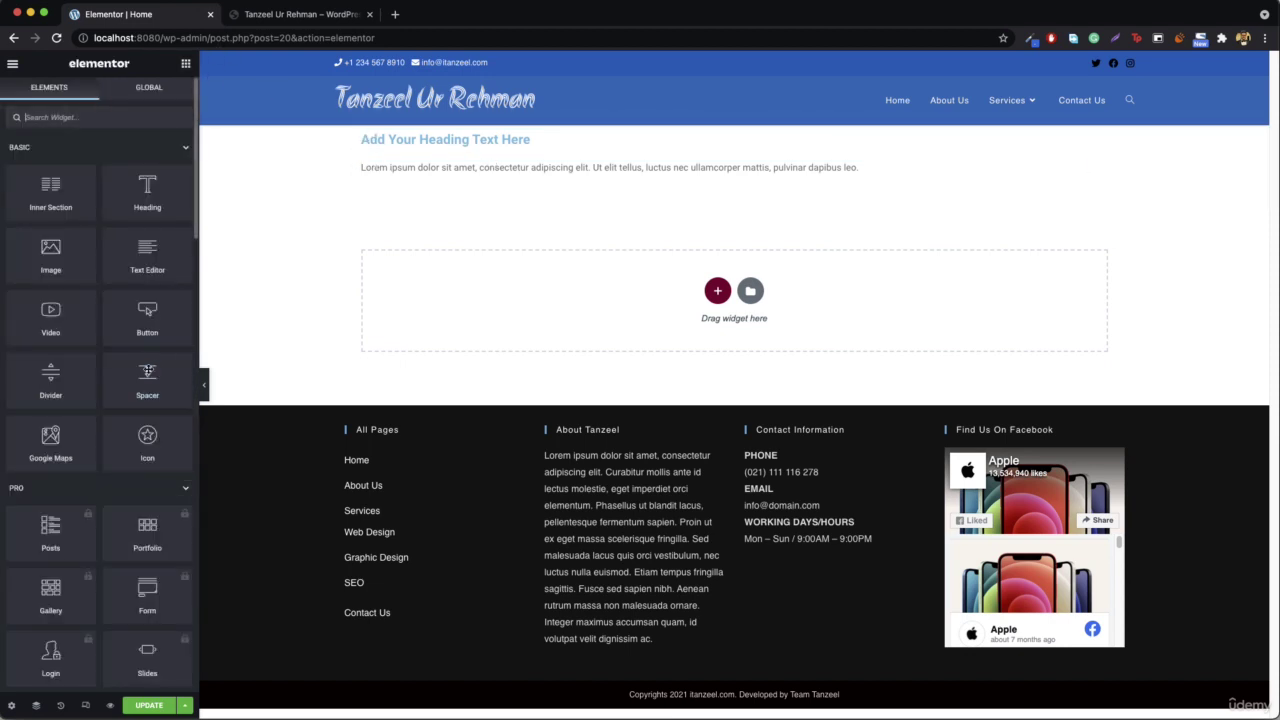
drag(50, 255, 423, 191)
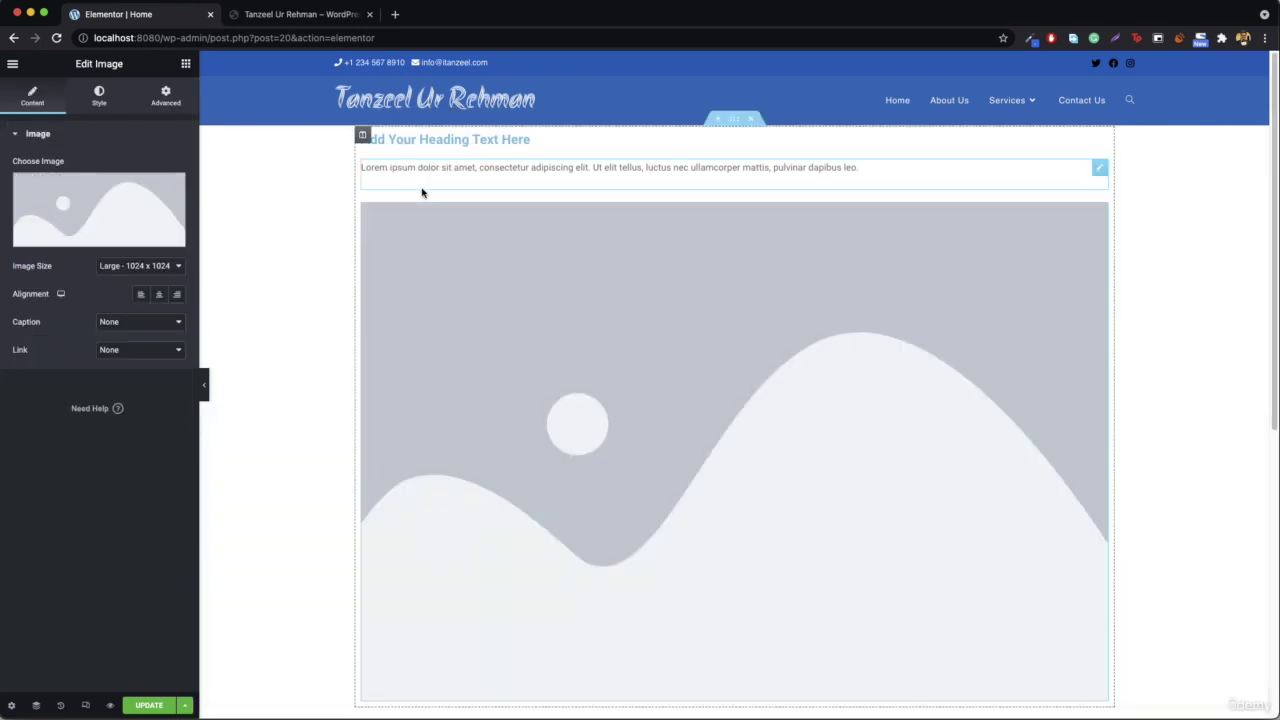
- Delete the Image widget and the whole single-column section from the page
right_click(677, 285)
click(724, 476)
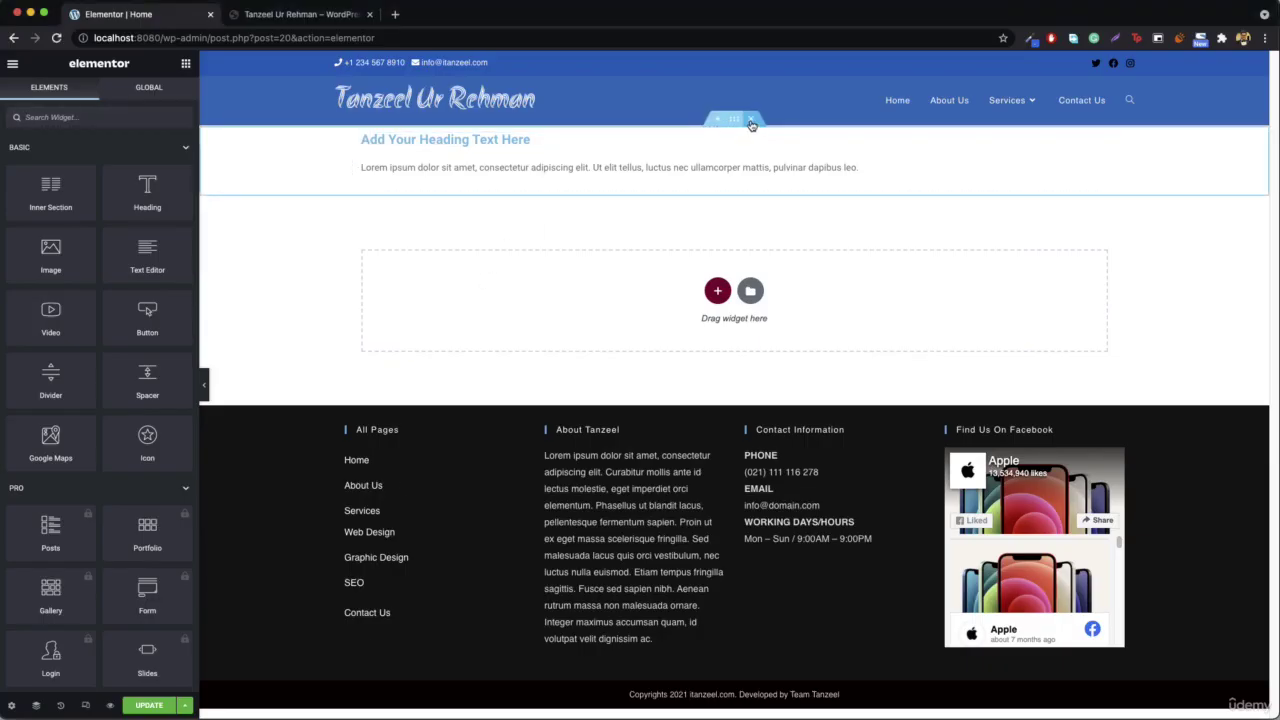
click(751, 123)
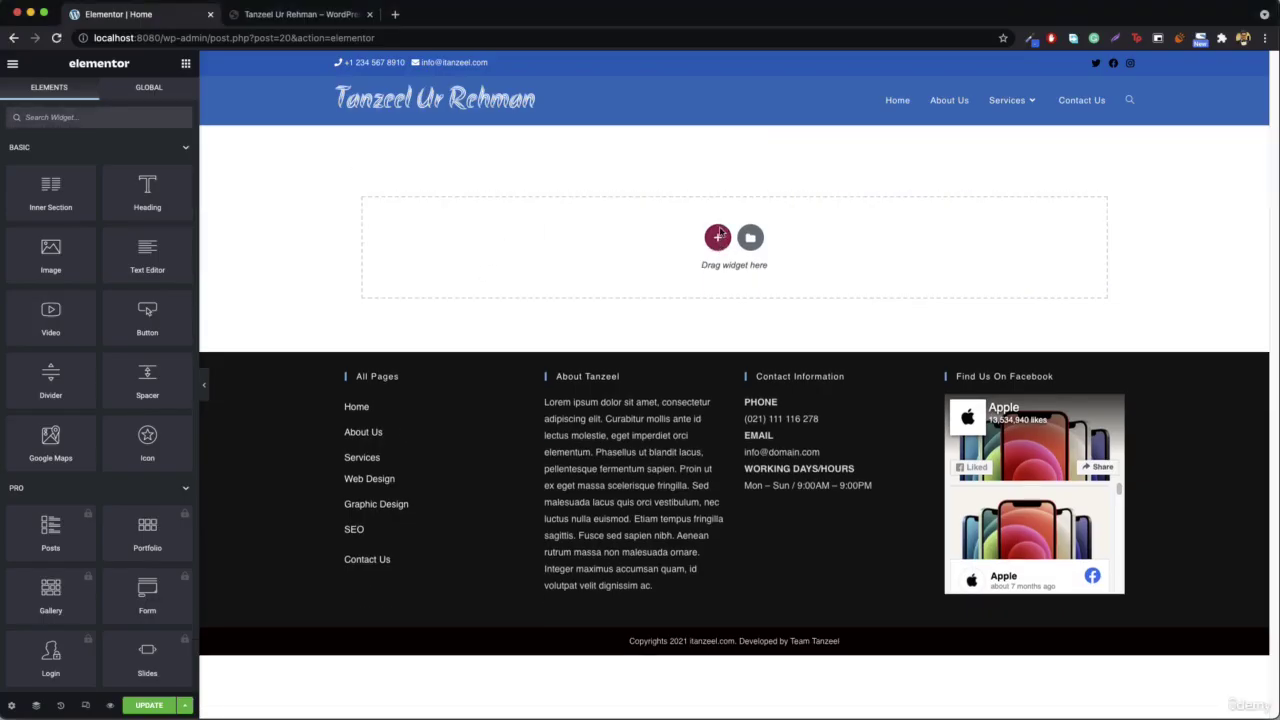
- Add a section with two equal columns and place an Image widget in the first column
click(717, 241)
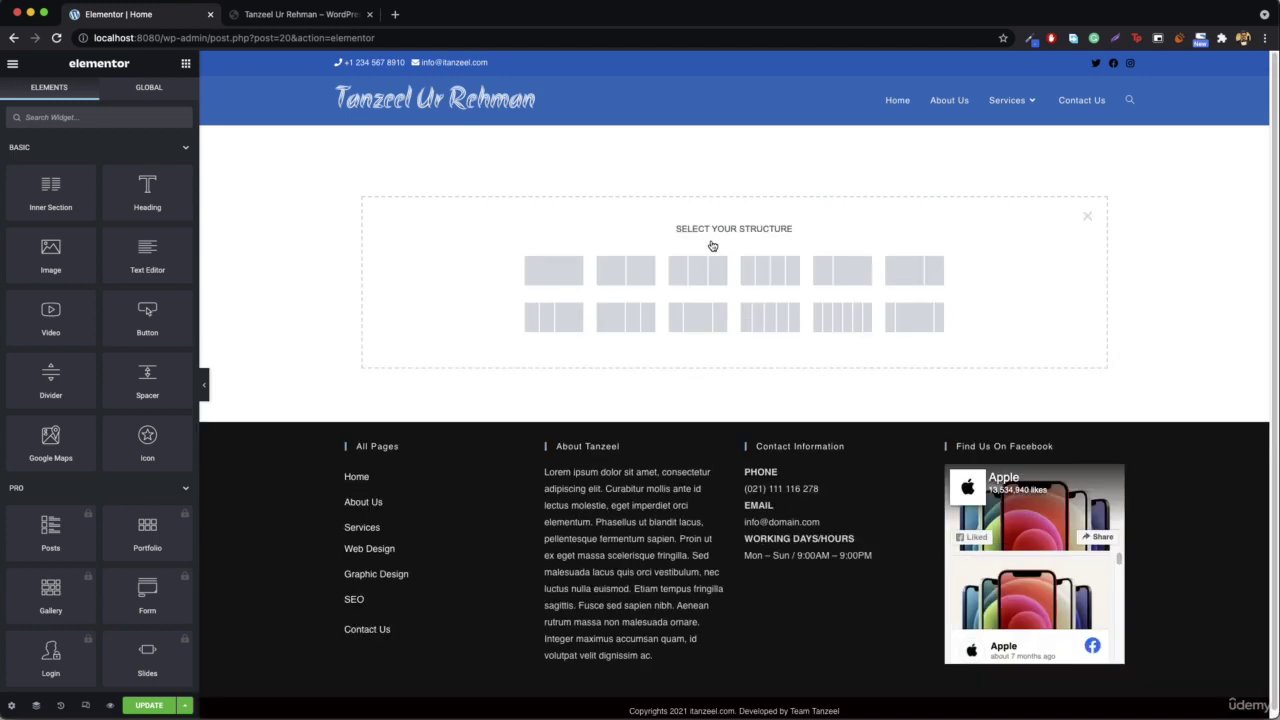
click(630, 271)
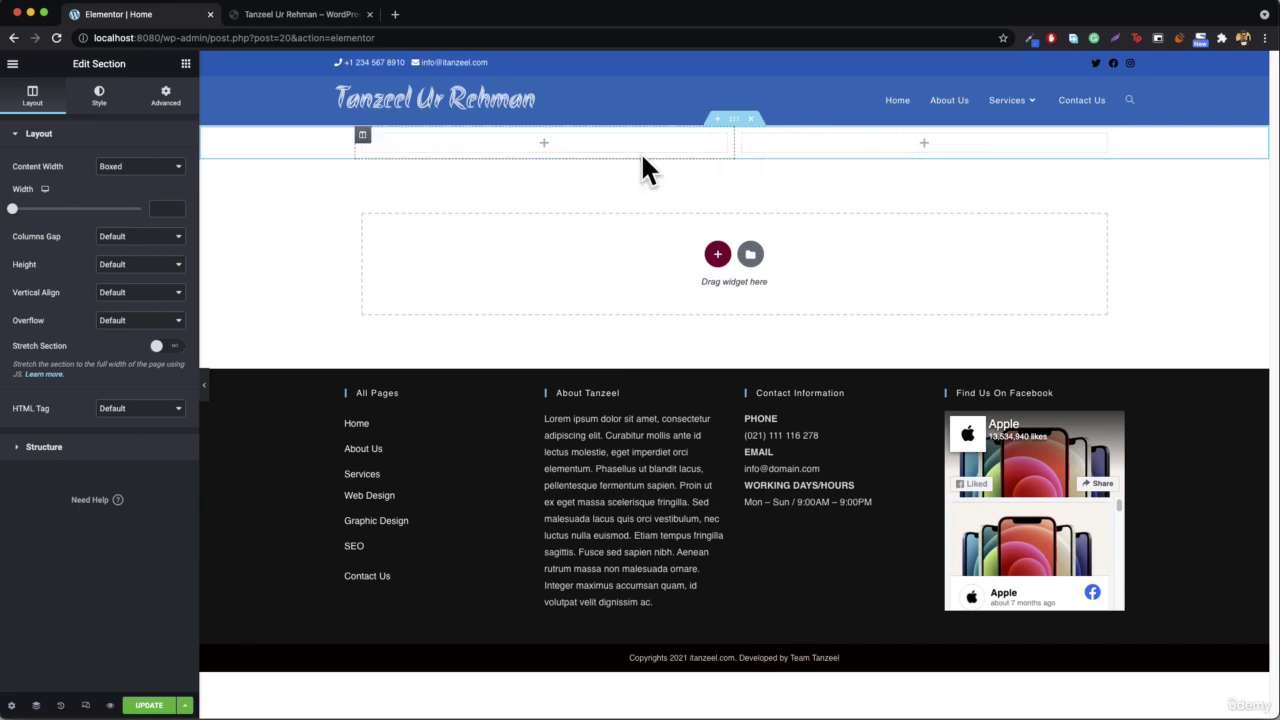
click(186, 64)
drag(45, 250, 569, 143)
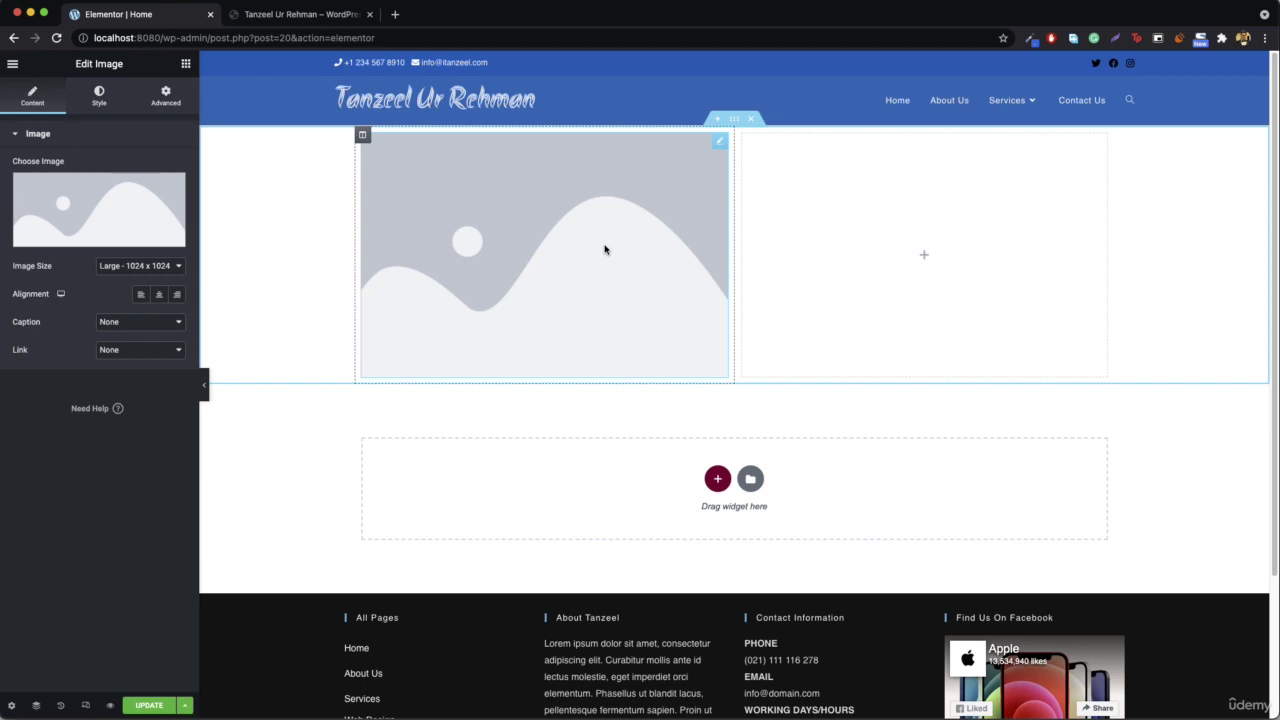
- Add a Heading widget to the second column with a Text Editor widget beneath it
click(186, 66)
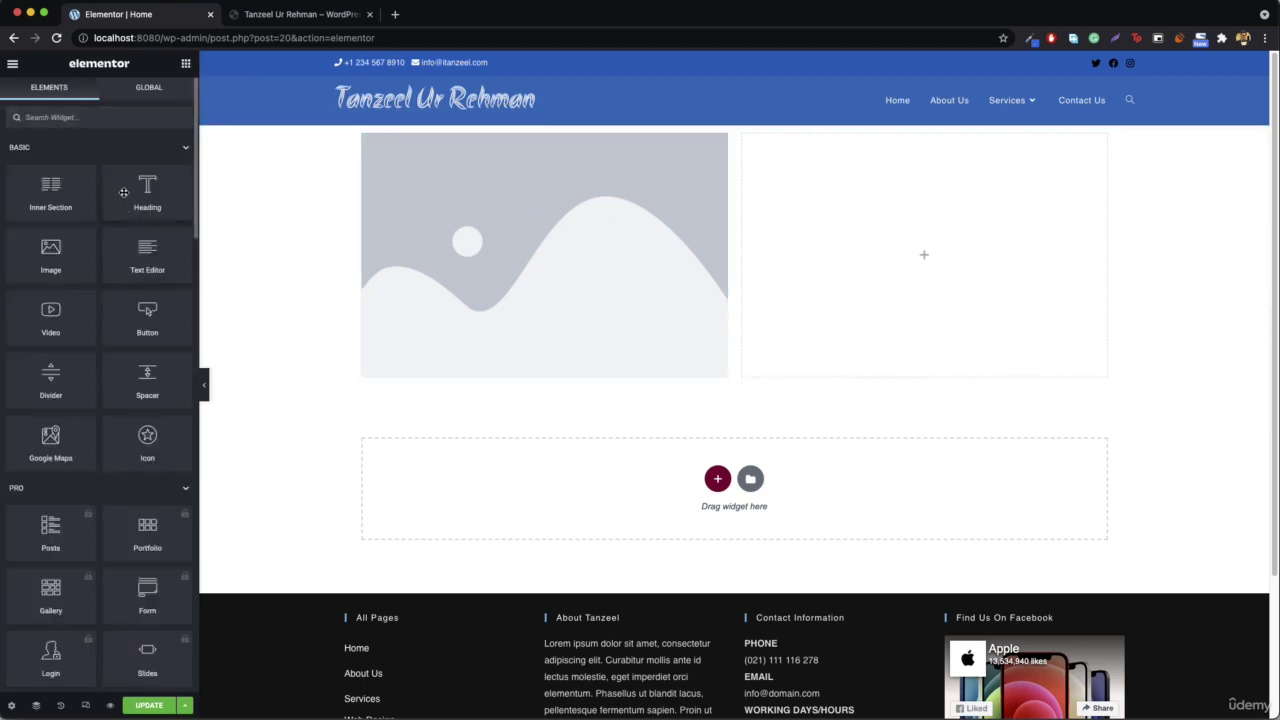
drag(145, 192, 917, 243)
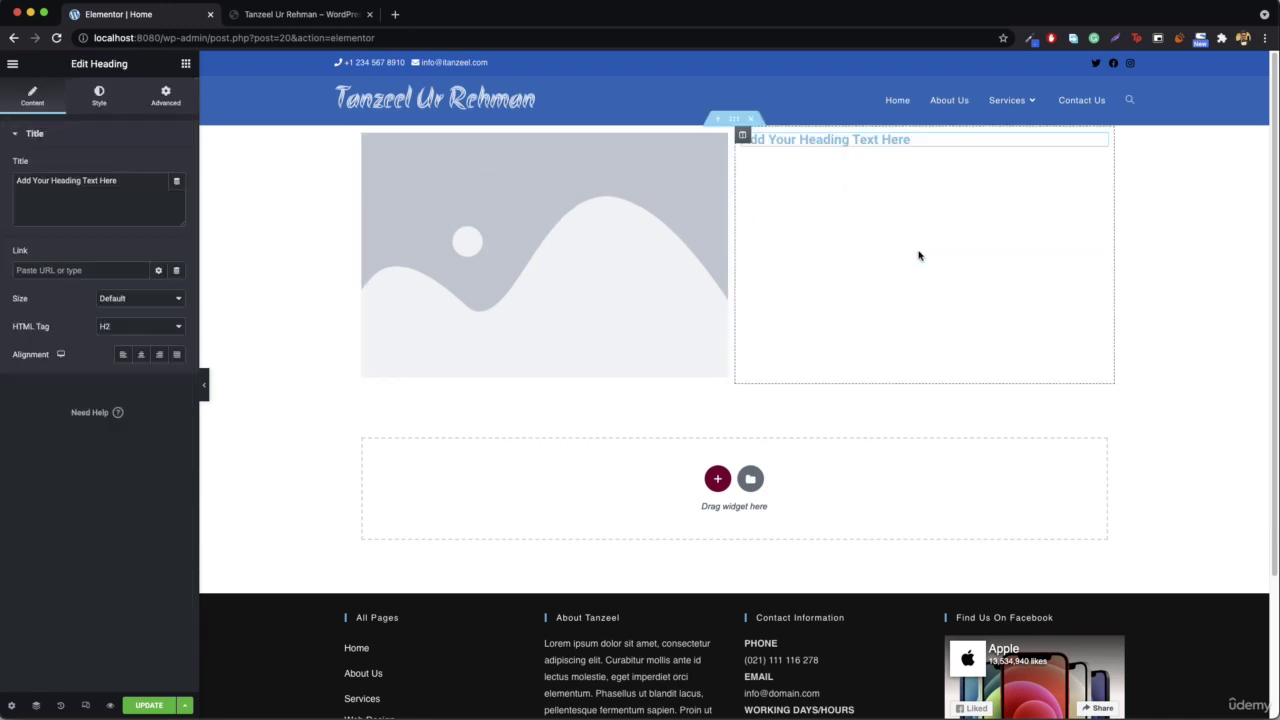
click(186, 66)
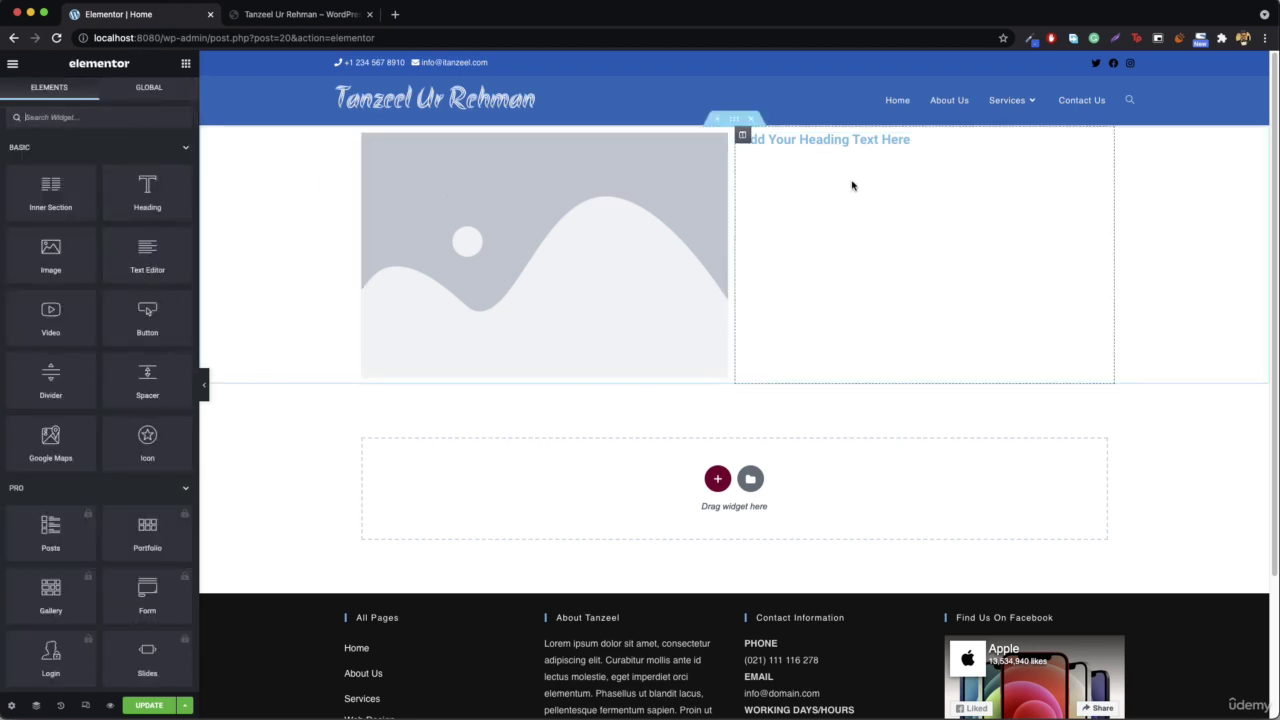
drag(138, 262, 850, 145)
- Copy the lorem ipsum paragraph in the text widget and paste it repeatedly until there are four paragraphs
click(70, 332)
key(super+a)
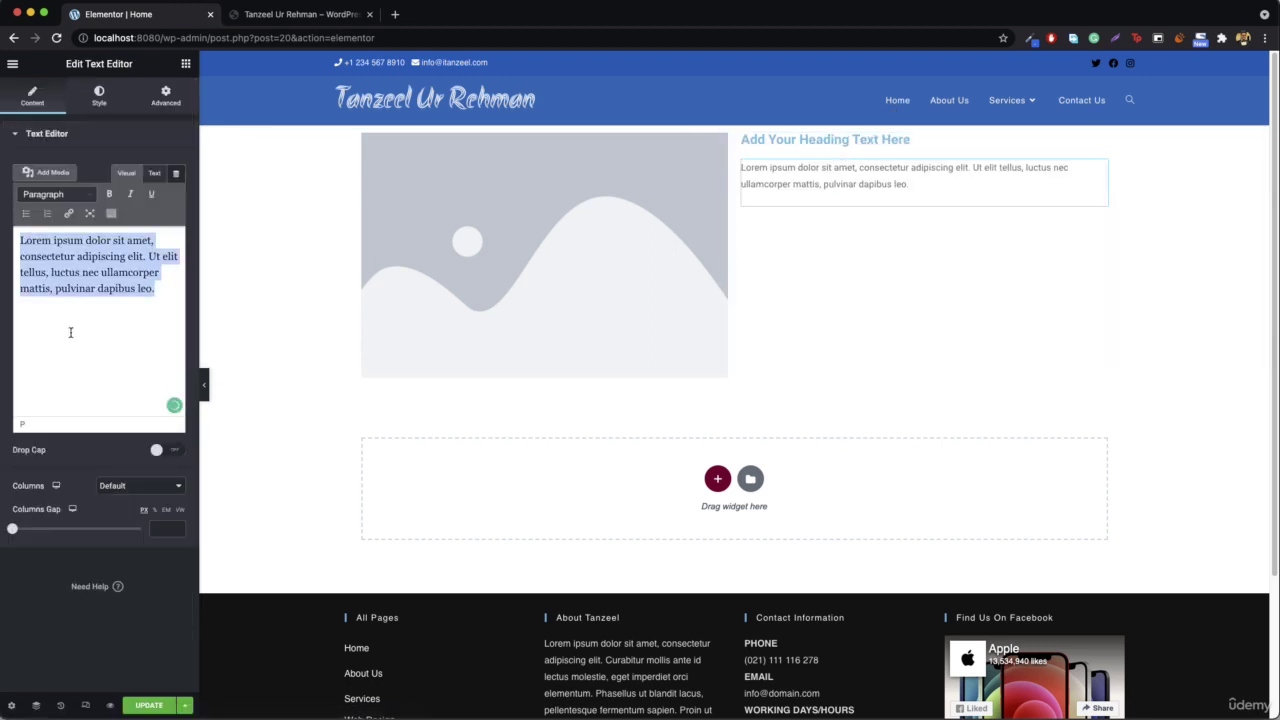
key(super+c)
click(70, 332)
key(super+v)
key(super+v)
key(super+v)
- Preview the page without the editing panel and examine the heading and paragraphs beside the image
click(204, 384)
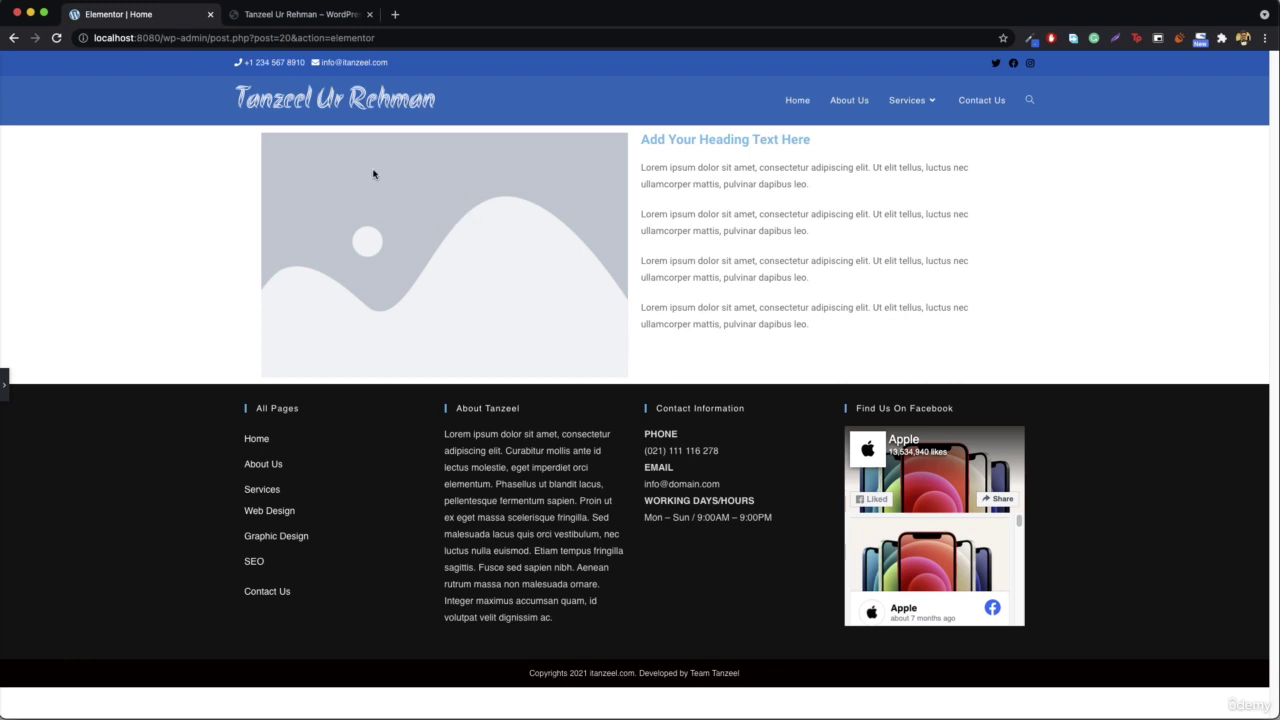
drag(644, 141, 880, 331)
click(726, 167)
drag(644, 167, 803, 318)
click(529, 306)
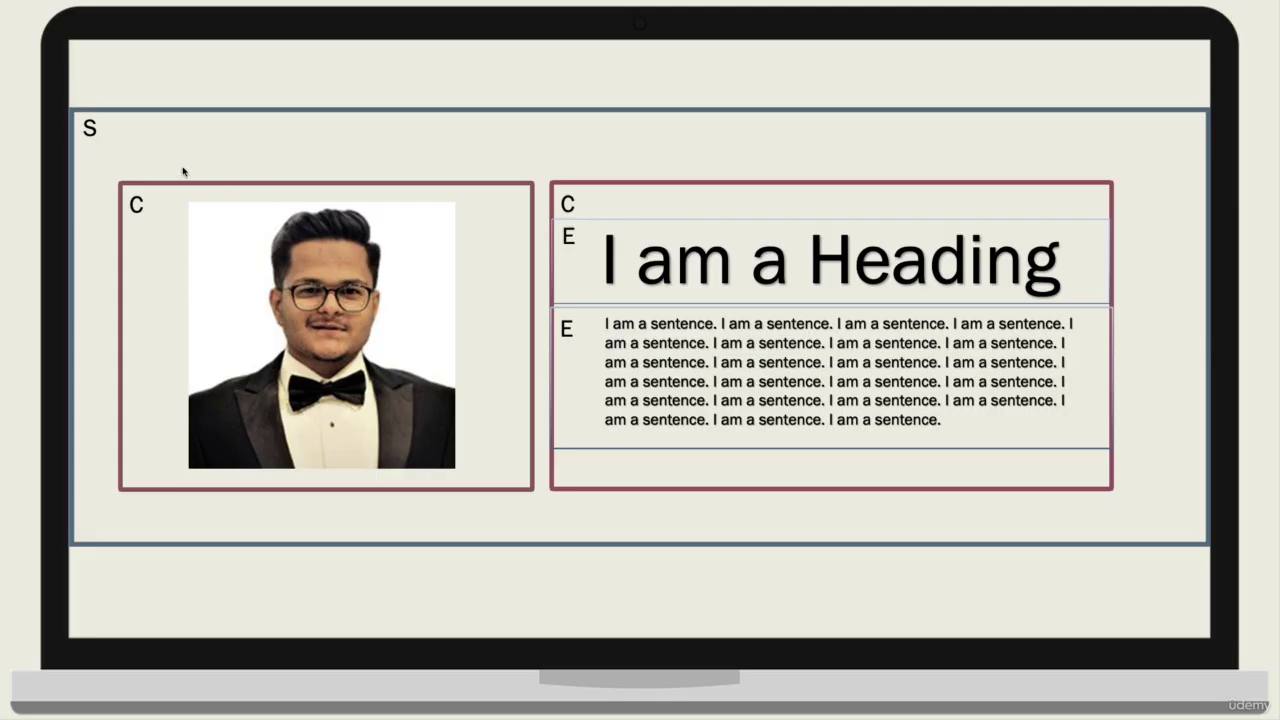
click(85, 133)
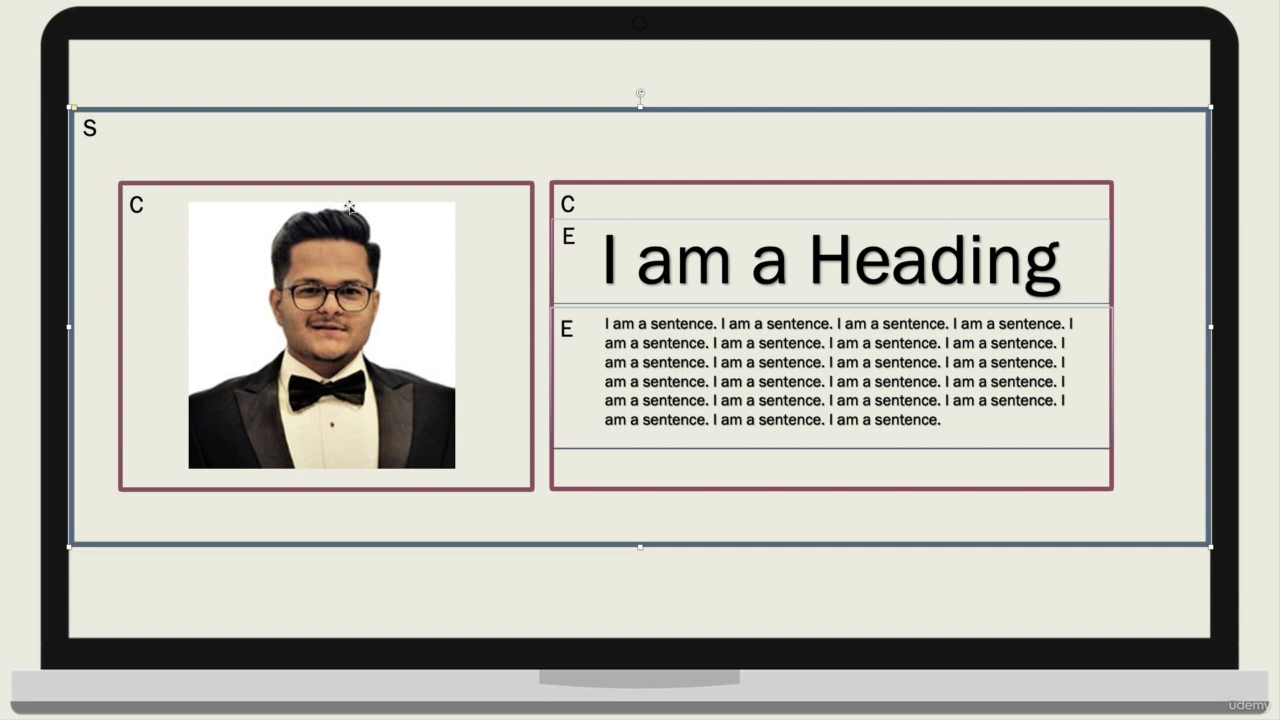
click(340, 590)
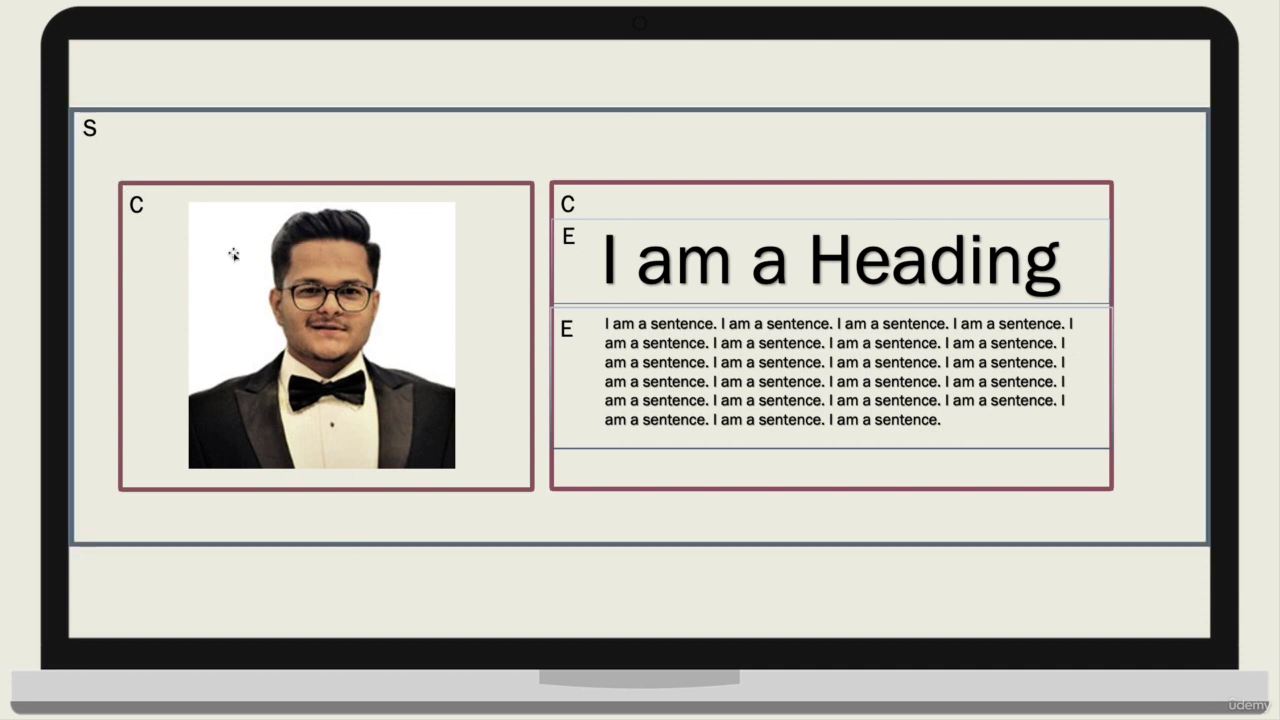
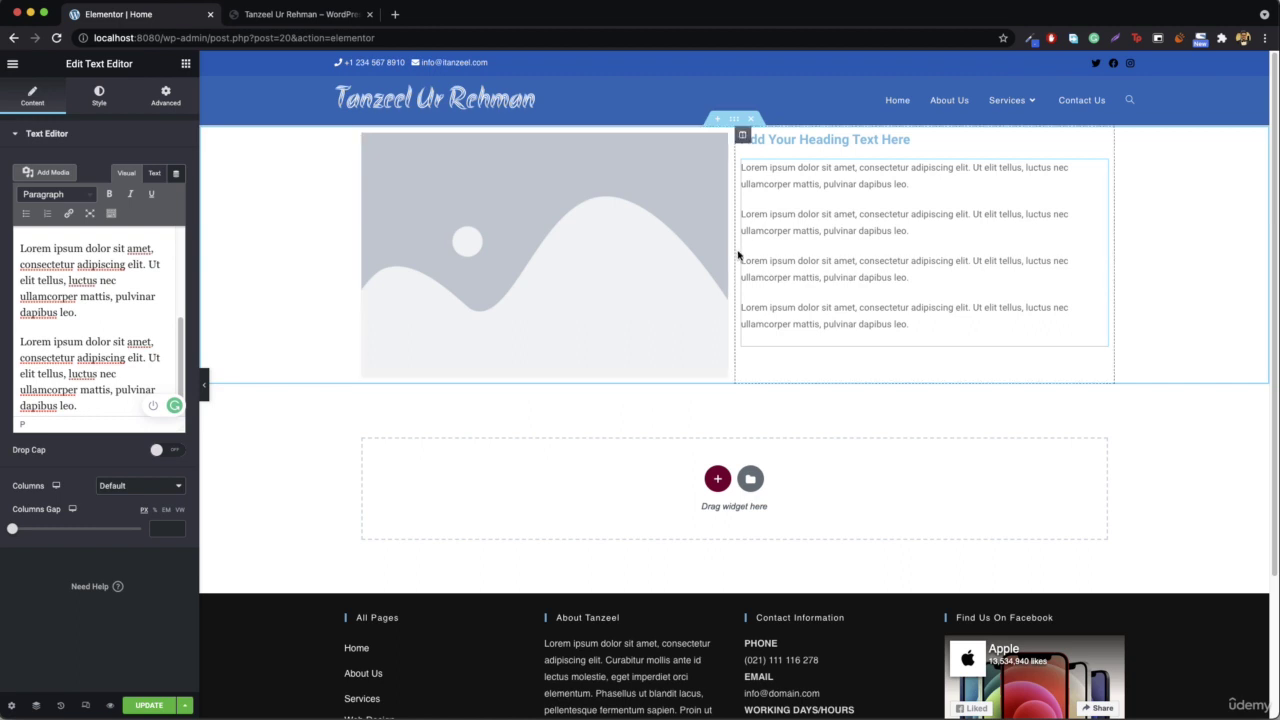
- Narrow the image column so the text column beside it becomes wider
drag(734, 252, 679, 246)
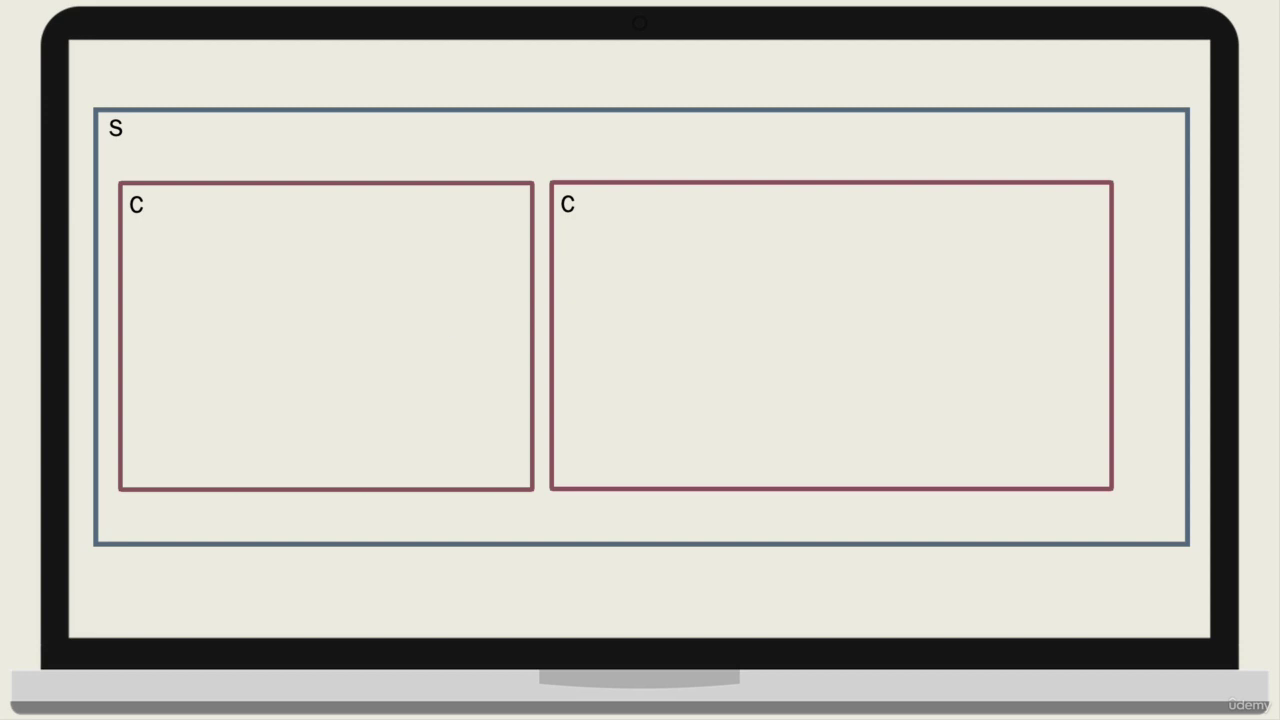
key(Right)
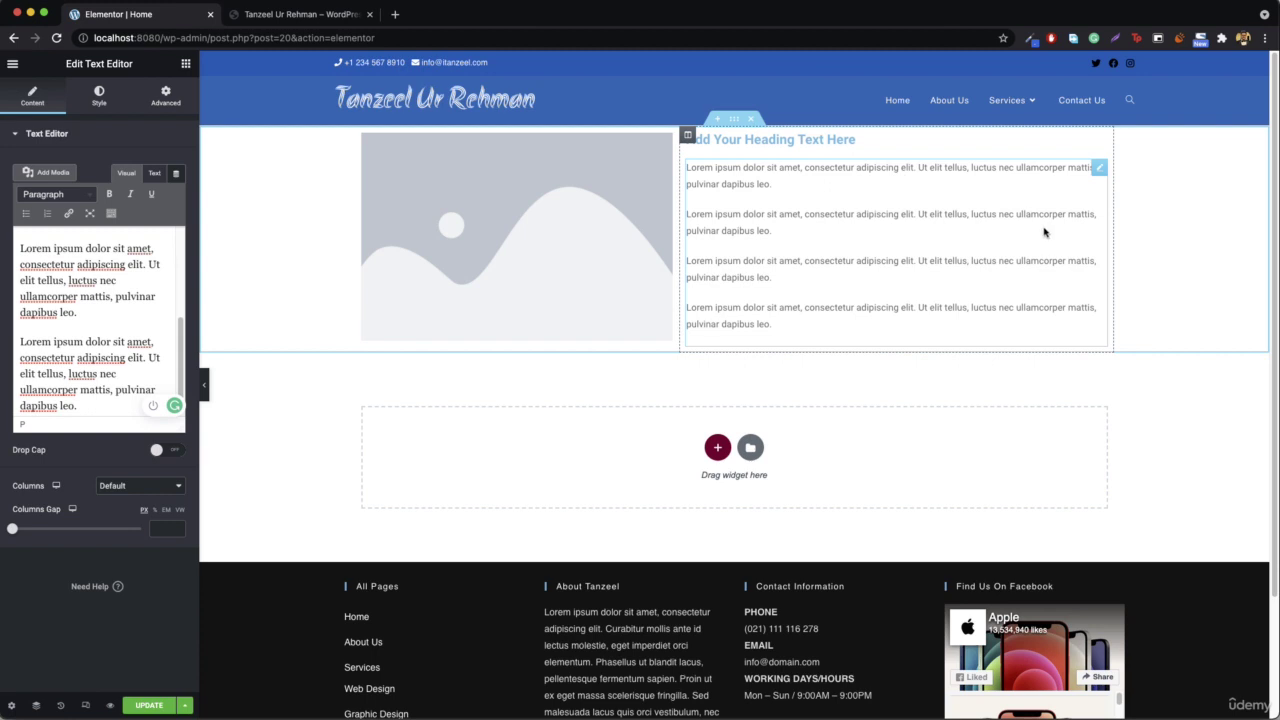
- Add a third column after the text column and place a Google Maps widget in it
right_click(688, 138)
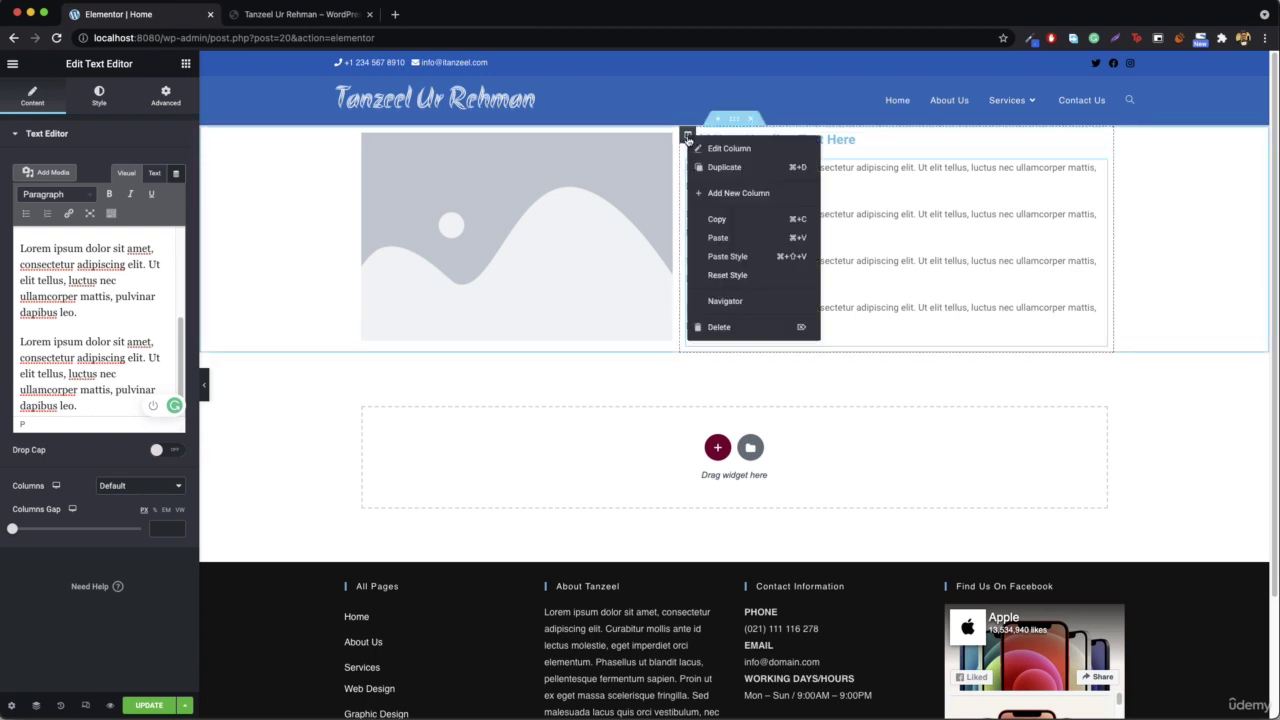
click(733, 194)
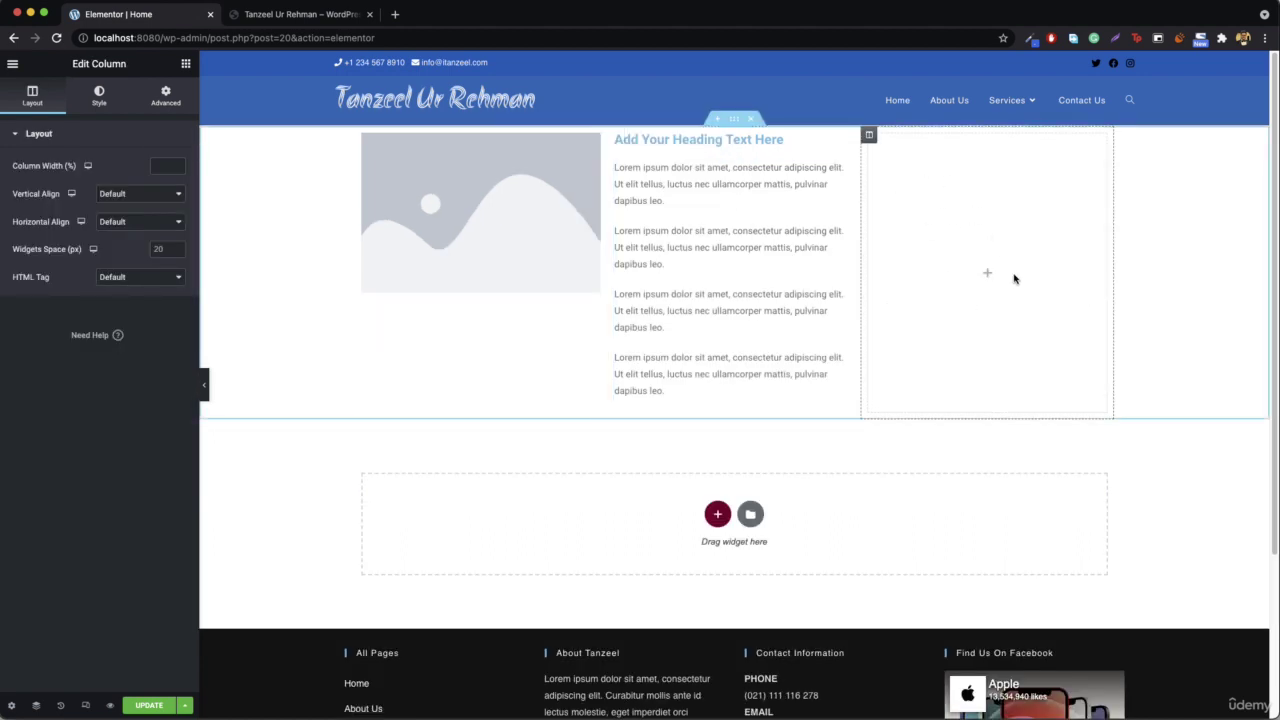
click(185, 65)
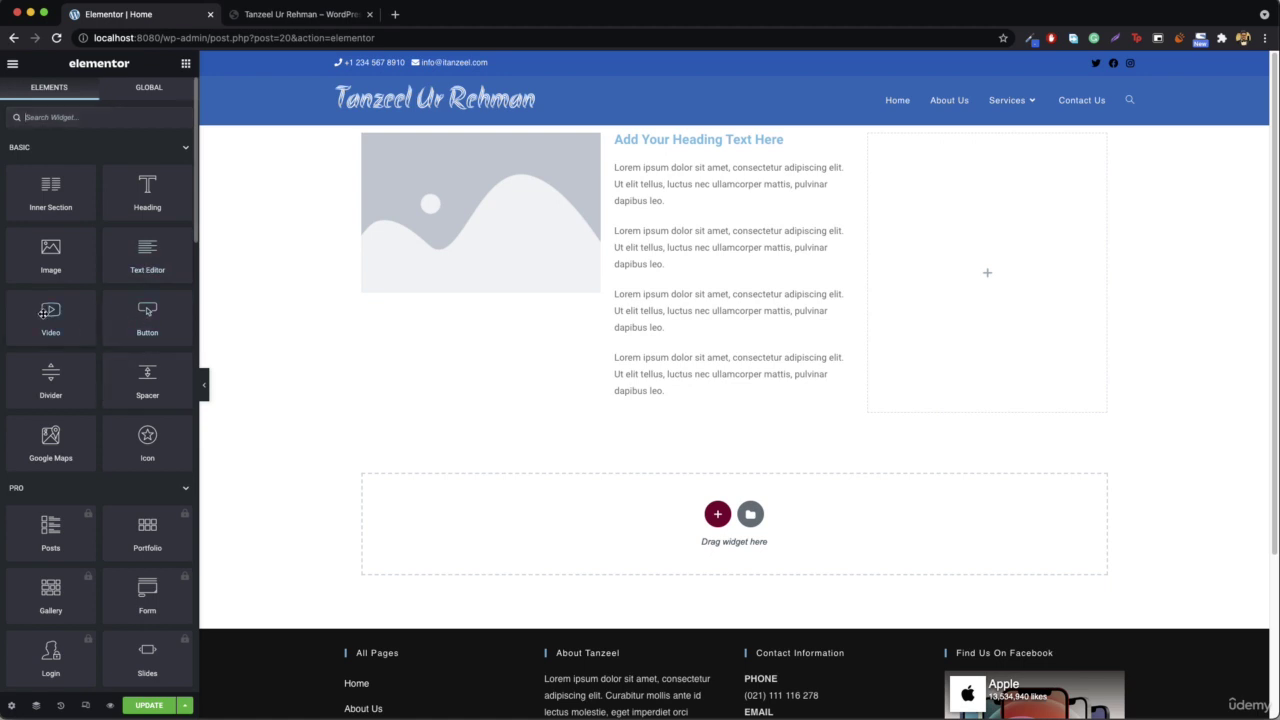
drag(50, 440, 1006, 262)
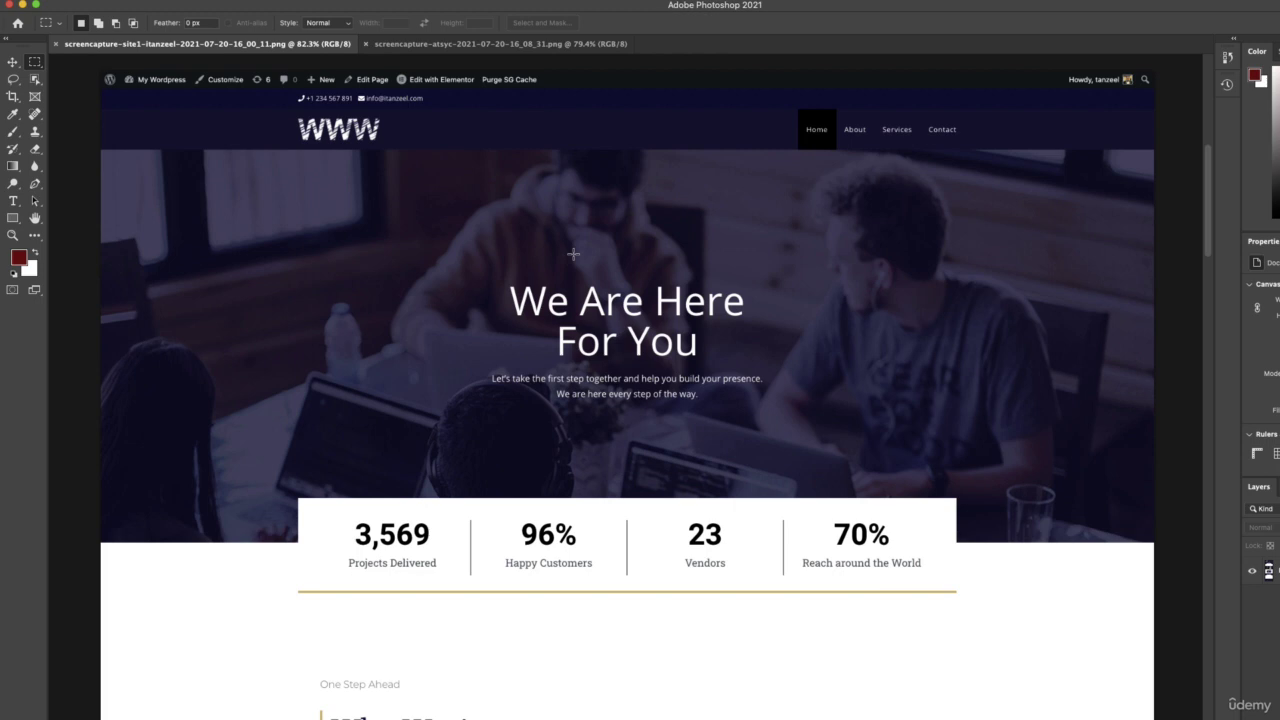
- In the Photoshop mockup, outline the hero, "Why We Are The Best" and "Explore What We Are Doing Better" areas to identify the page's sections
scroll(573, 254, down, 5)
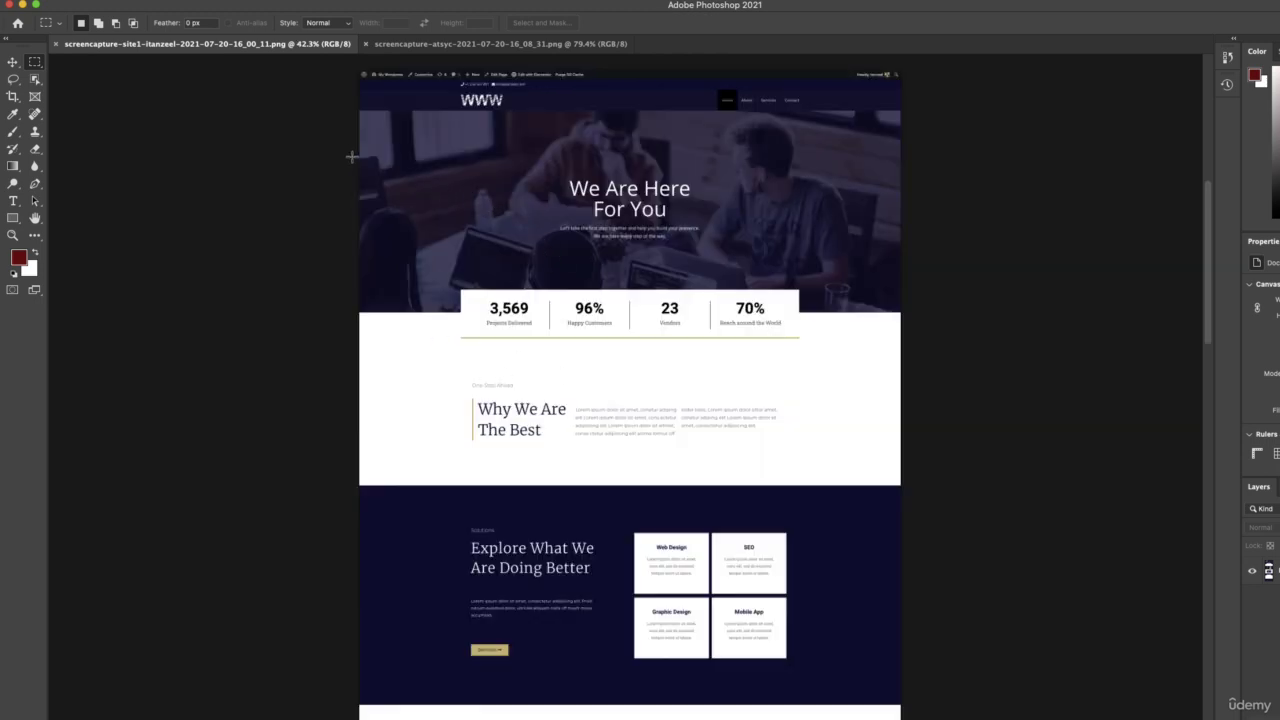
drag(360, 111, 900, 314)
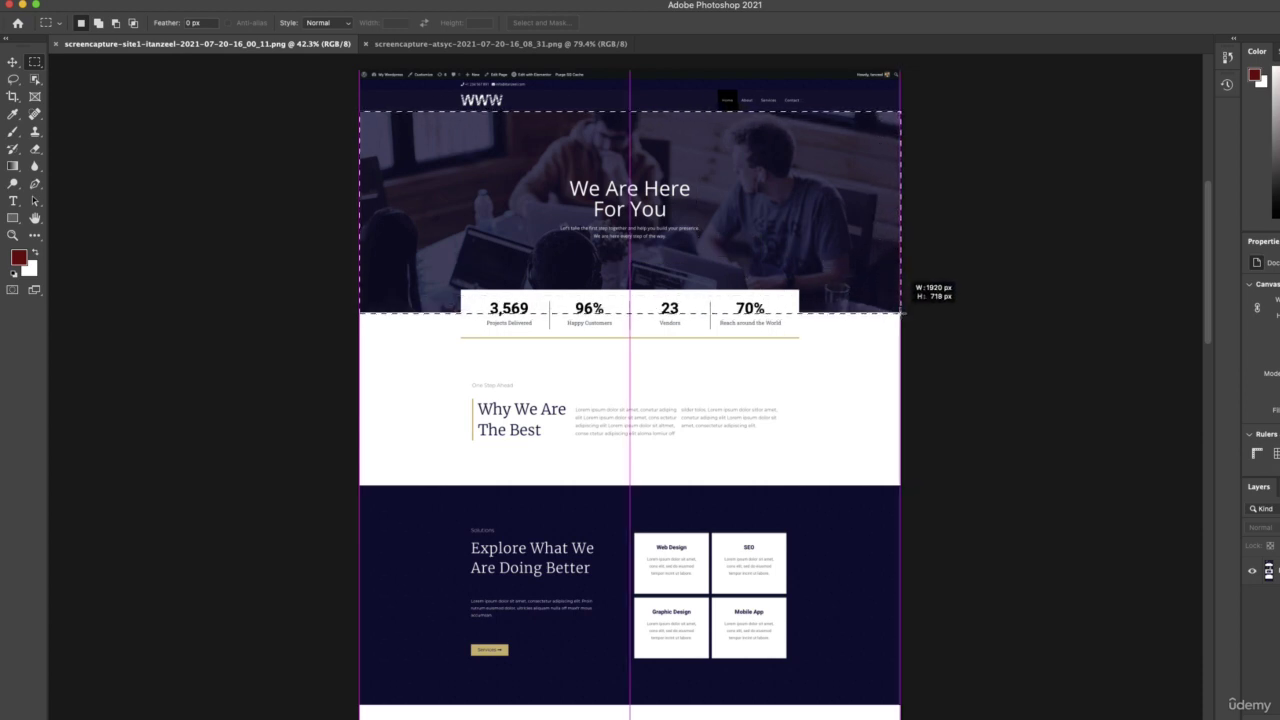
click(777, 333)
drag(376, 338, 884, 463)
click(884, 465)
drag(360, 487, 905, 700)
click(790, 583)
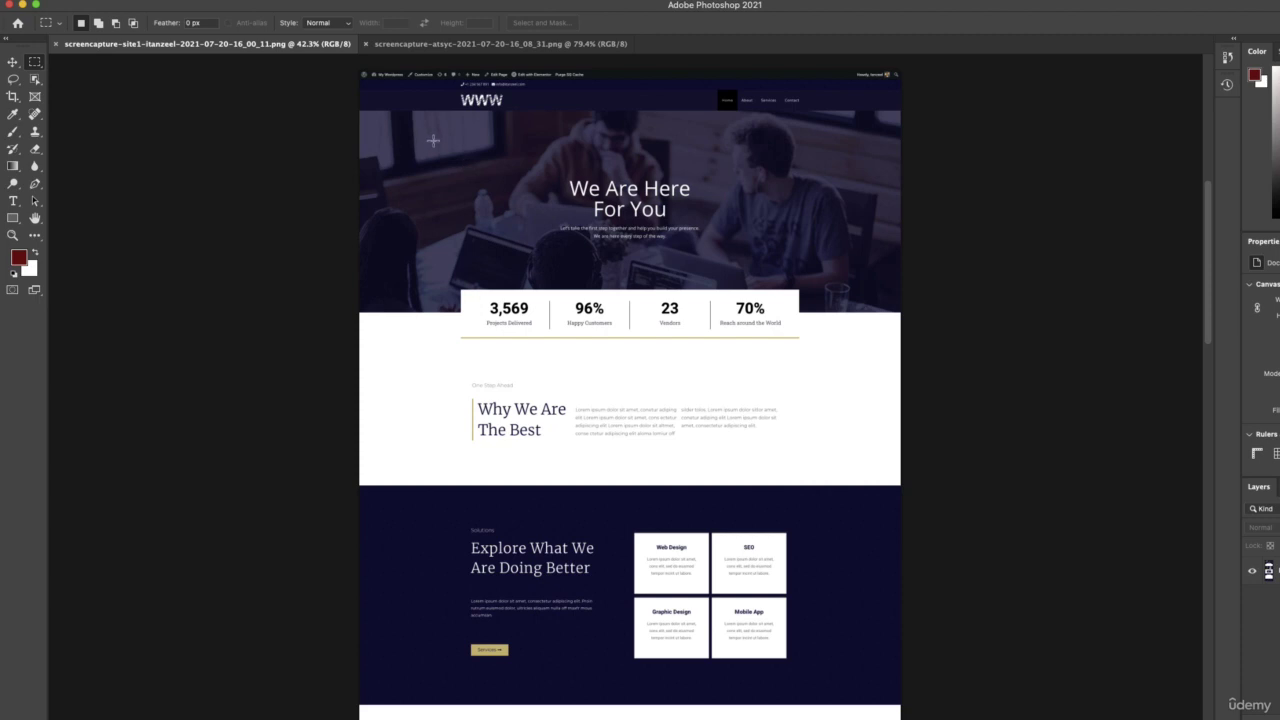
- Outline the mockup's hero section, its central column, and the heading and text elements to examine their structure
drag(358, 111, 903, 308)
click(664, 200)
drag(451, 113, 815, 287)
drag(559, 171, 700, 220)
click(547, 220)
drag(544, 222, 708, 254)
key(super+d)
- Outline the mockup's statistics strip and its first counter to examine how that section is divided into columns
drag(357, 289, 903, 340)
click(703, 323)
drag(460, 289, 594, 296)
mouse_move(483, 301)
mouse_down()
mouse_move(545, 312)
mouse_move(486, 314)
mouse_up()
- Outline the "Why We Are The Best" section and each of its three columns to examine the layout
drag(358, 337, 908, 475)
click(539, 388)
drag(447, 368, 569, 458)
click(581, 362)
drag(569, 374, 675, 458)
click(677, 403)
drag(679, 383, 803, 454)
click(798, 451)
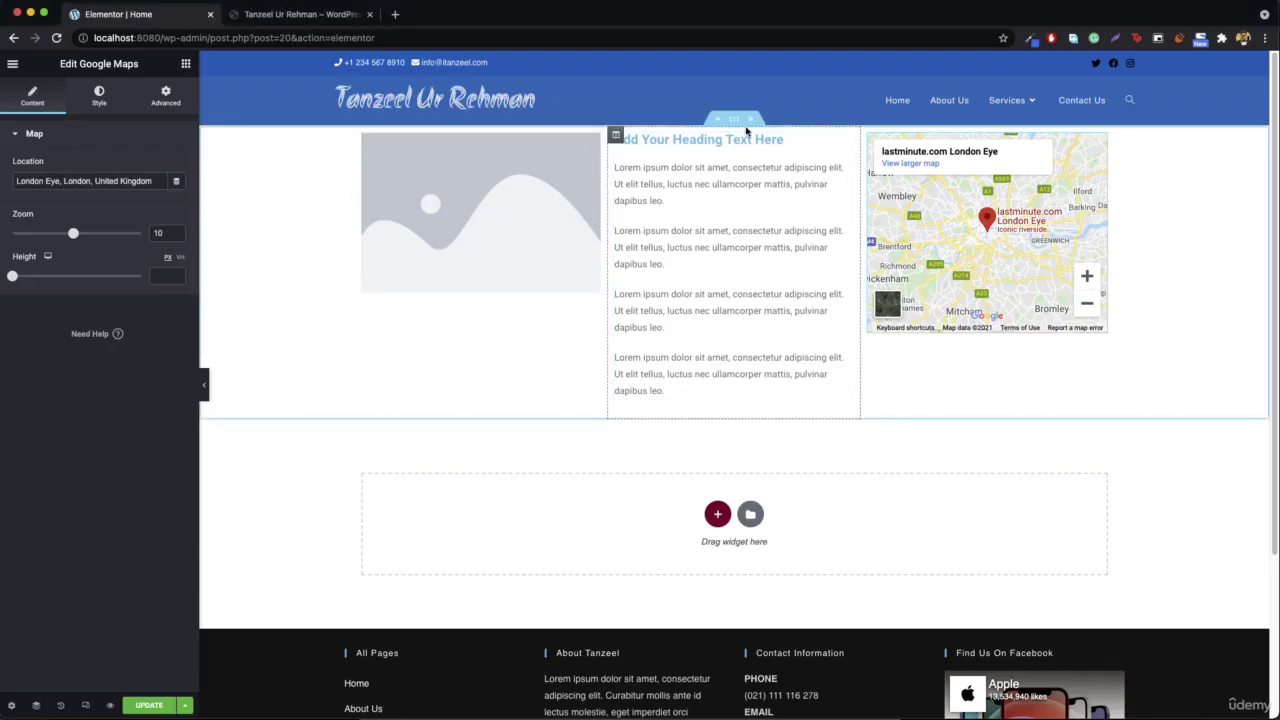
- Delete the three-column section and open the structure choices for a new section
click(755, 120)
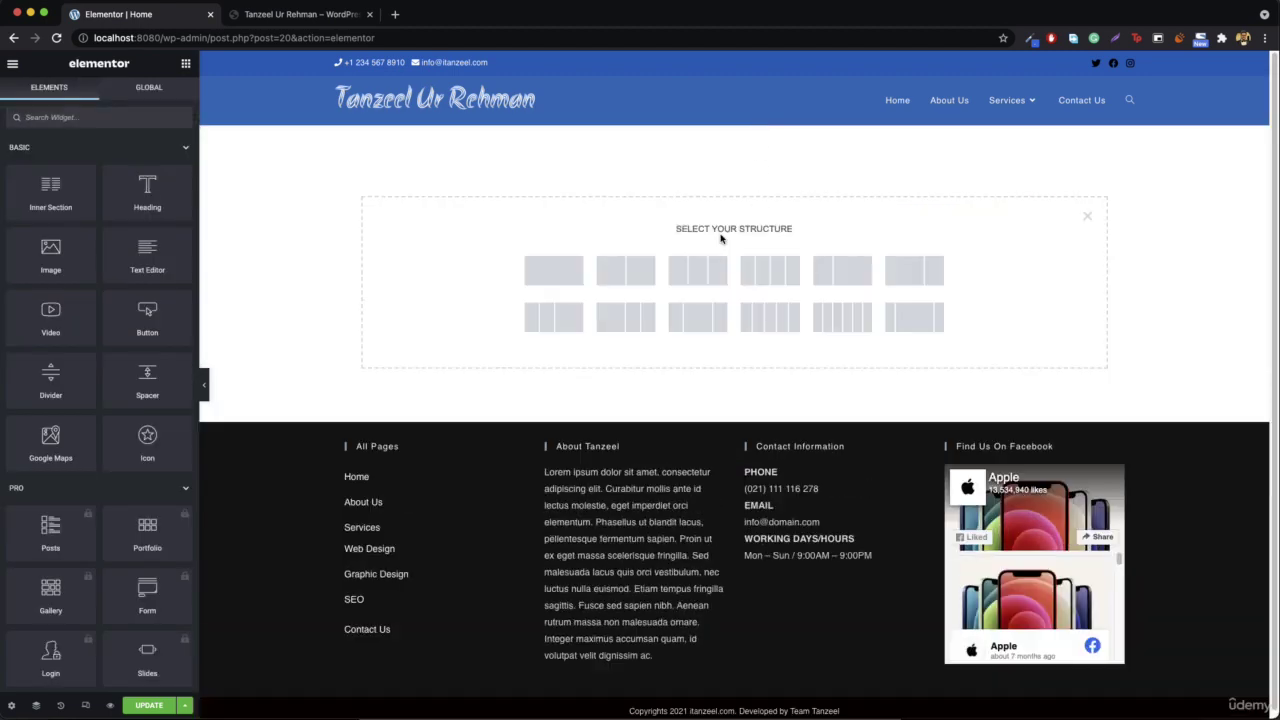
- Add a new section with a single-column structure to the page
click(577, 271)
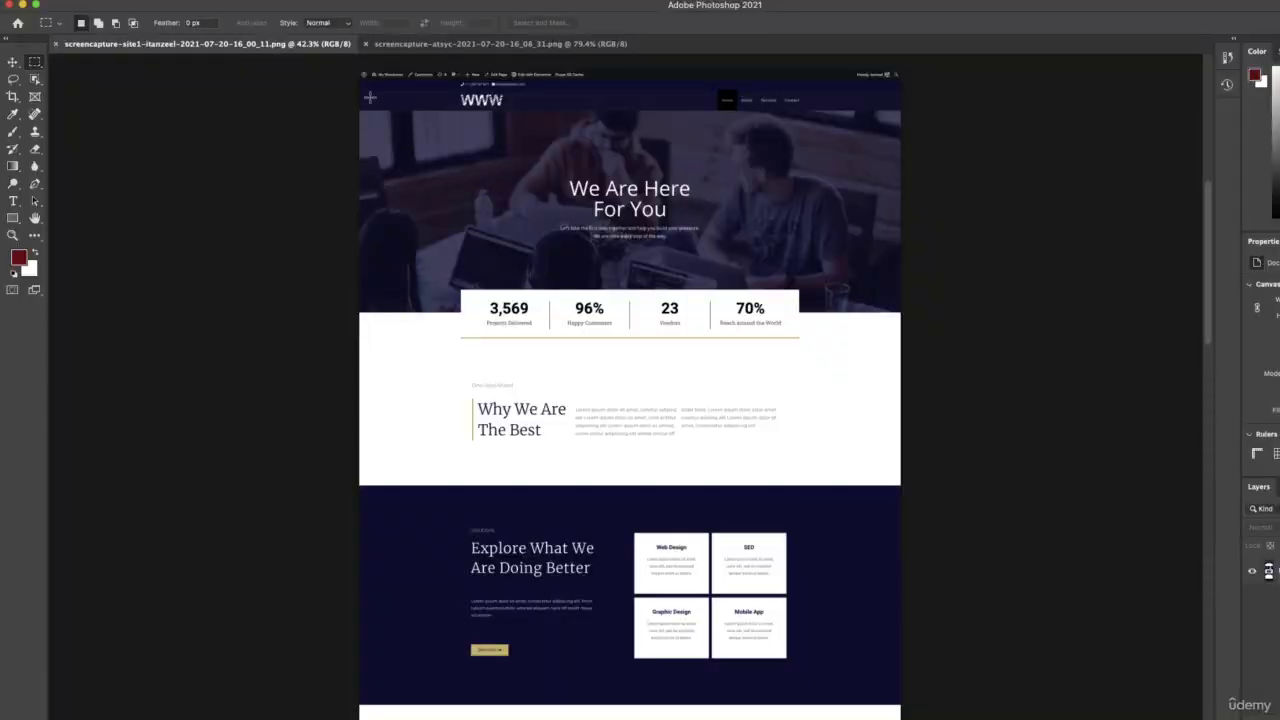
- Outline the mockup's full-width hero section and its narrower central content area to compare their widths
drag(360, 111, 918, 330)
click(918, 330)
drag(455, 112, 826, 403)
click(826, 405)
drag(358, 110, 914, 306)
click(996, 283)
drag(457, 111, 801, 648)
- Examine the mockup's sections from the hero to the three-step cards against the outlined central content width
scroll(637, 469, up, 10)
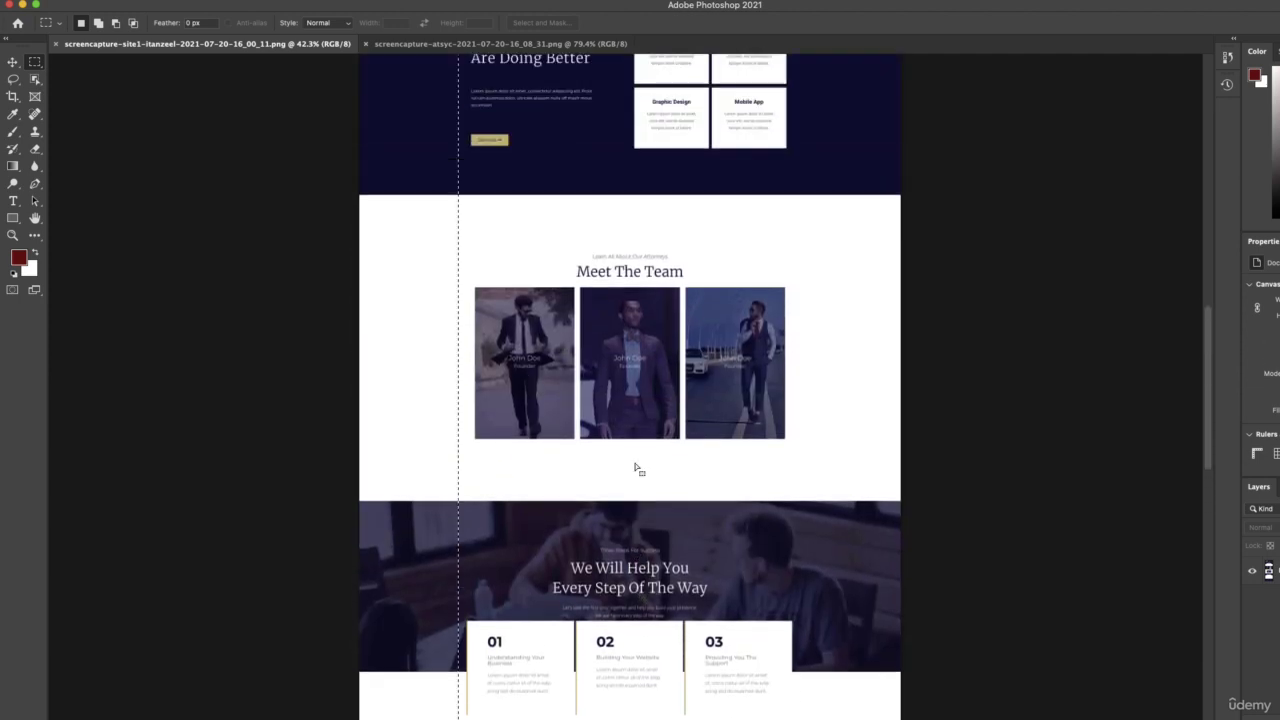
scroll(637, 469, up, 4)
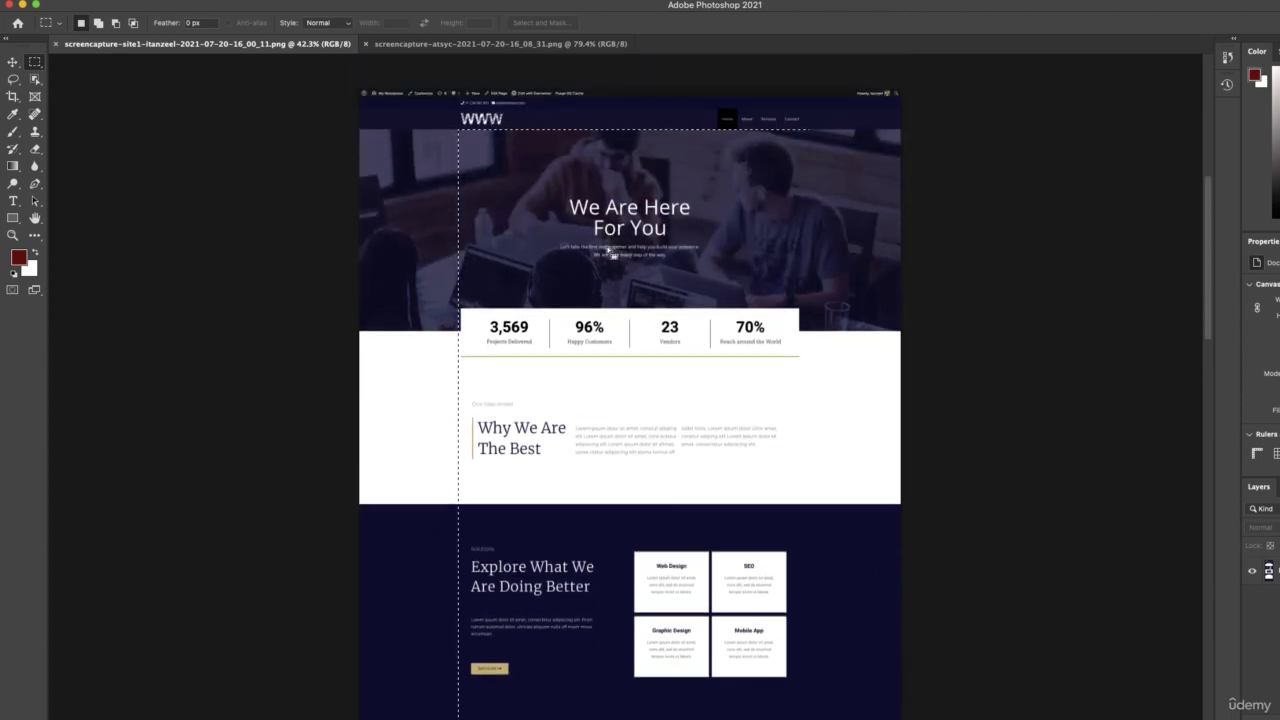
scroll(556, 298, up, 5)
scroll(556, 298, down, 3)
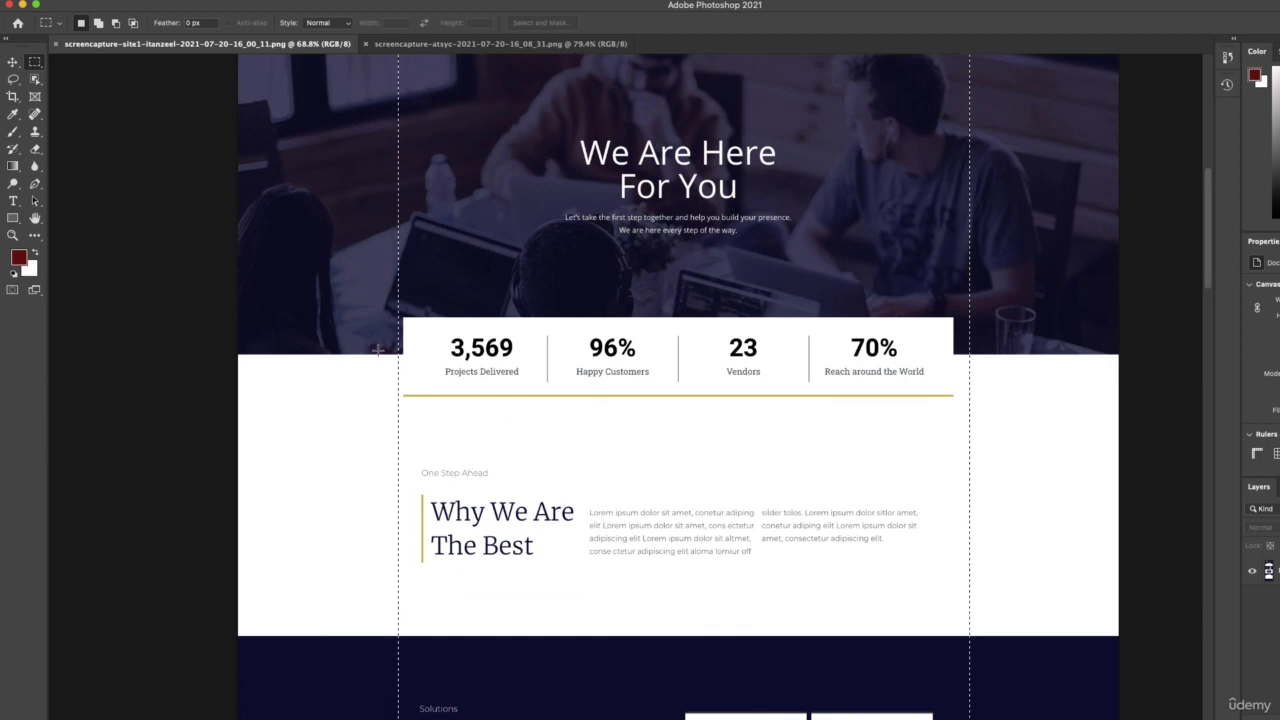
scroll(312, 417, down, 3)
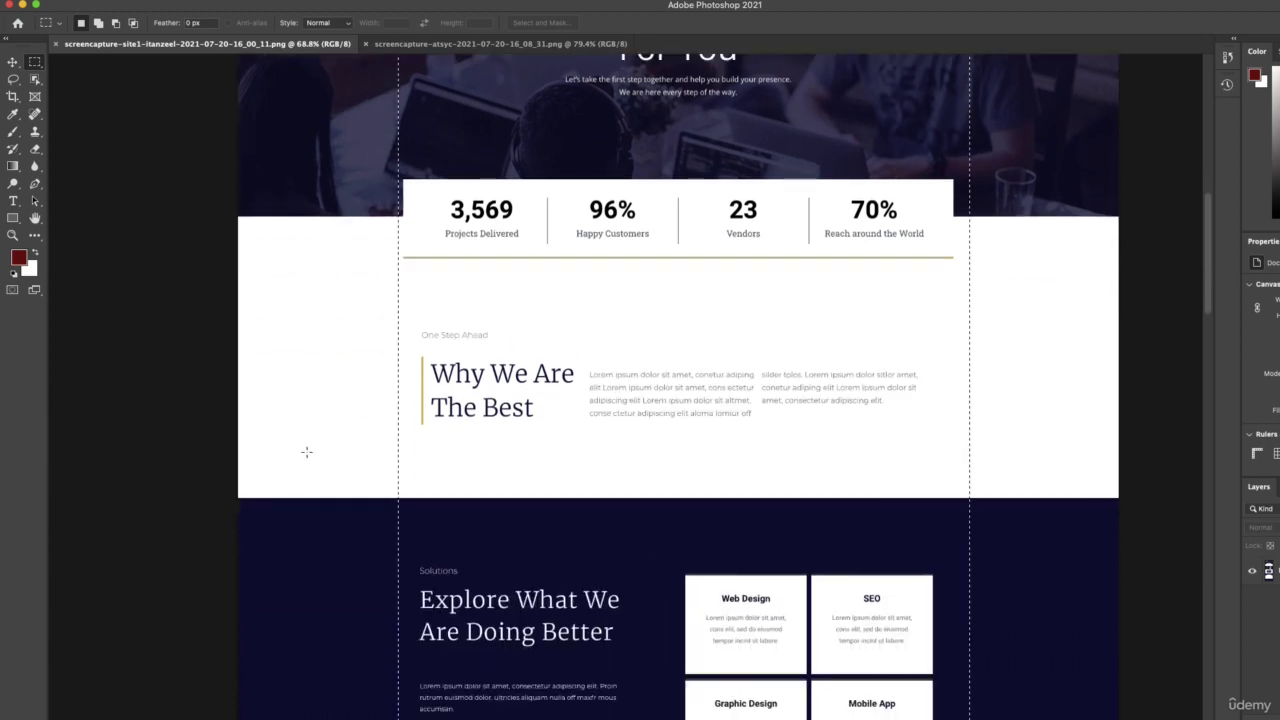
scroll(312, 438, down, 14)
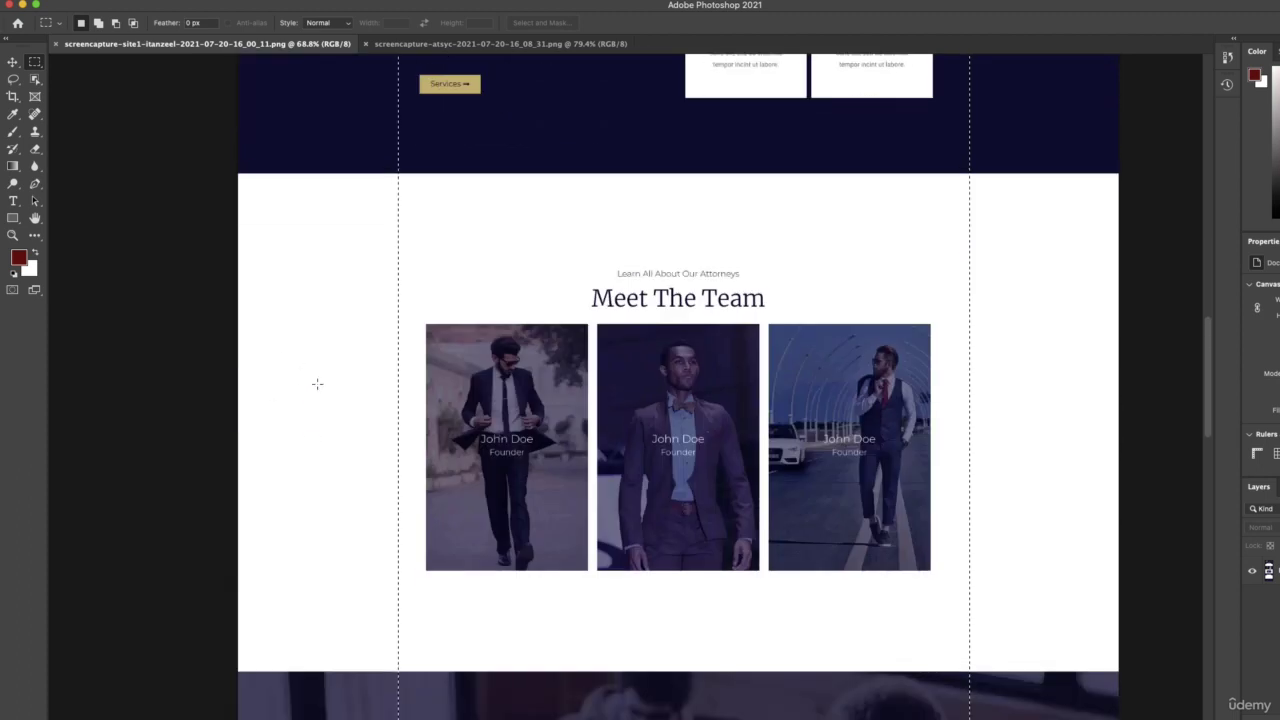
scroll(316, 420, down, 7)
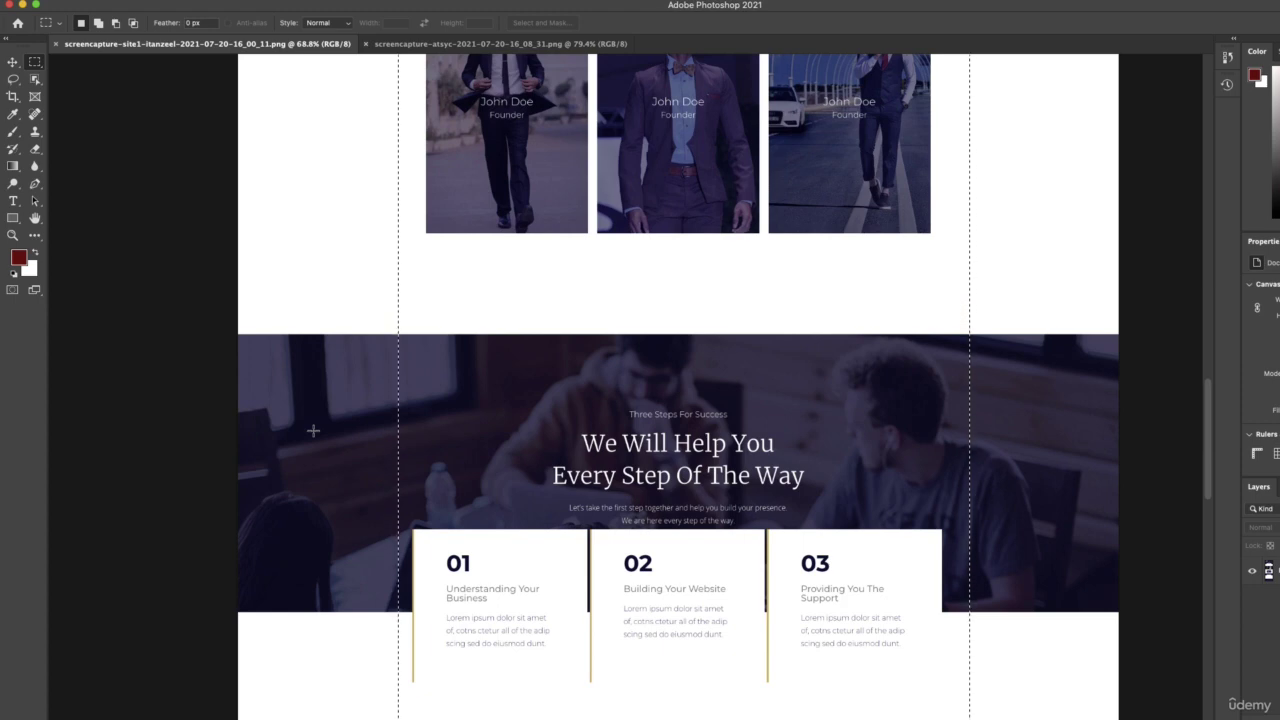
scroll(313, 430, up, 15)
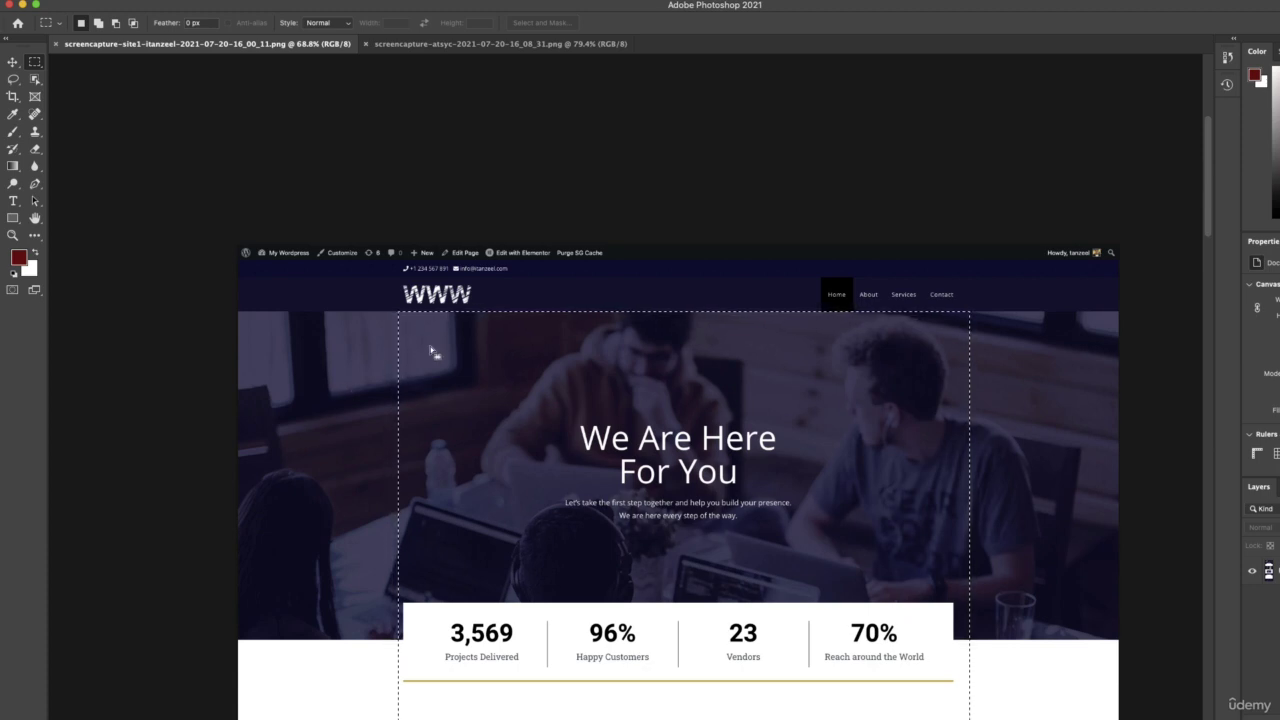
scroll(433, 400, down, 5)
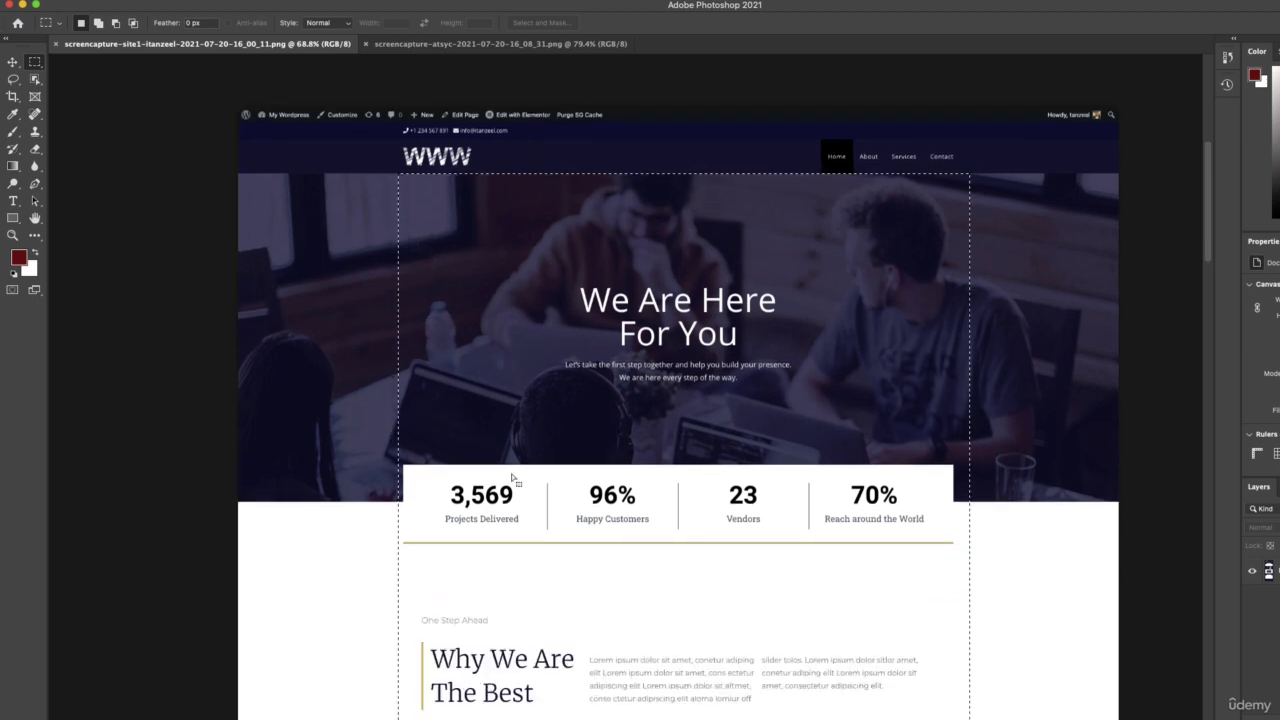
click(424, 512)
scroll(424, 512, down, 2)
key(super+z)
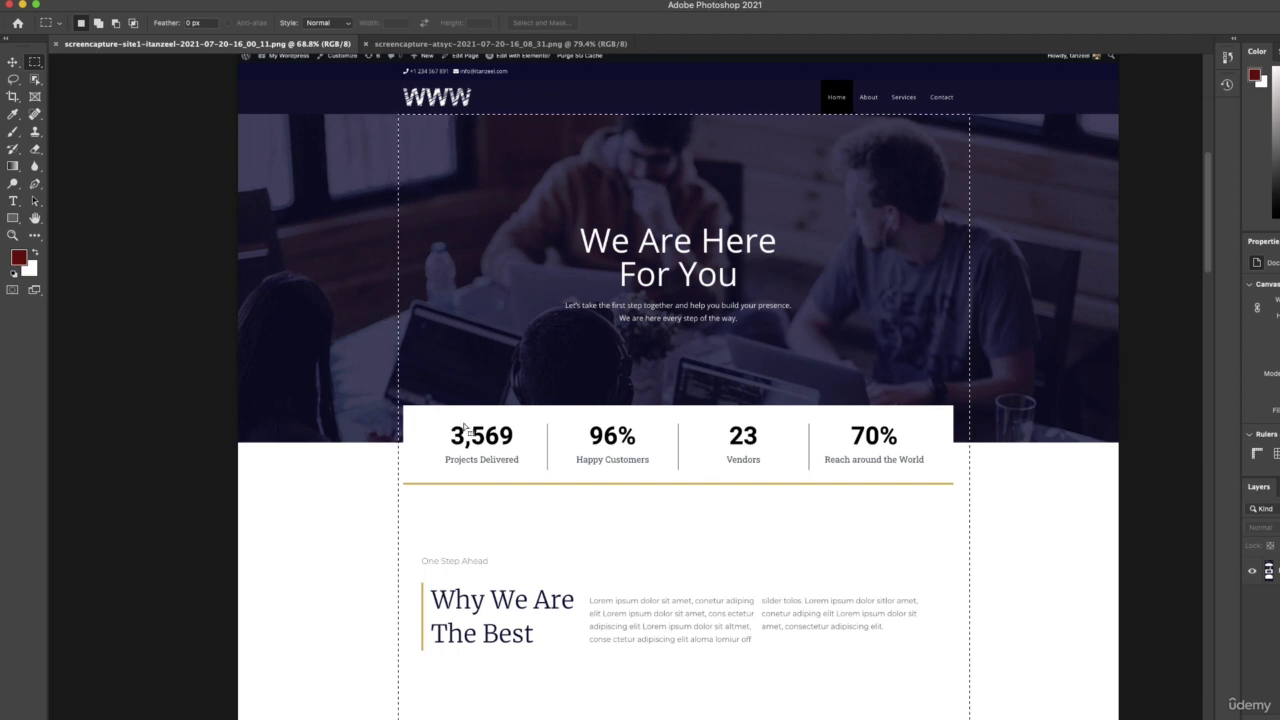
scroll(466, 430, down, 5)
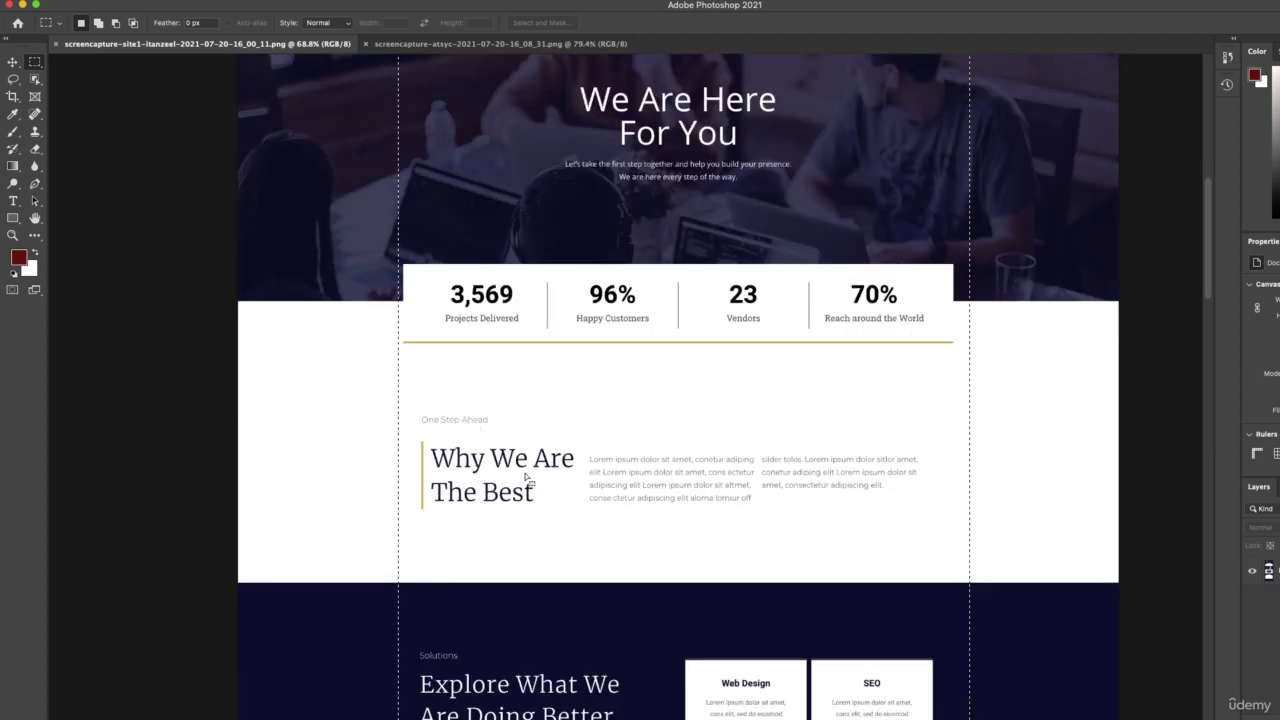
scroll(546, 392, down, 5)
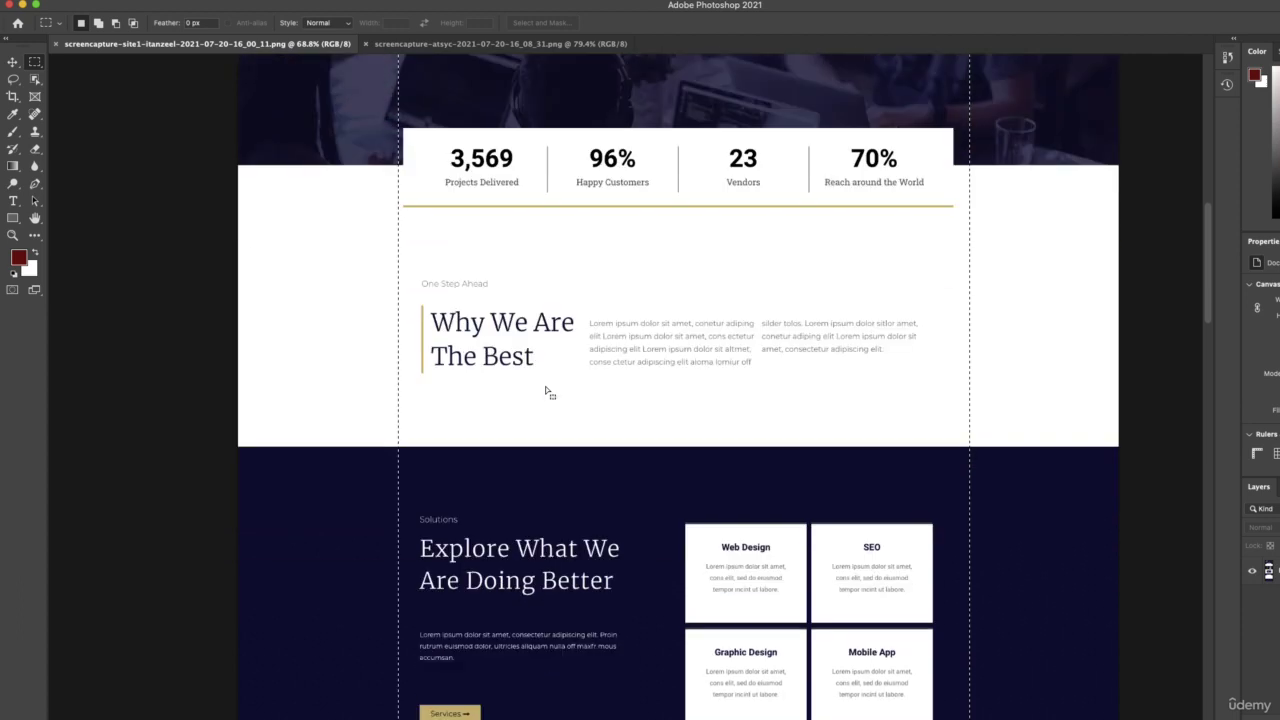
scroll(392, 420, down, 5)
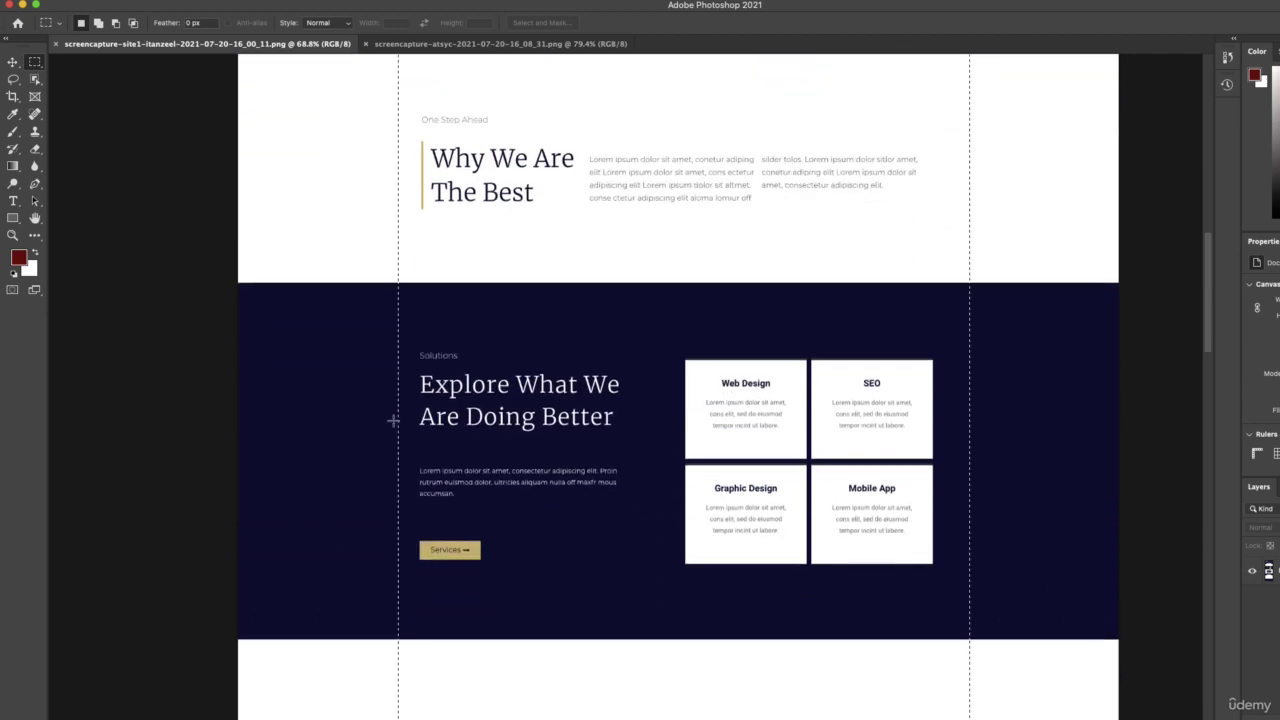
scroll(389, 355, up, 10)
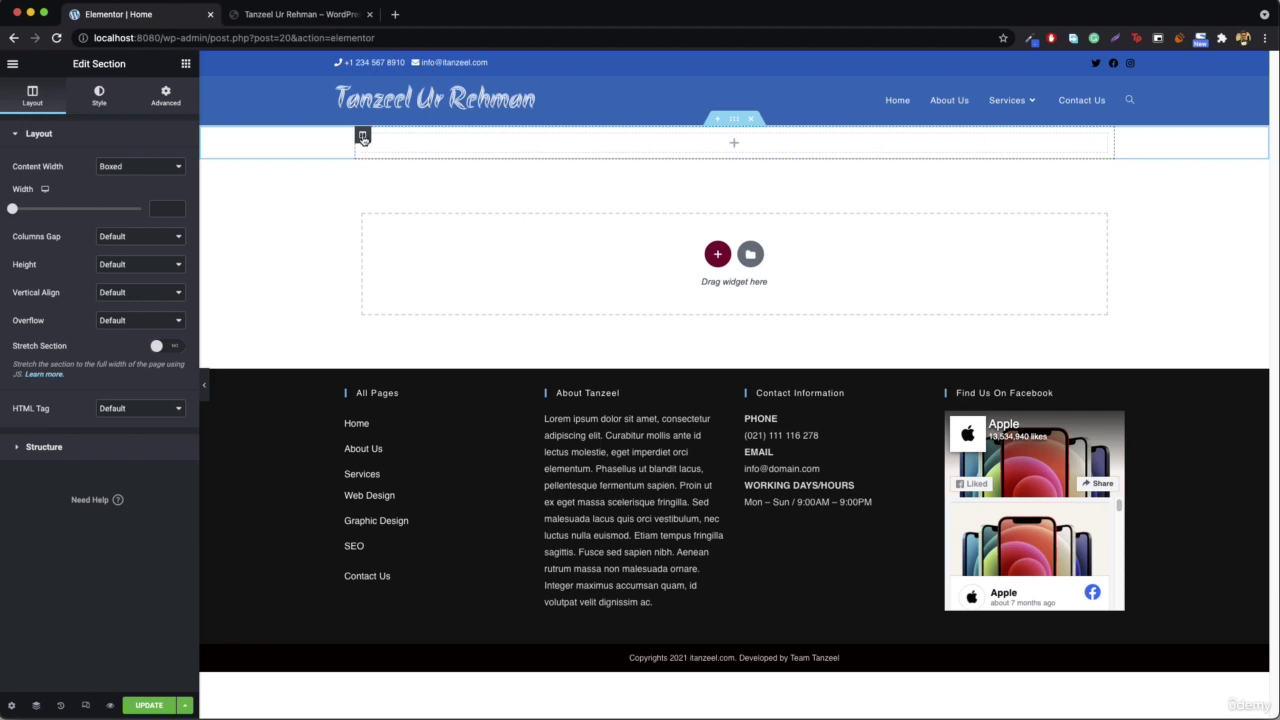
- Select the column of the single-column section and place a Heading widget in it
click(363, 137)
right_click(363, 137)
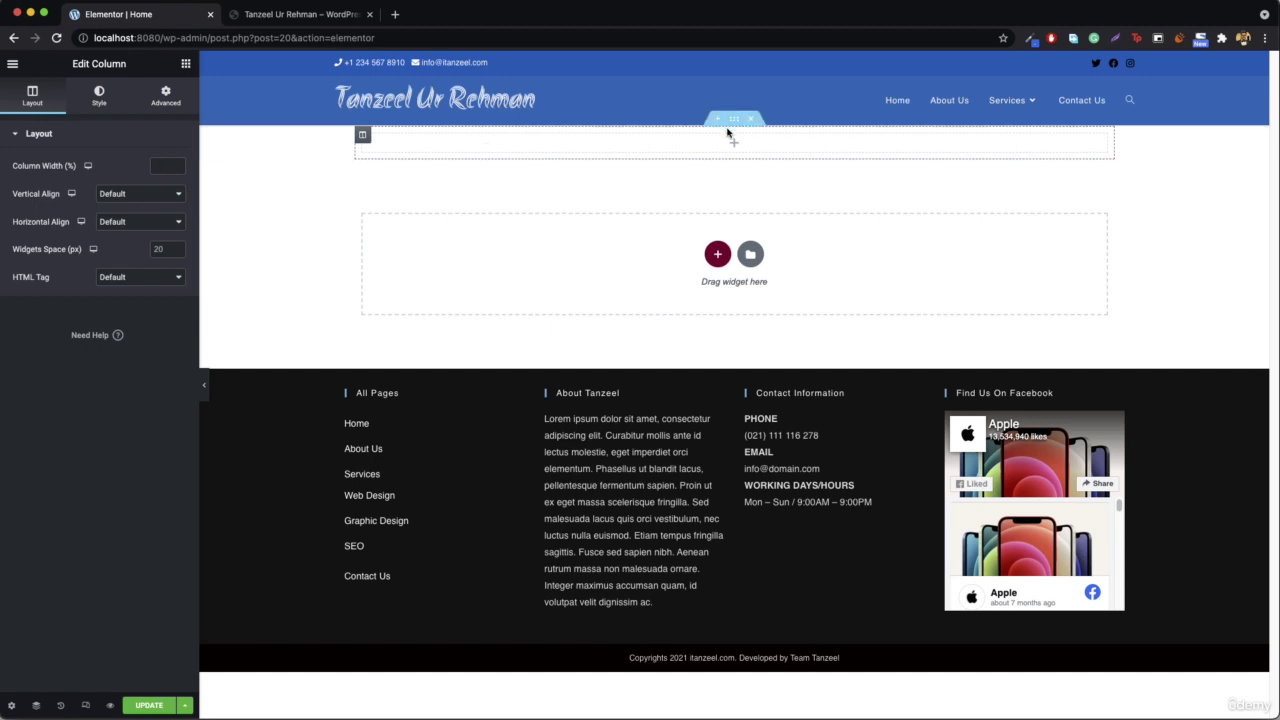
click(185, 63)
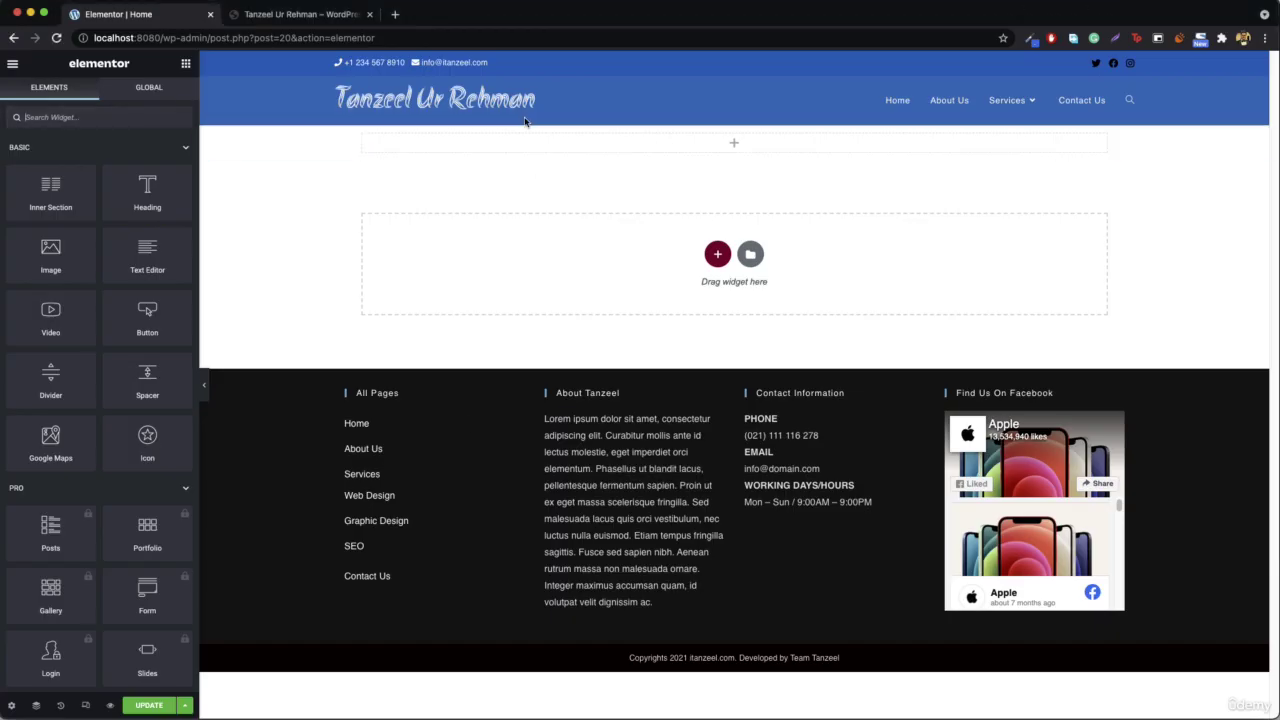
drag(147, 193, 760, 140)
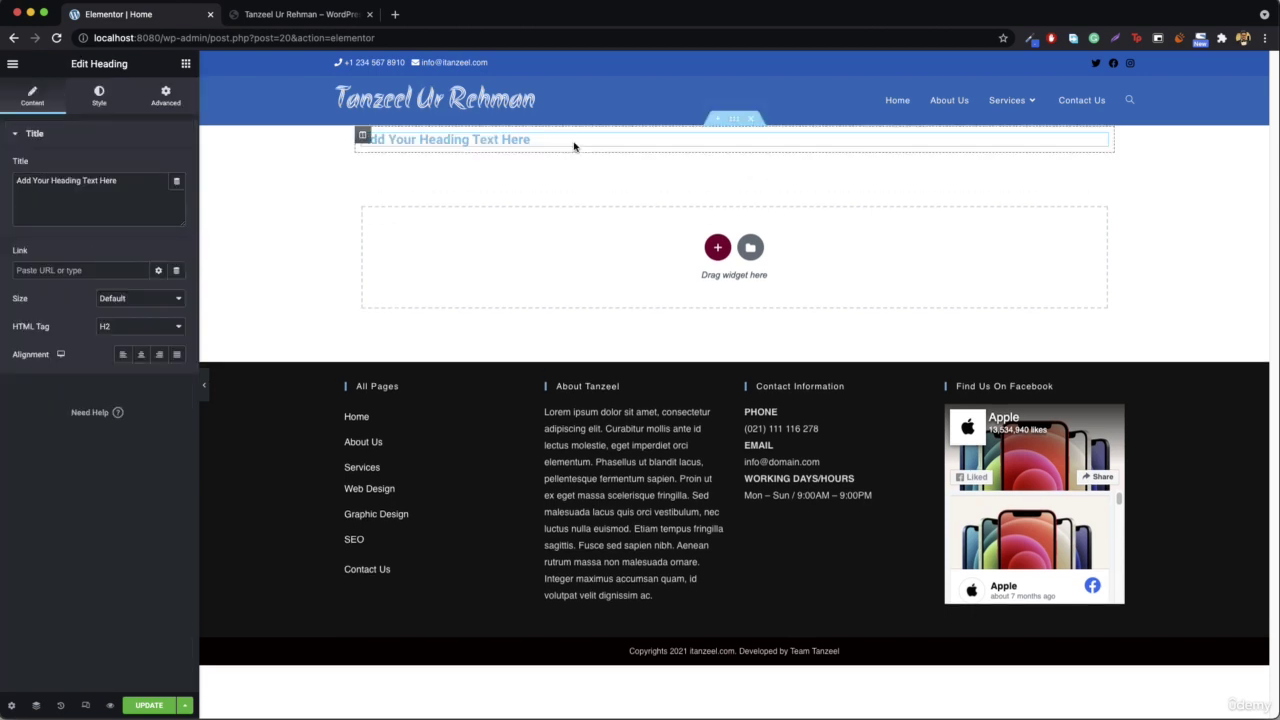
- Add a two-column section below the heading and place an Image widget in its first column
click(717, 250)
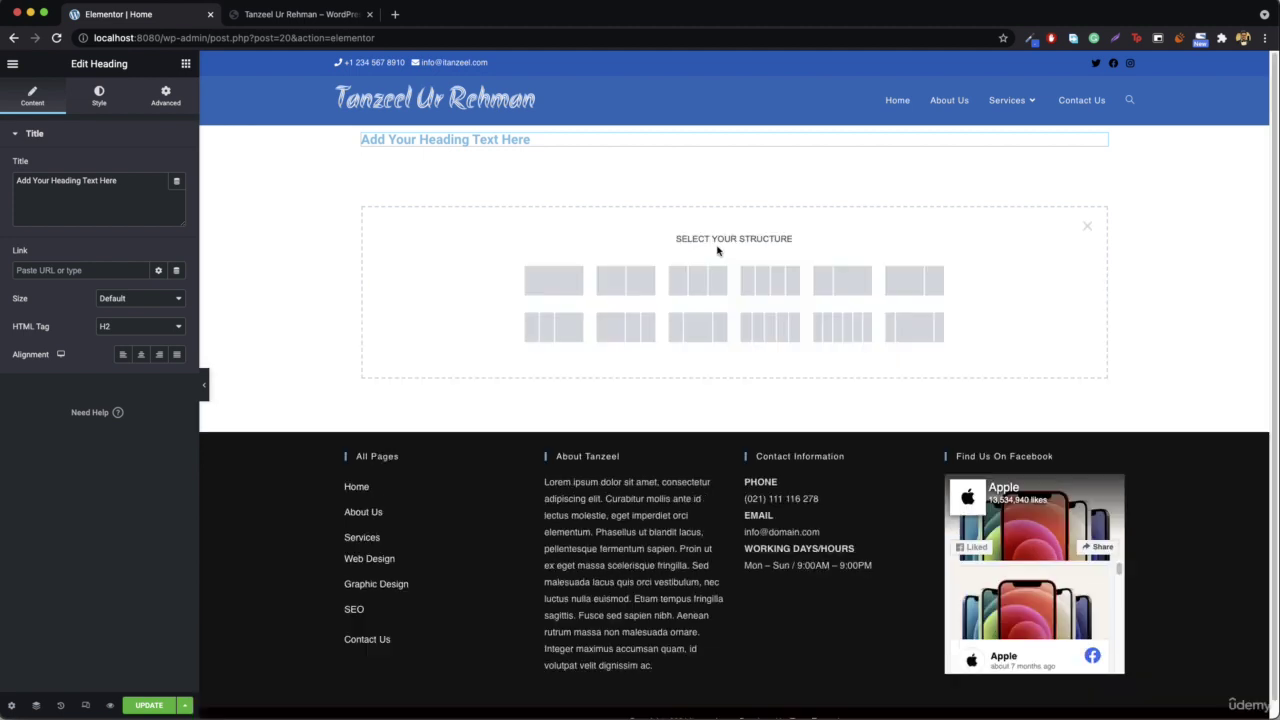
click(627, 284)
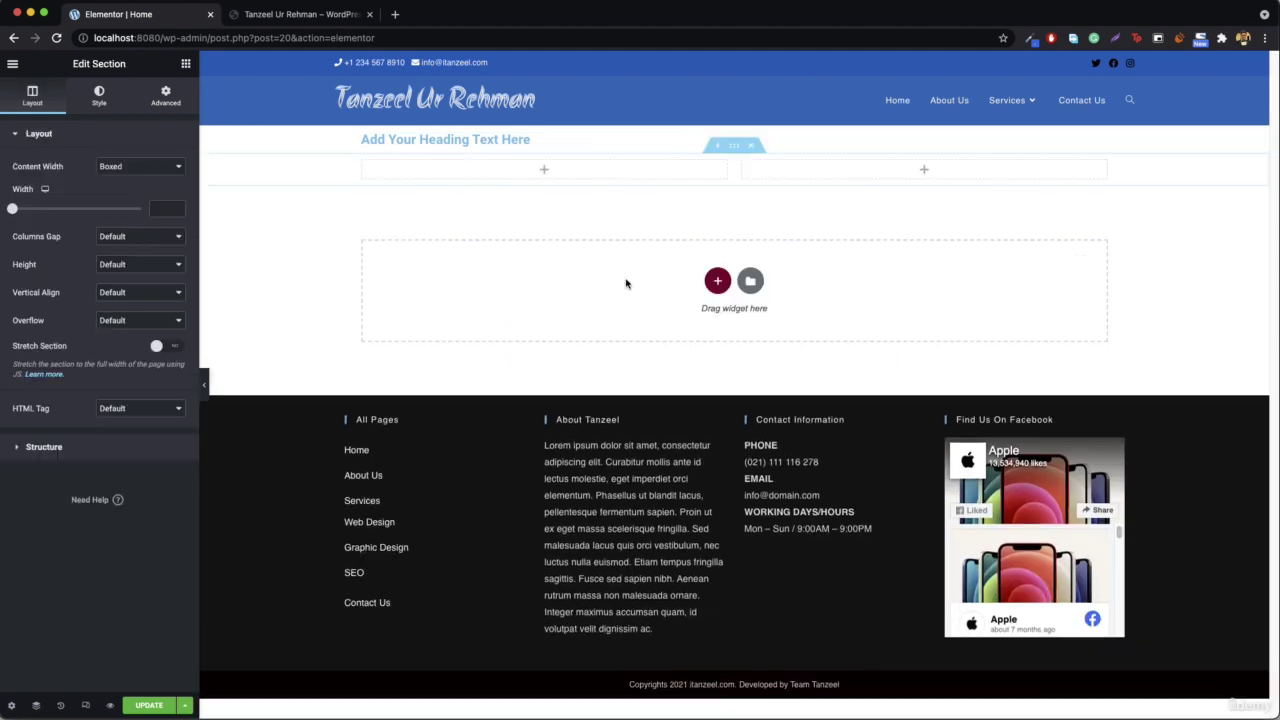
click(185, 63)
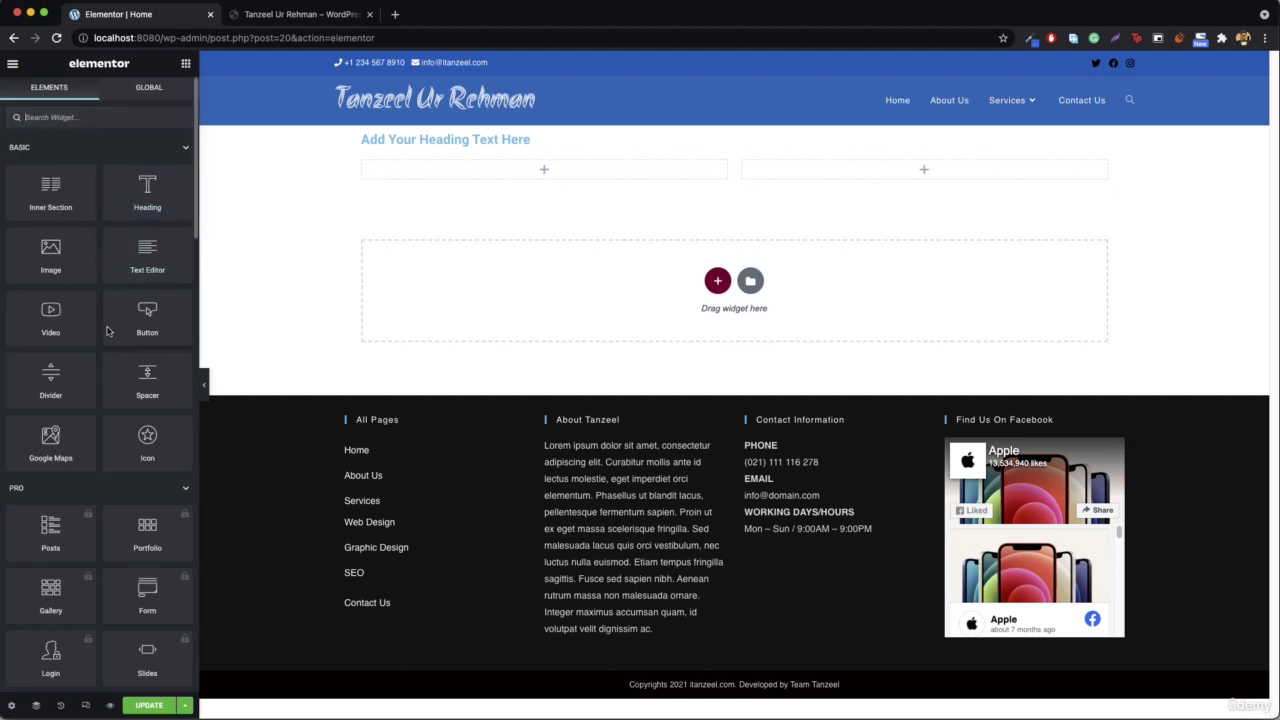
drag(47, 246, 615, 172)
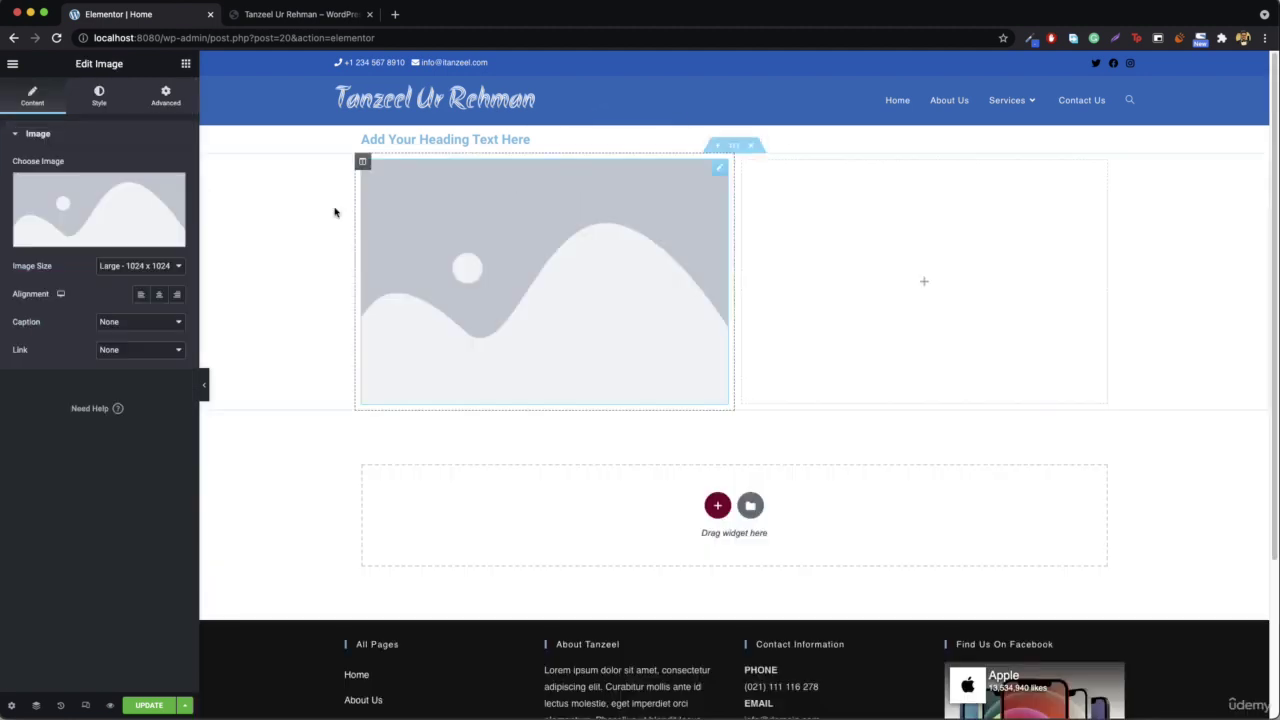
- Place a Heading widget with a Text Editor widget beneath it in the second column, beside the image
click(185, 63)
drag(145, 195, 978, 258)
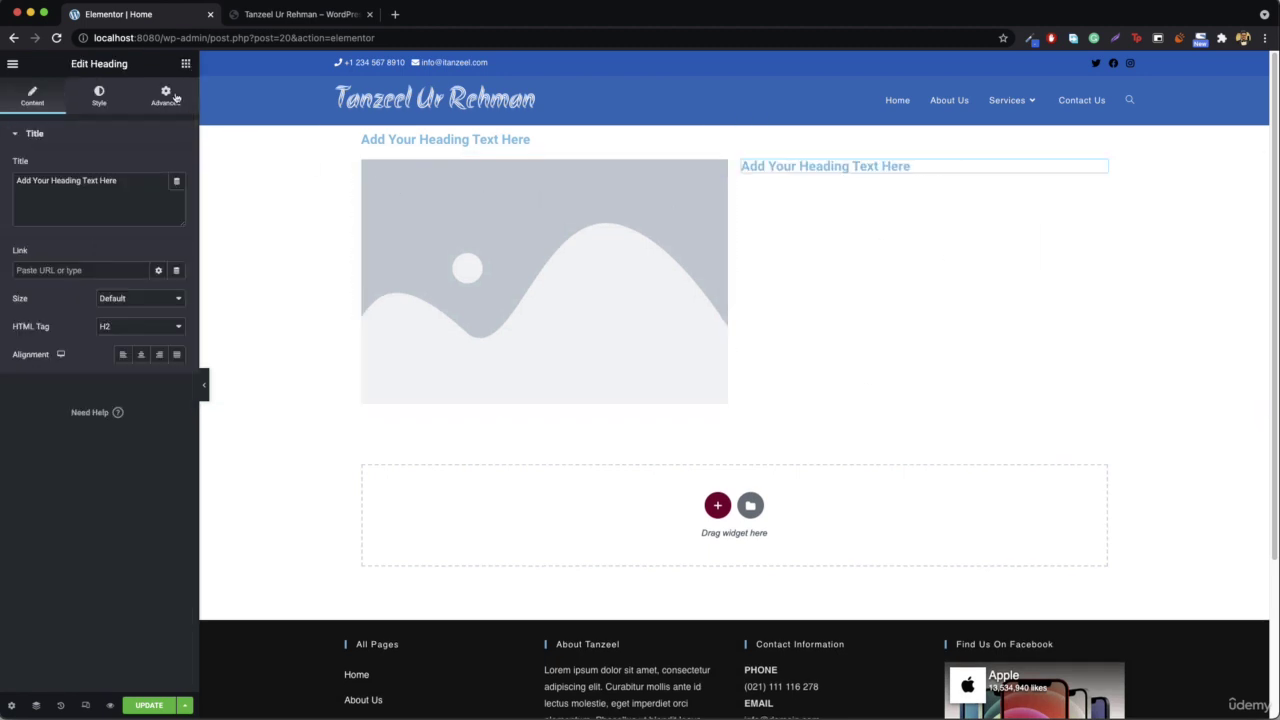
click(185, 63)
drag(147, 250, 846, 184)
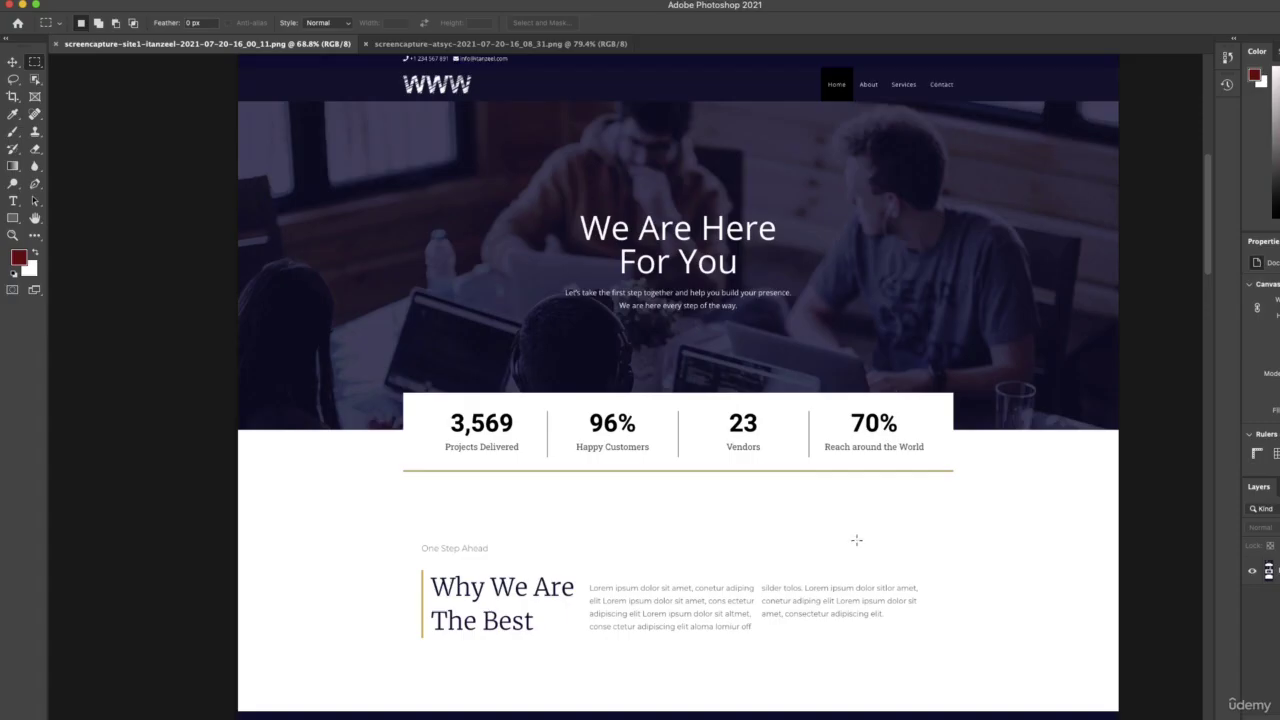
- Outline the mockup's hero, the white section below it and the dark "Explore What We Are Doing Better" section in turn, then clear the selection
drag(236, 102, 1120, 433)
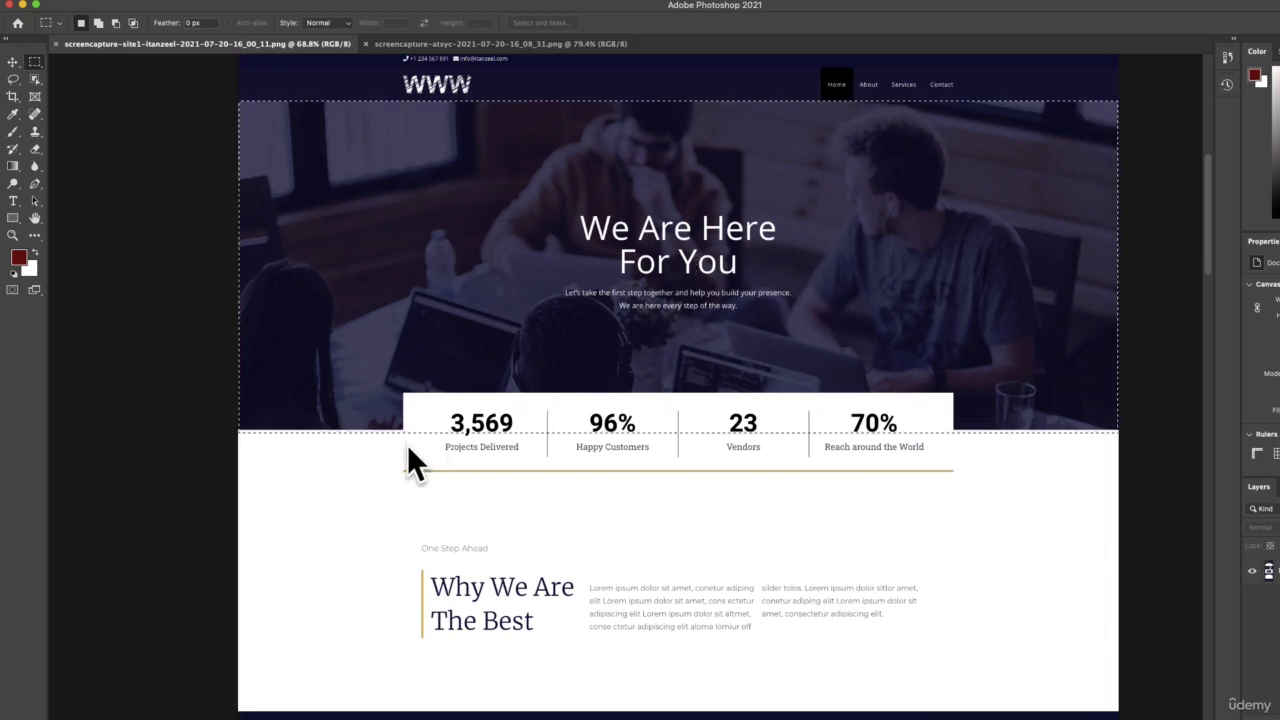
drag(237, 440, 1076, 668)
scroll(977, 575, down, 3)
drag(236, 514, 1120, 705)
scroll(663, 593, down, 2)
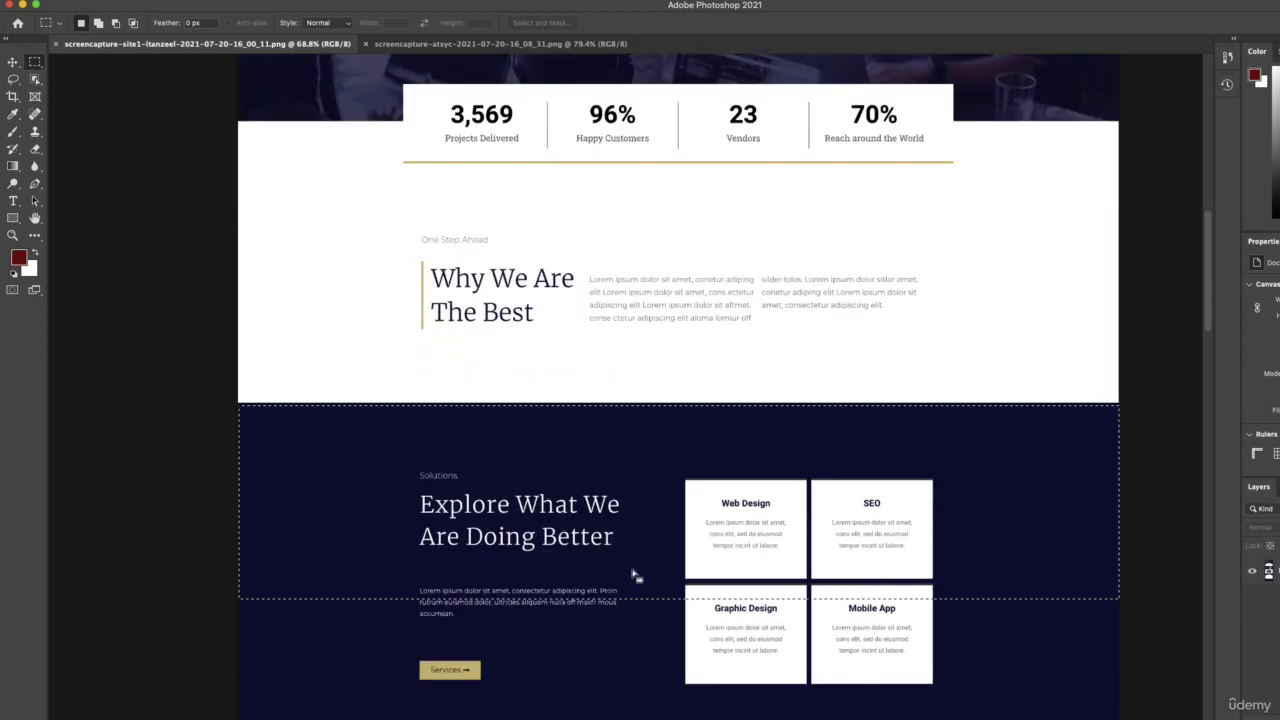
click(176, 491)
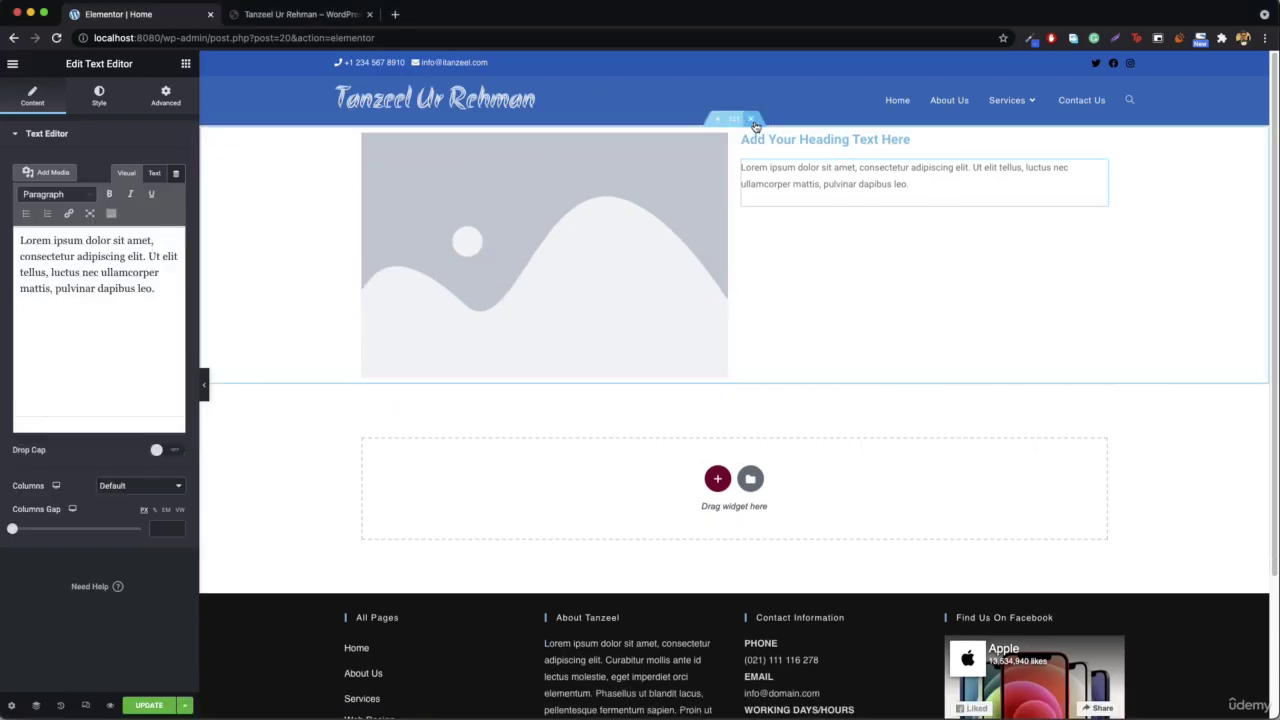
- Delete the section with the image and text, and add a new three-column section in its place
click(755, 122)
click(717, 237)
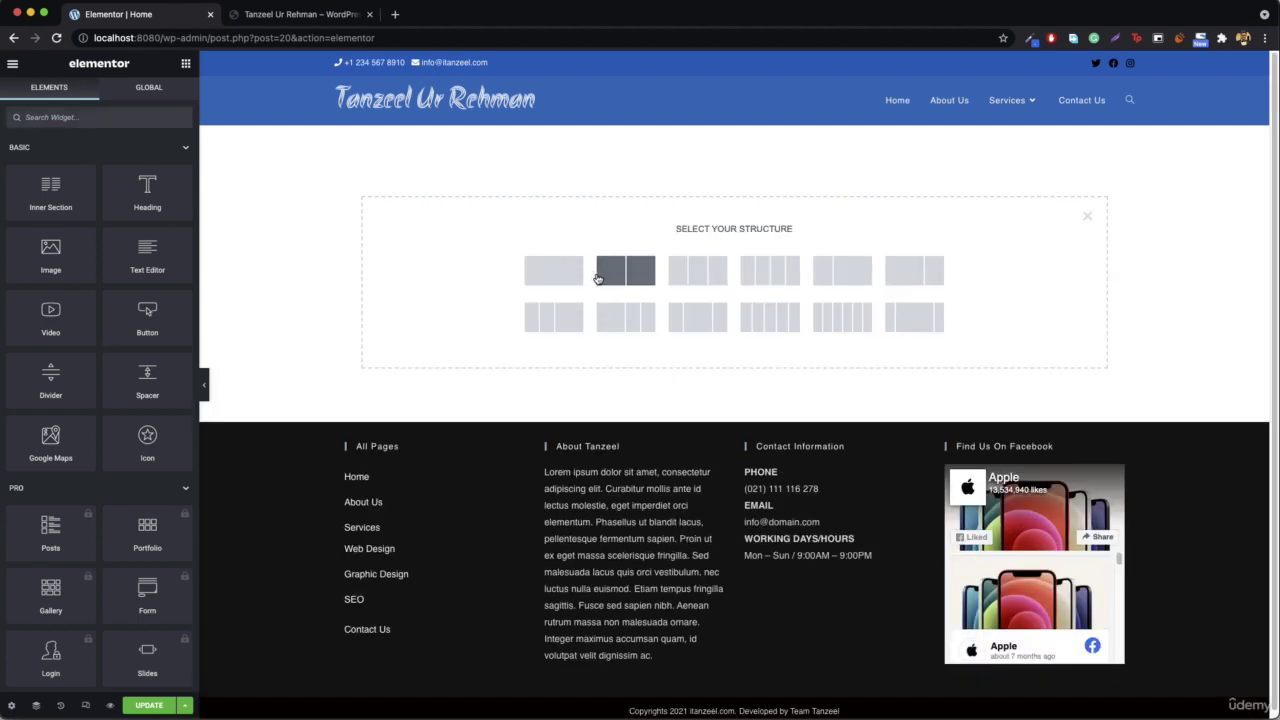
click(693, 268)
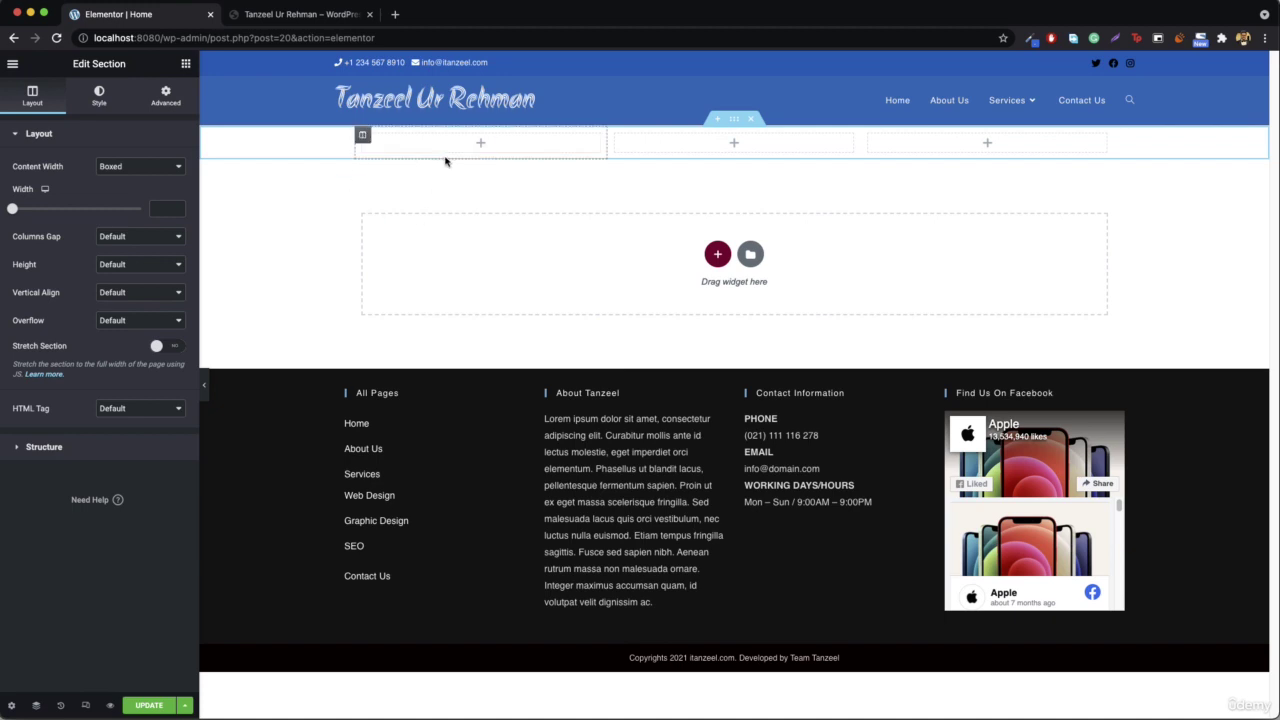
- Duplicate the first column of the three-column section
right_click(363, 138)
click(424, 192)
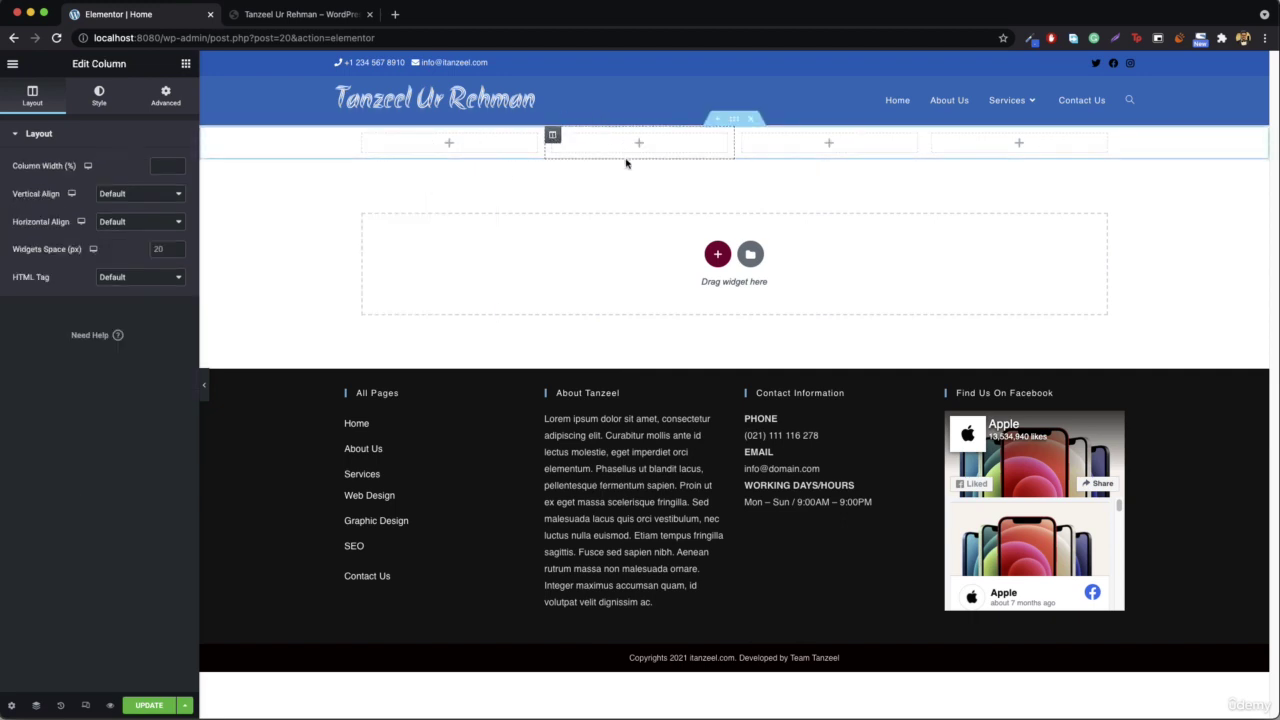
mouse_move(552, 135)
mouse_down()
mouse_move(431, 181)
mouse_move(409, 161)
mouse_move(395, 201)
mouse_move(400, 161)
mouse_move(545, 142)
mouse_move(764, 166)
mouse_move(909, 142)
mouse_move(637, 134)
mouse_move(903, 137)
mouse_move(627, 147)
mouse_move(1021, 145)
mouse_move(391, 131)
mouse_move(513, 146)
mouse_move(575, 138)
mouse_move(548, 140)
mouse_up()
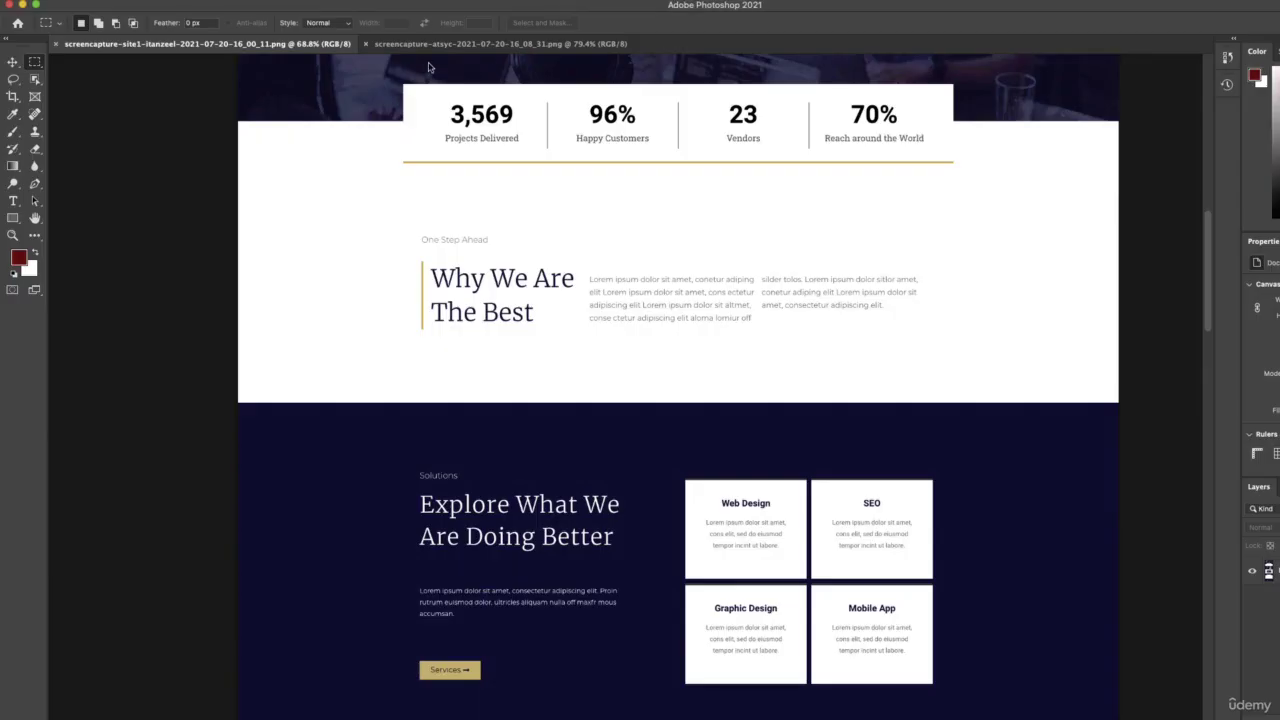
- Open the screencapture-atsyc mockup and outline each of the two rows of service cards under "Our Services"
click(480, 44)
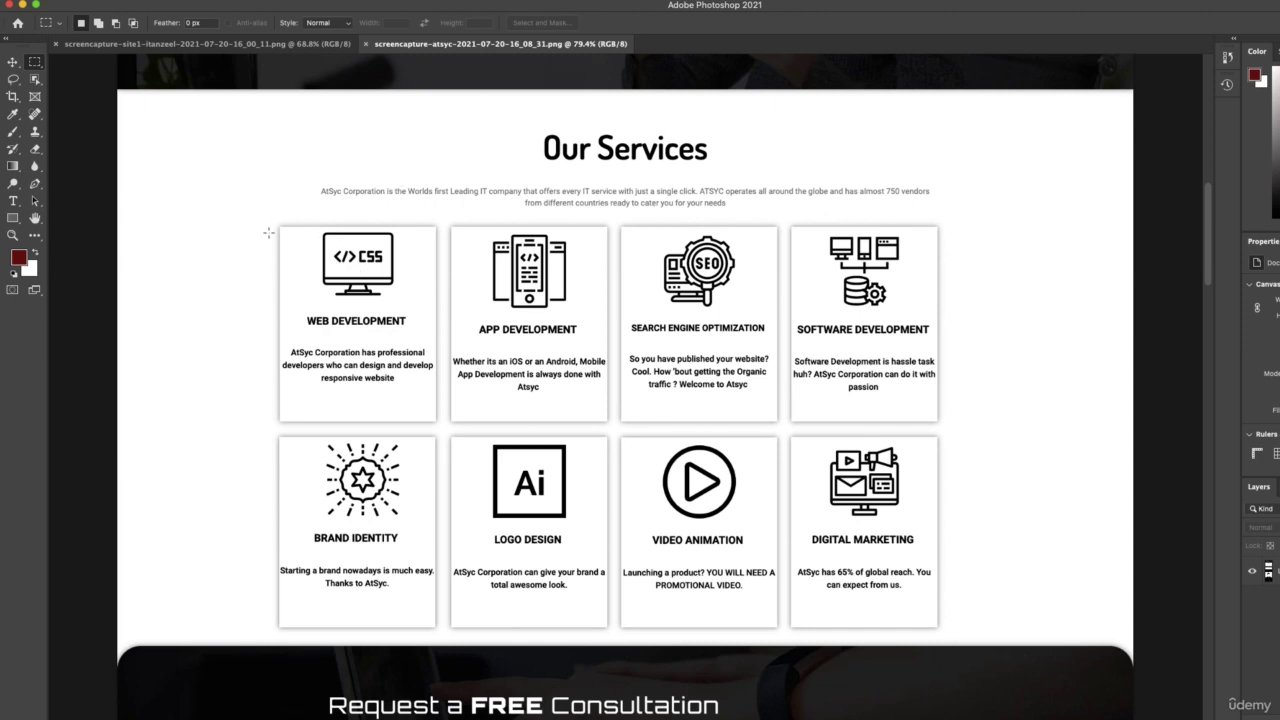
drag(265, 220, 962, 425)
drag(248, 436, 962, 632)
click(962, 630)
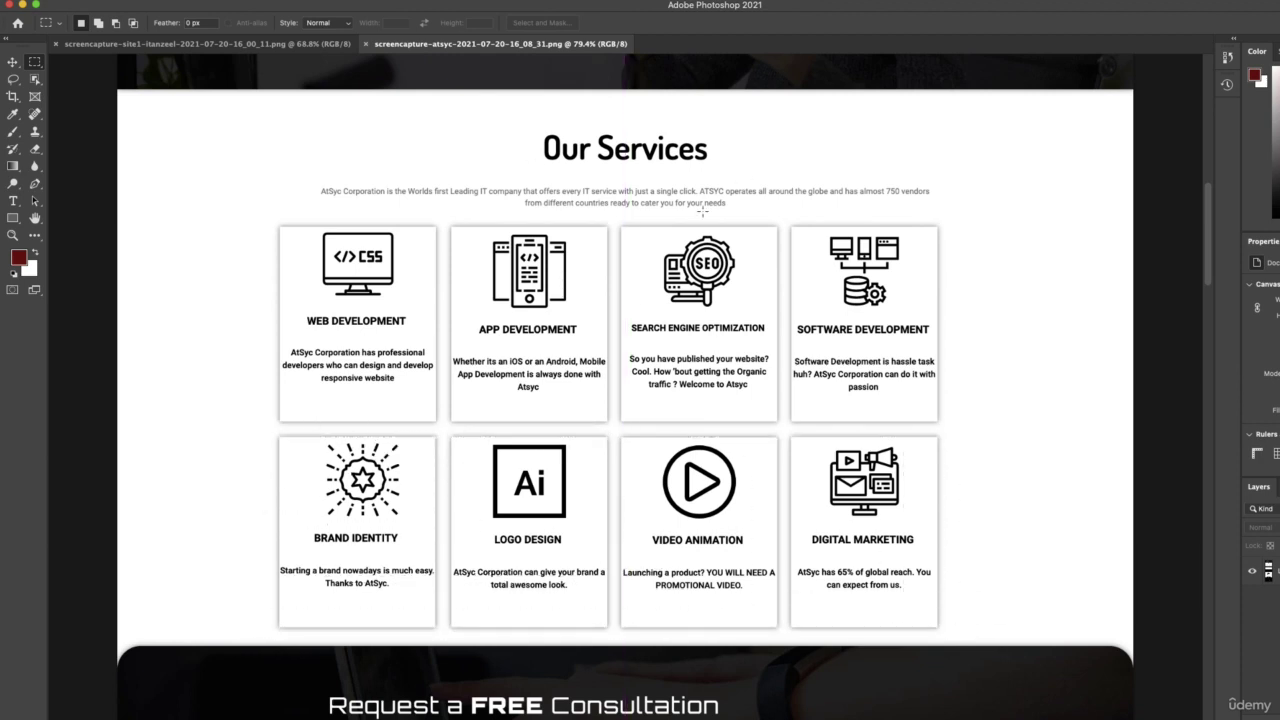
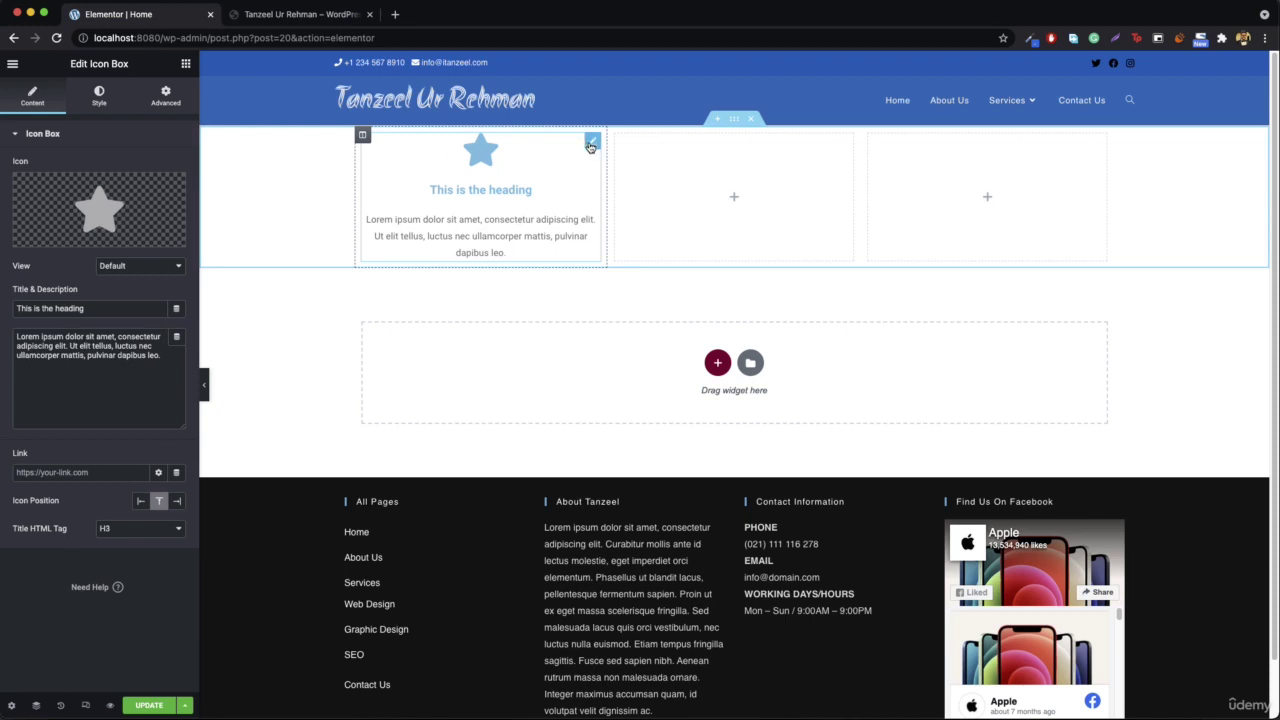
- Duplicate the icon box in the first column twice and move the copies into the second and third columns
right_click(590, 147)
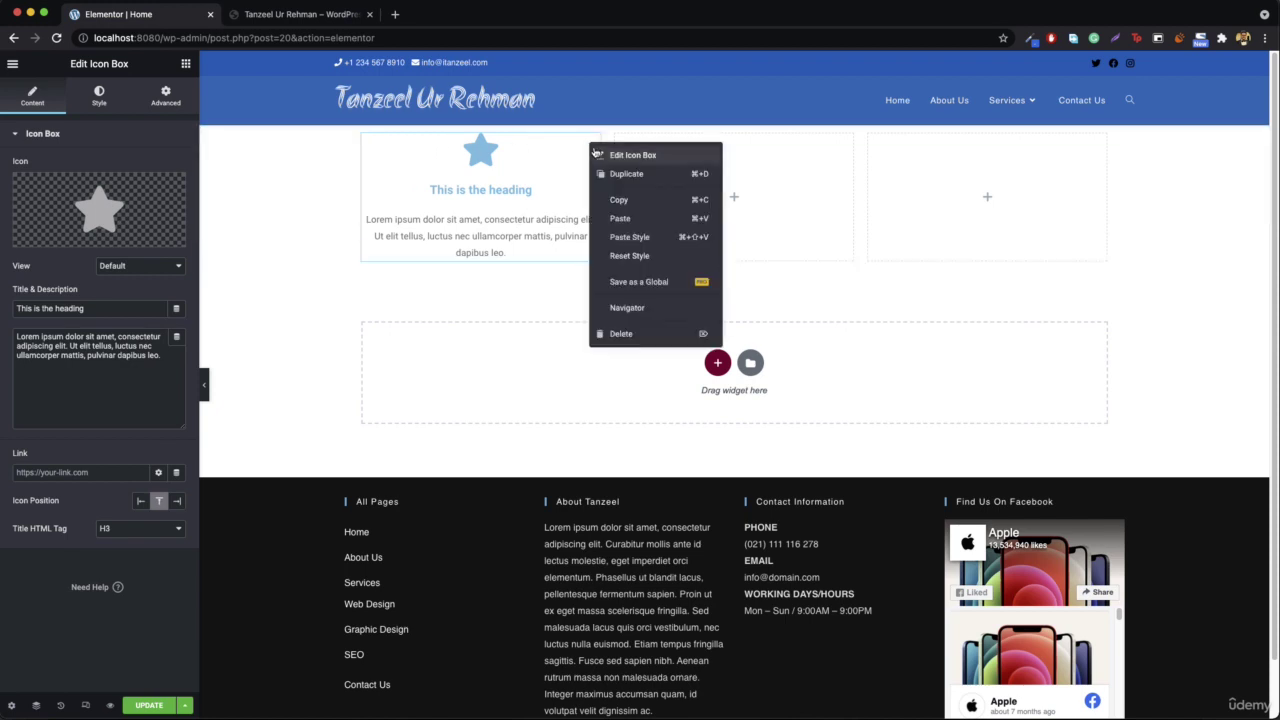
click(644, 175)
right_click(591, 287)
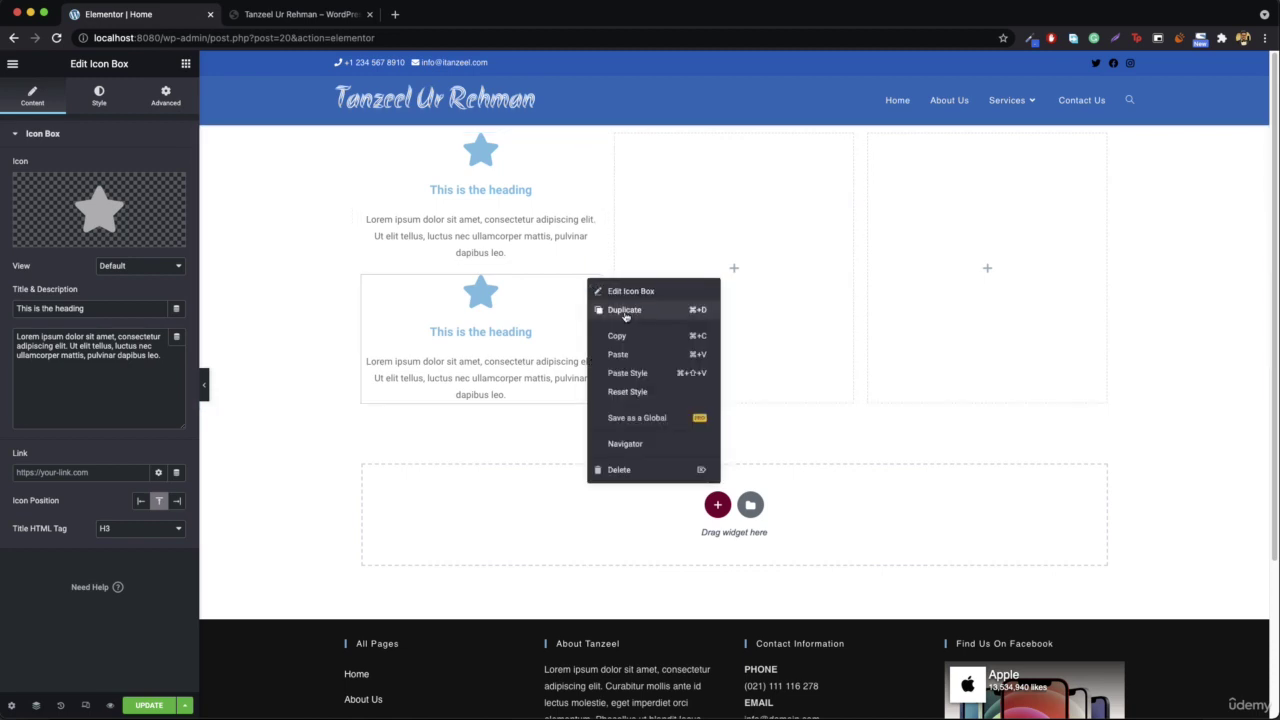
click(628, 314)
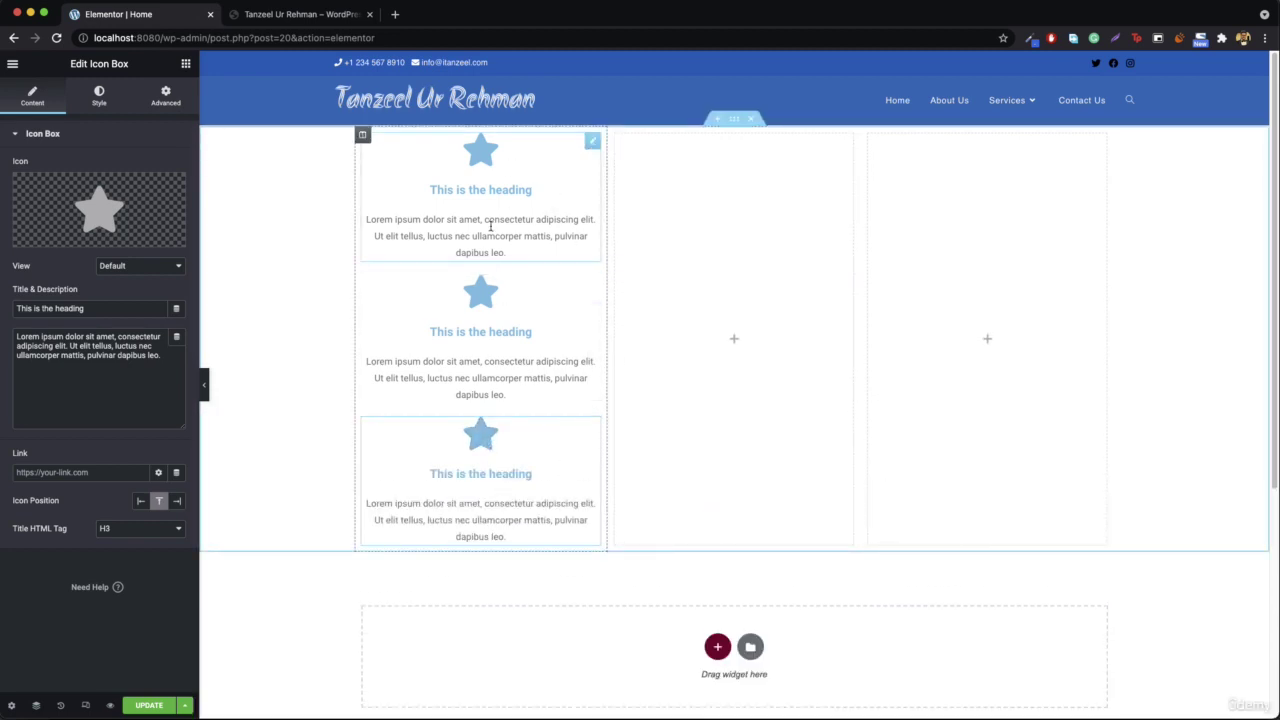
drag(591, 285, 757, 277)
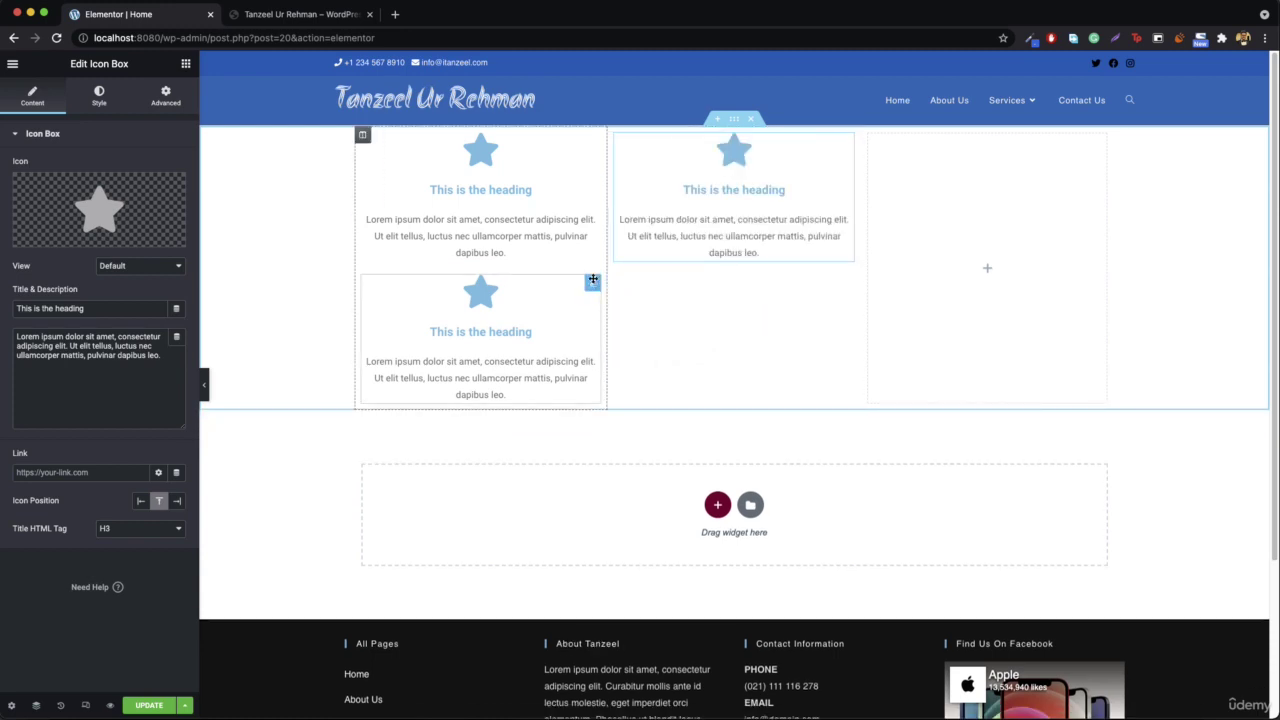
drag(591, 286, 965, 212)
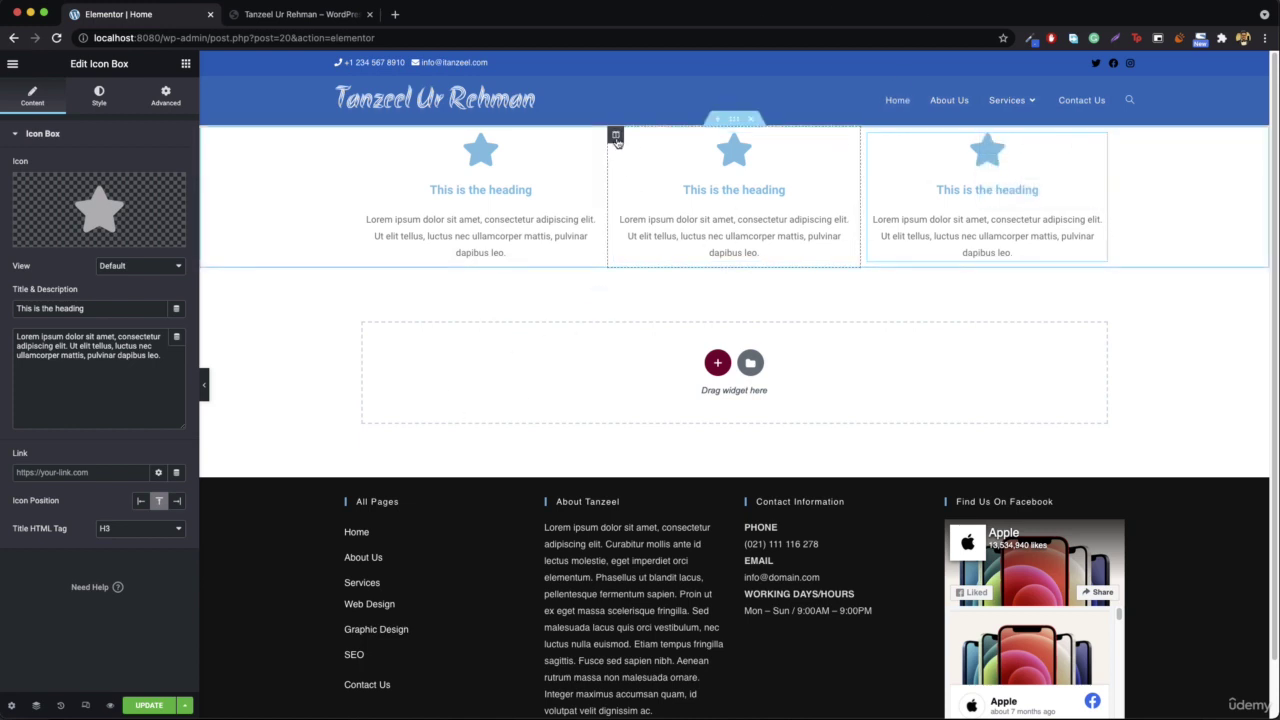
- Try an extra empty column between the first and second icon boxes, and delete it
right_click(616, 141)
click(660, 193)
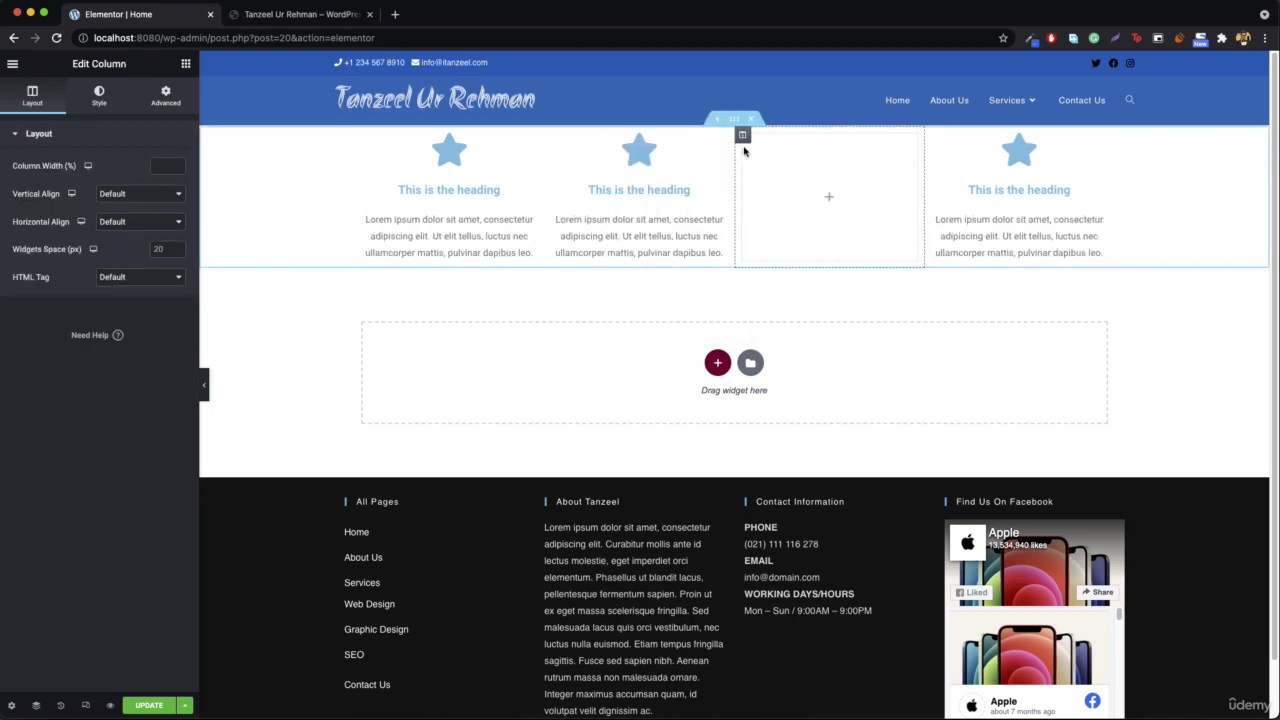
drag(742, 135, 560, 163)
right_click(552, 134)
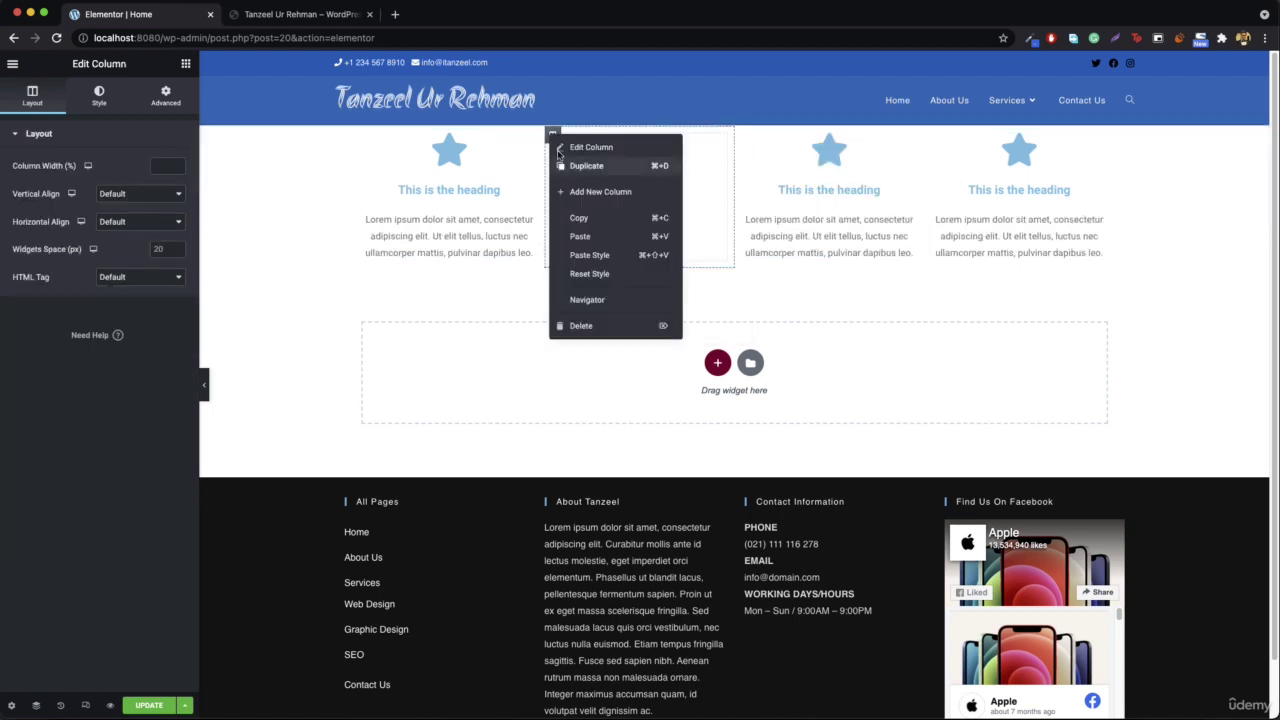
click(582, 326)
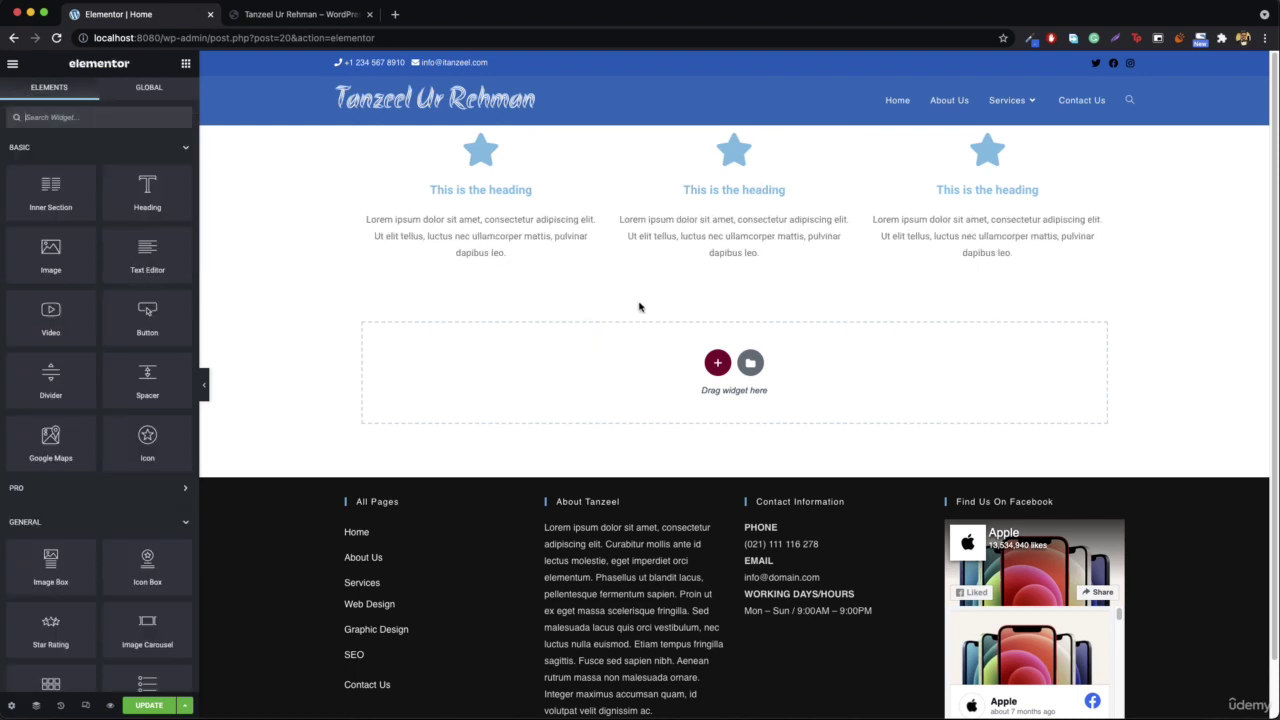
- Add a three-column section below the icon boxes and move a duplicate of the first icon box into its first column
click(717, 363)
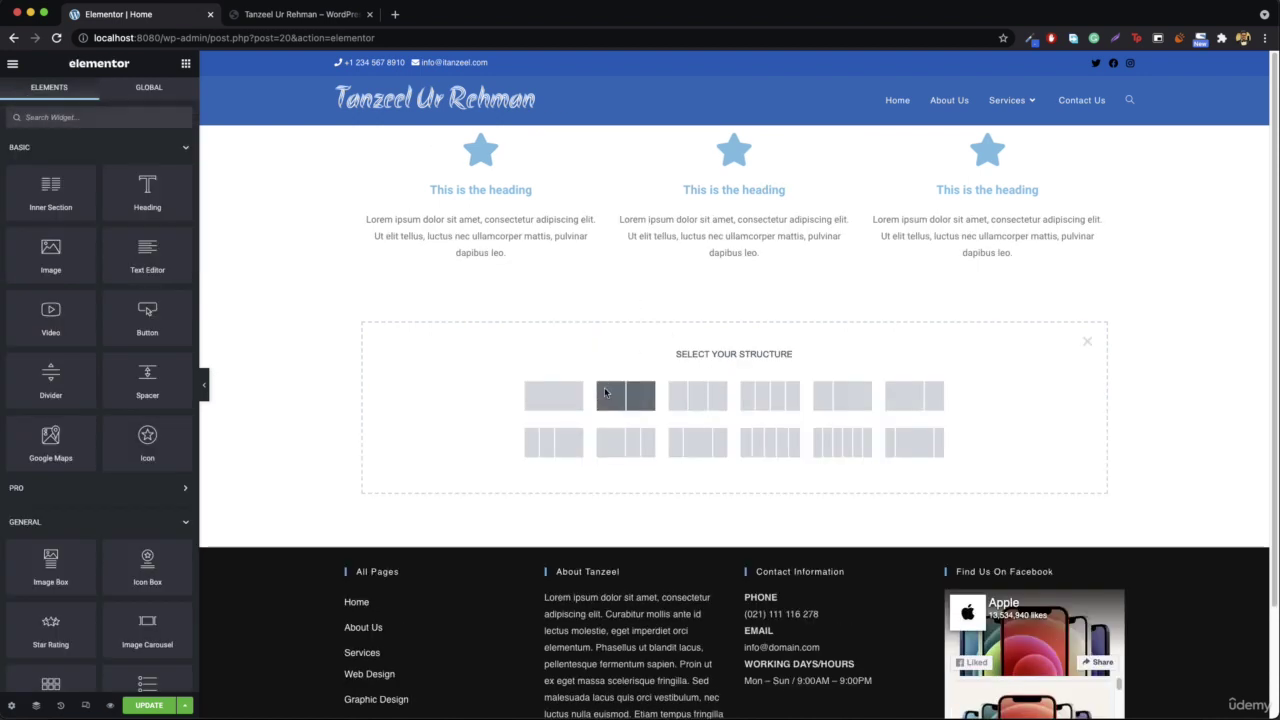
click(701, 407)
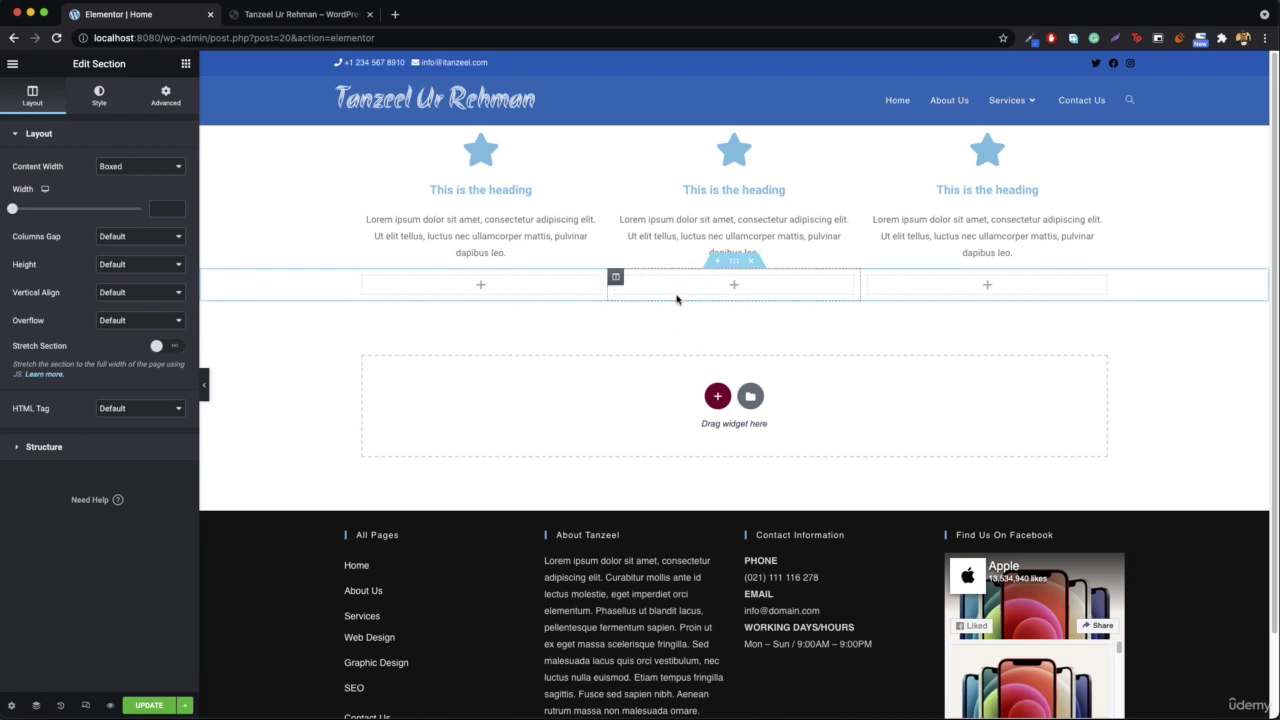
right_click(594, 149)
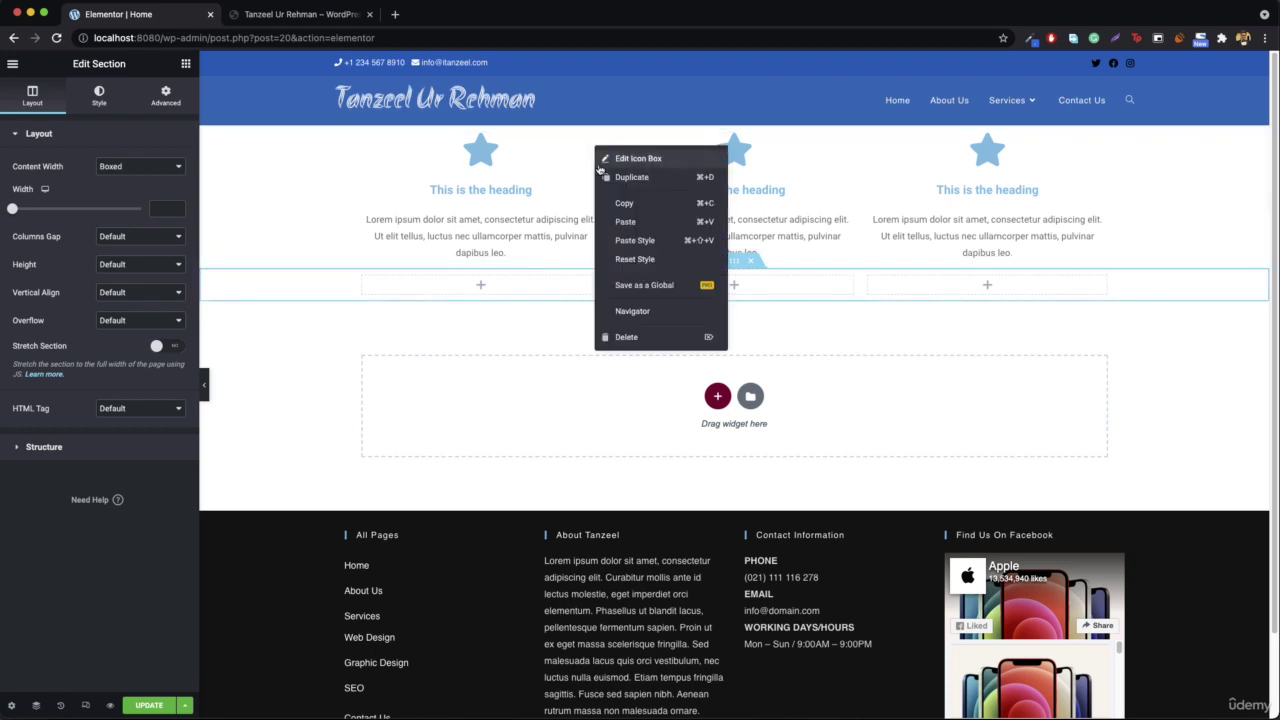
click(642, 177)
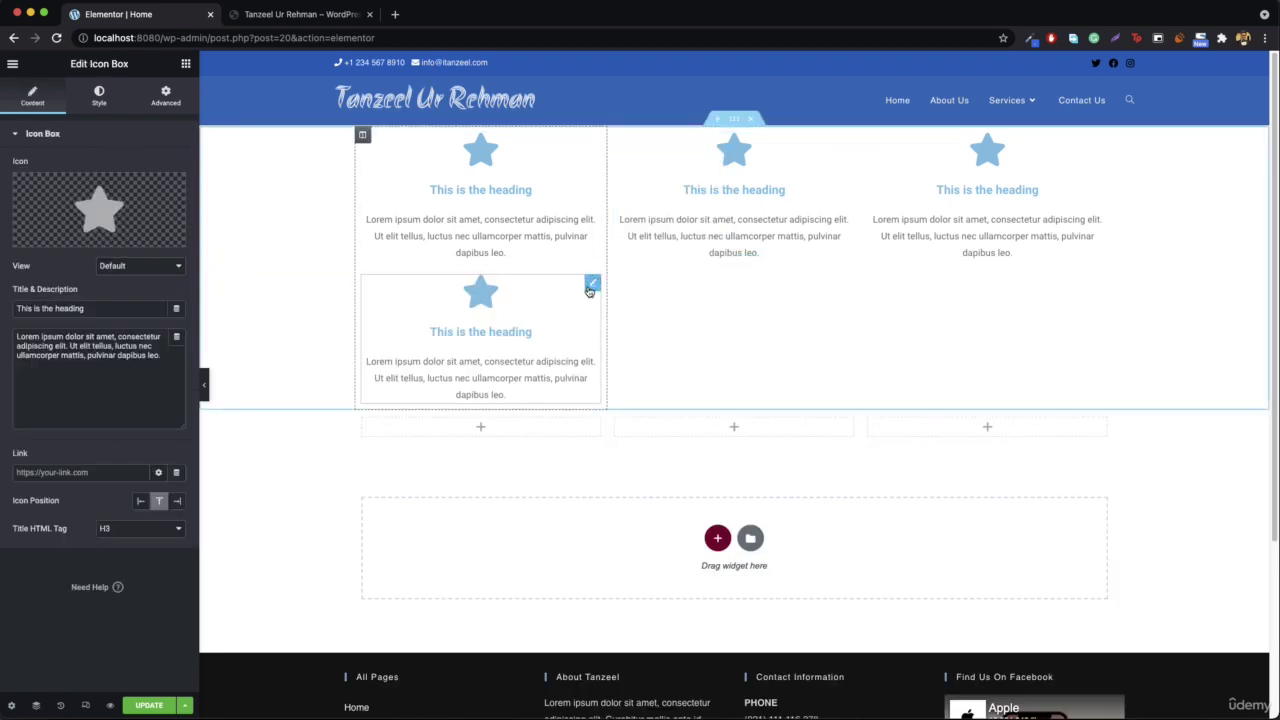
drag(591, 283, 500, 300)
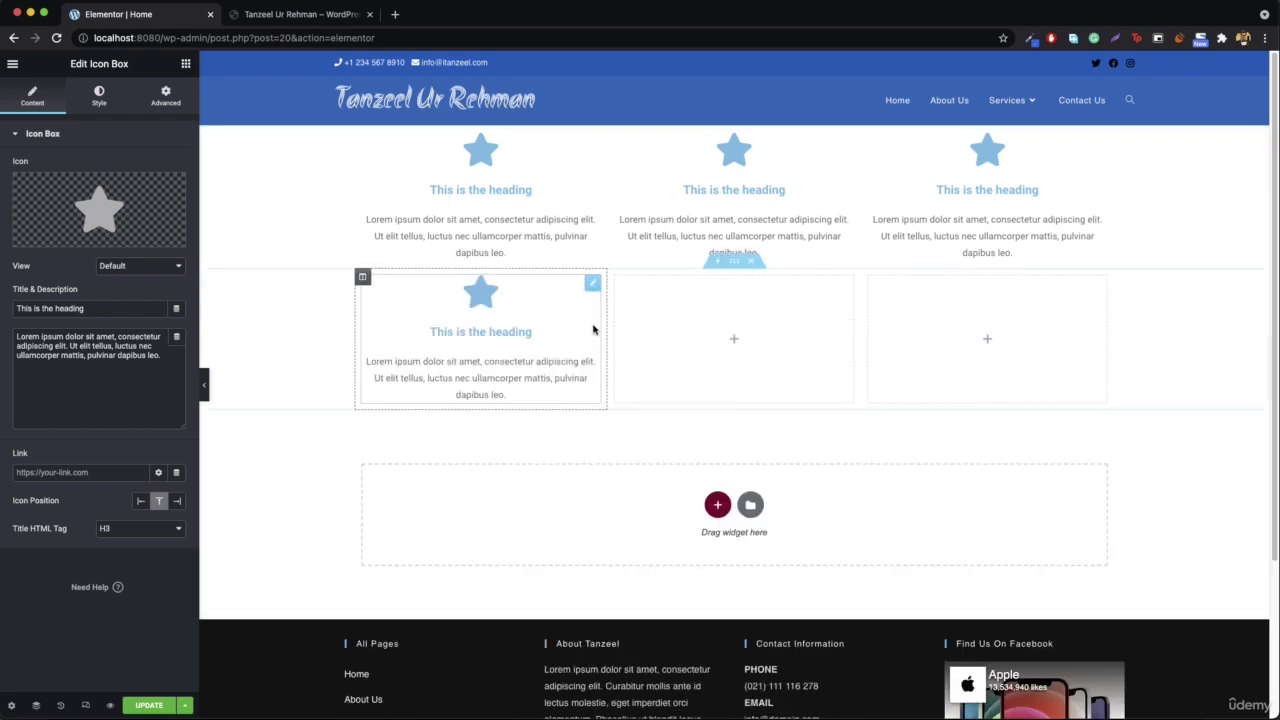
- Duplicate the second and third icon boxes, move the copies into the matching columns of the lower section, and collapse the editing panel
right_click(845, 142)
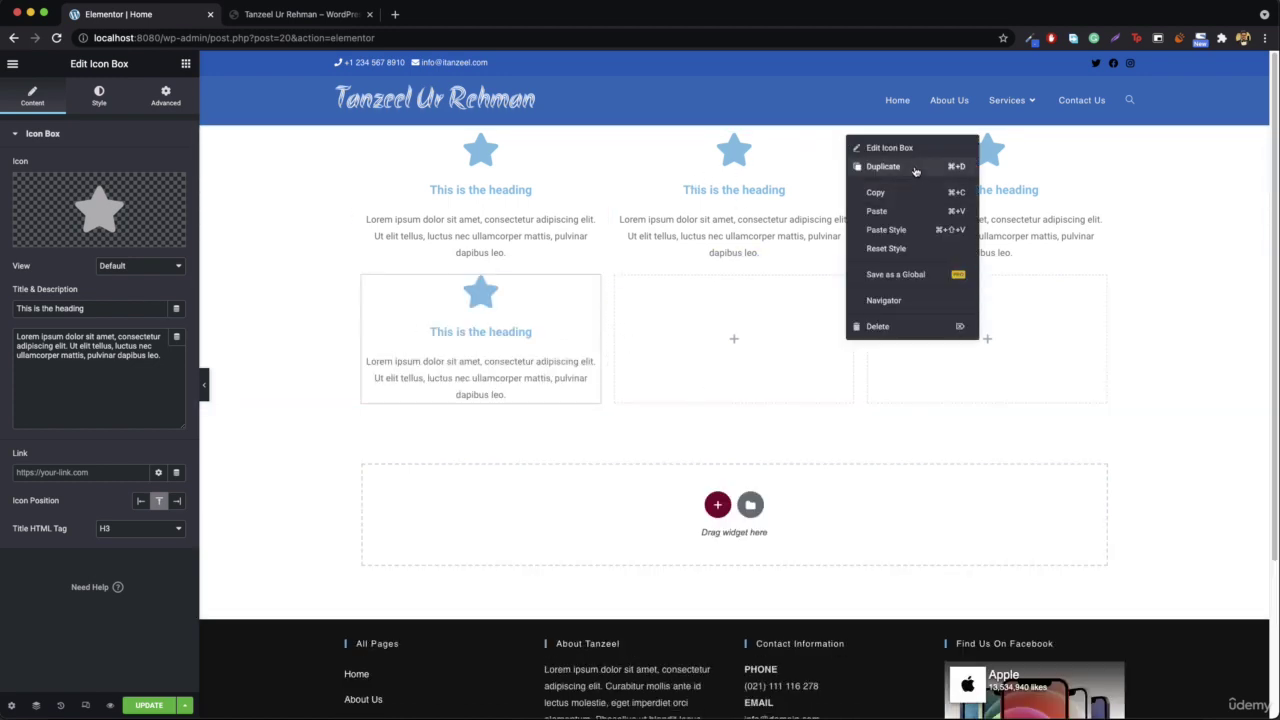
click(872, 166)
drag(848, 289, 756, 350)
right_click(1110, 140)
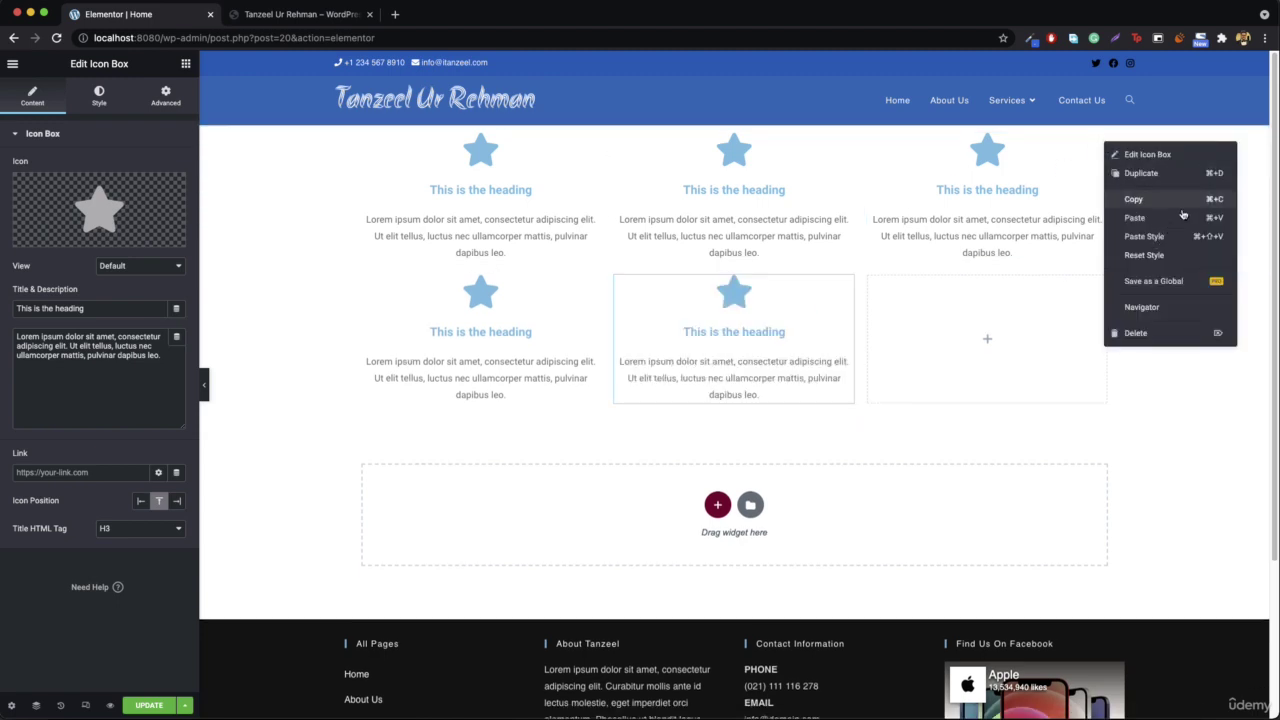
click(1145, 172)
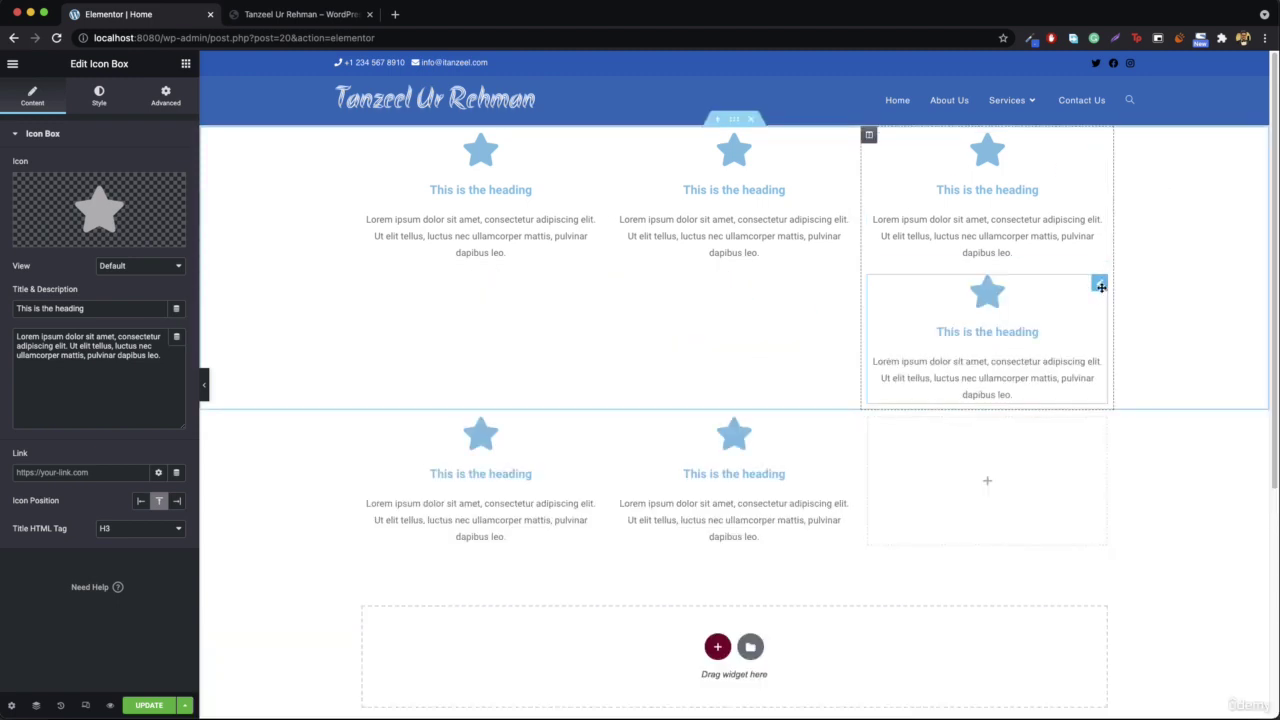
drag(1097, 281, 900, 380)
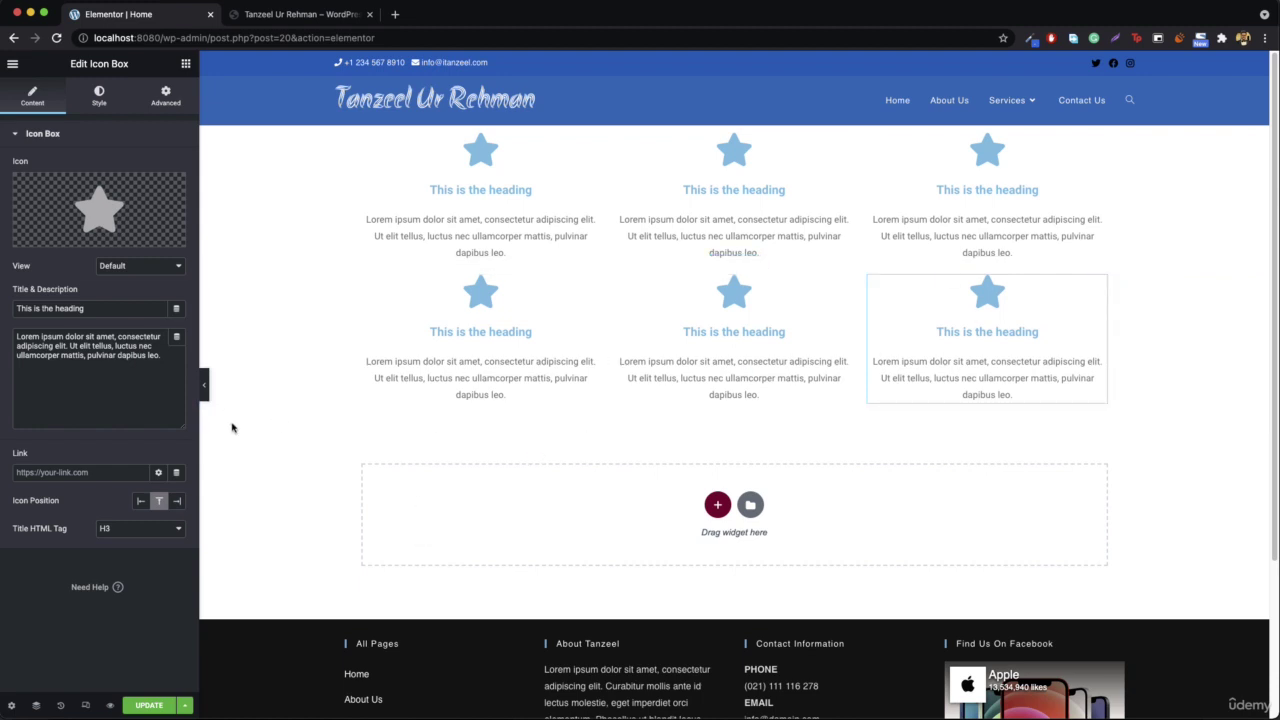
click(204, 384)
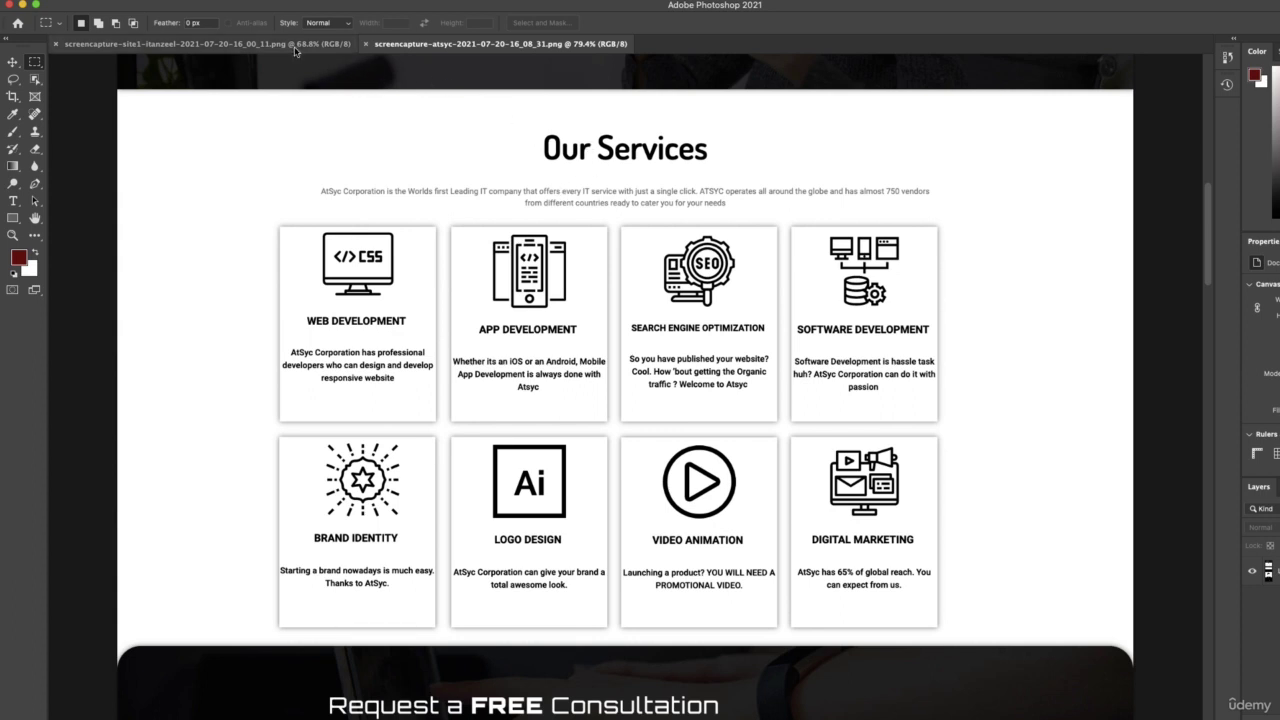
- Switch to the screencapture-site1 mockup in Photoshop and outline the dark "Explore What We Are Doing Better" section and its inner content area
click(330, 44)
scroll(686, 320, down, 2)
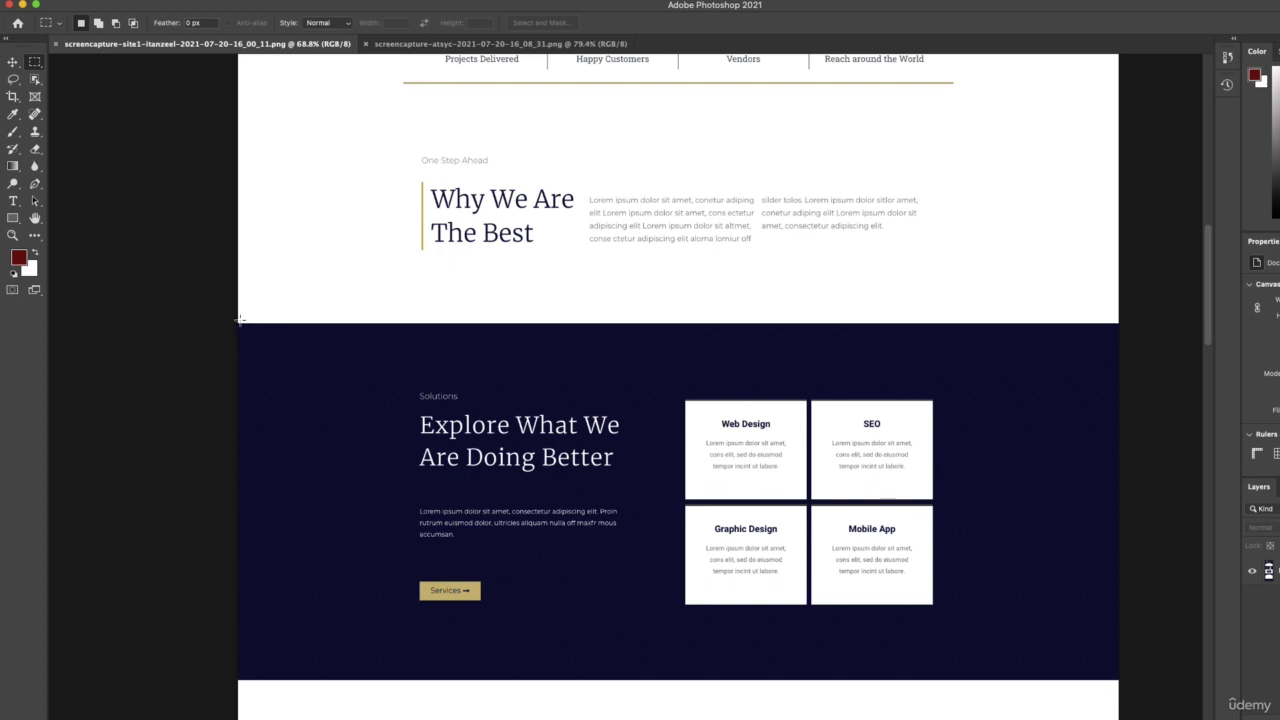
drag(236, 323, 1120, 682)
key(ctrl+d)
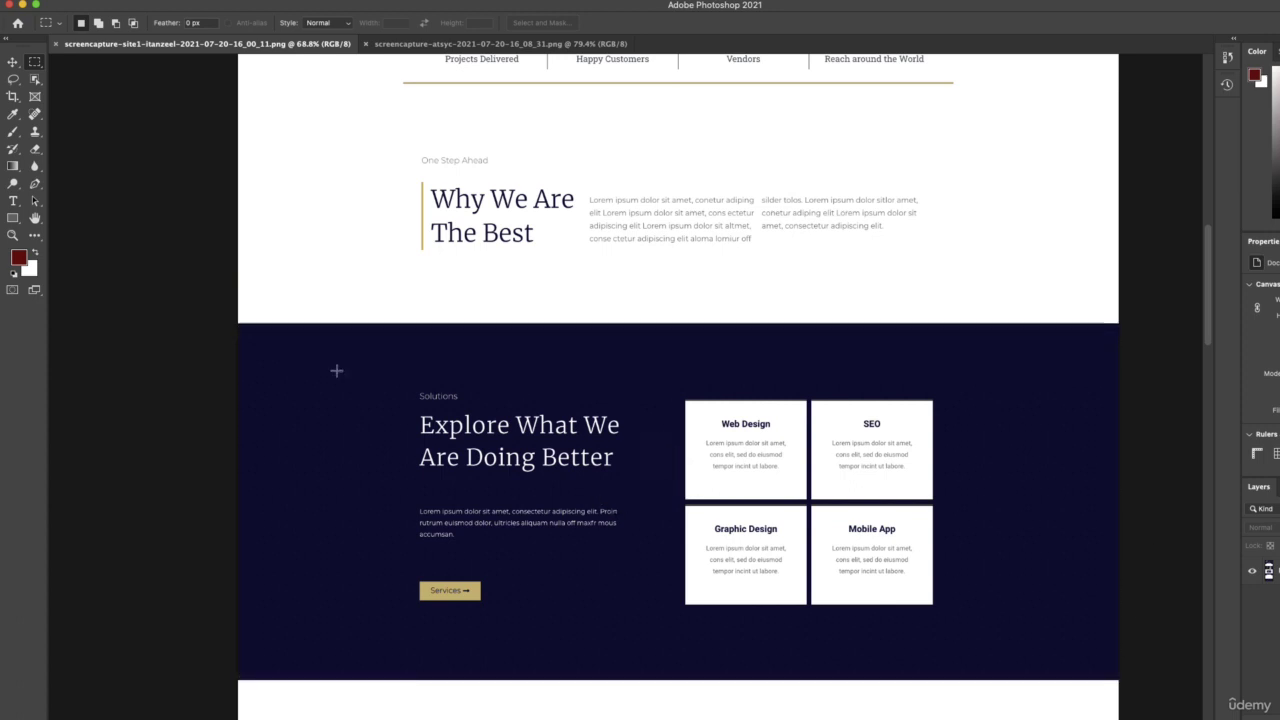
drag(236, 324, 1120, 680)
click(380, 357)
drag(349, 335, 1044, 675)
click(414, 400)
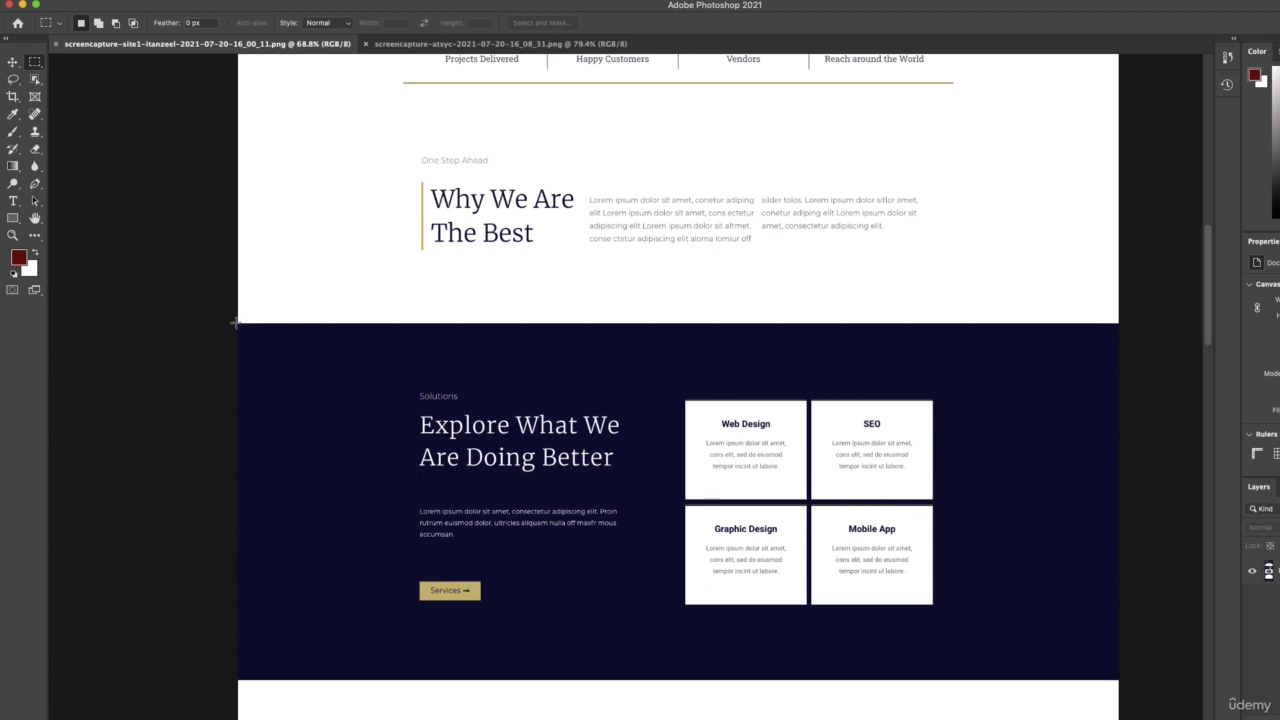
drag(236, 322, 1110, 678)
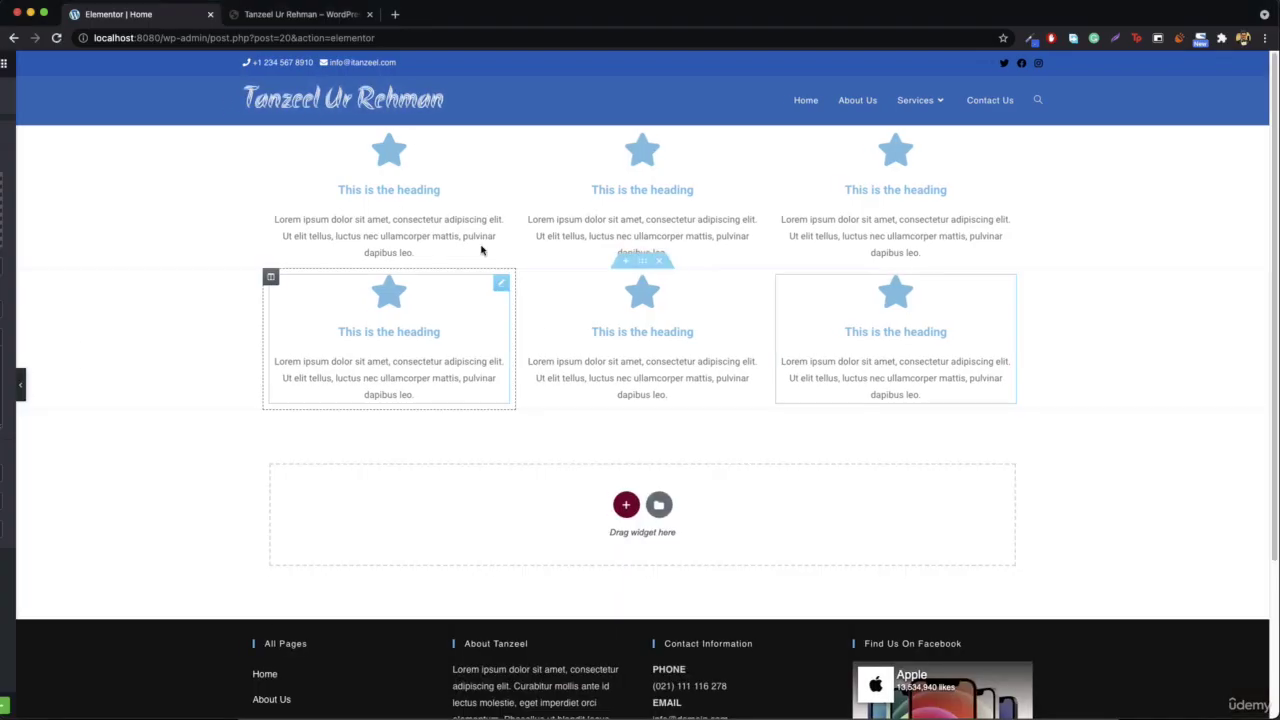
- Return to the Elementor page, restore the editing panel, and delete both icon box sections
click(5, 395)
click(757, 121)
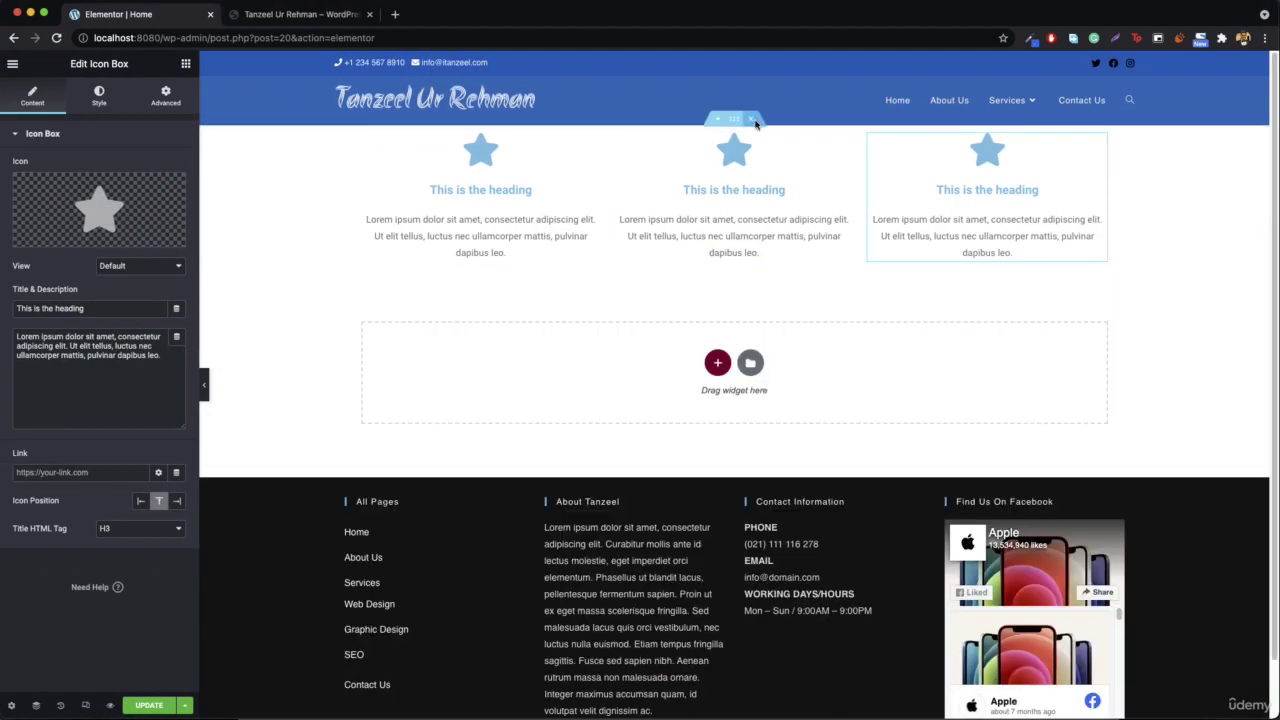
click(755, 122)
- Add a single-column section to the empty page and add a second column to it
click(716, 238)
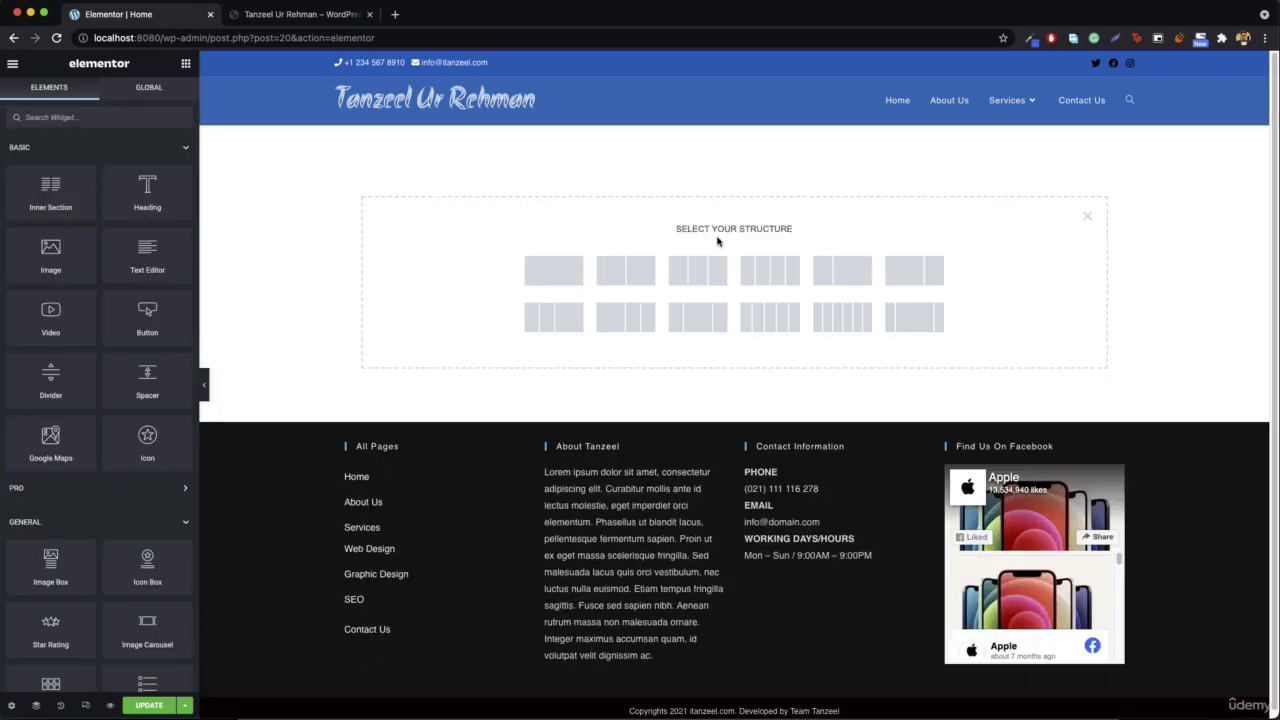
click(551, 268)
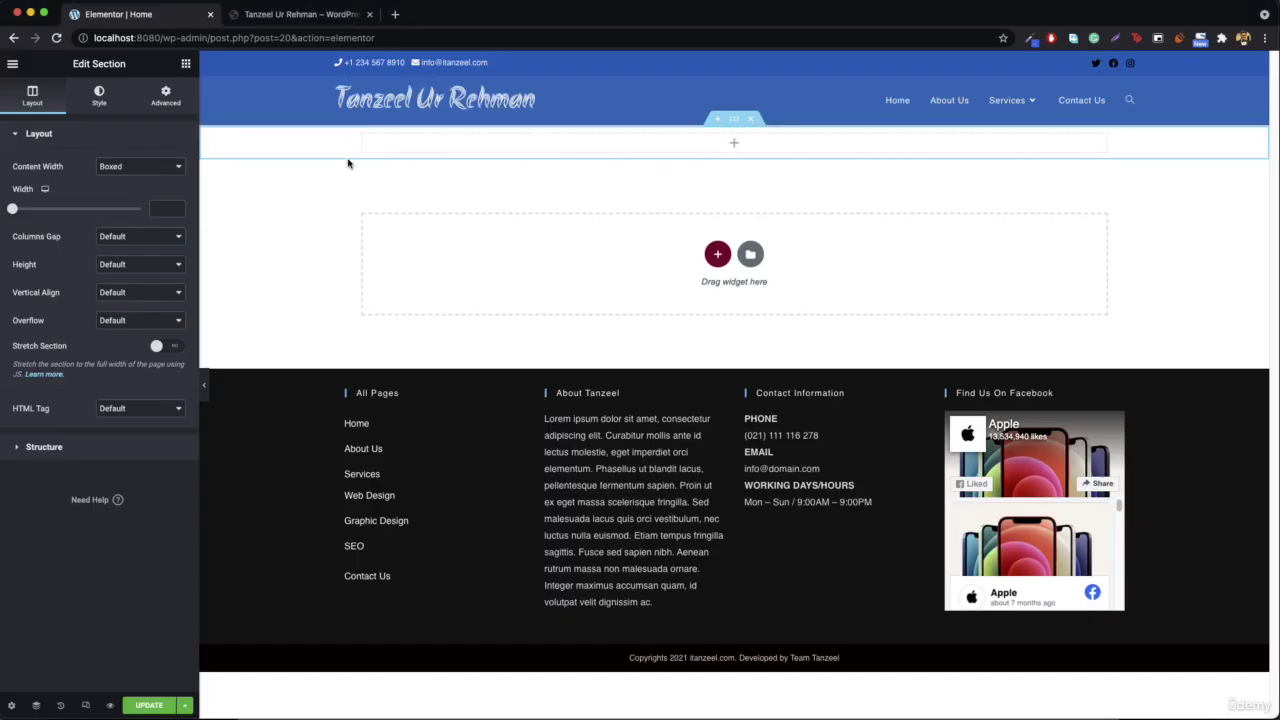
right_click(365, 139)
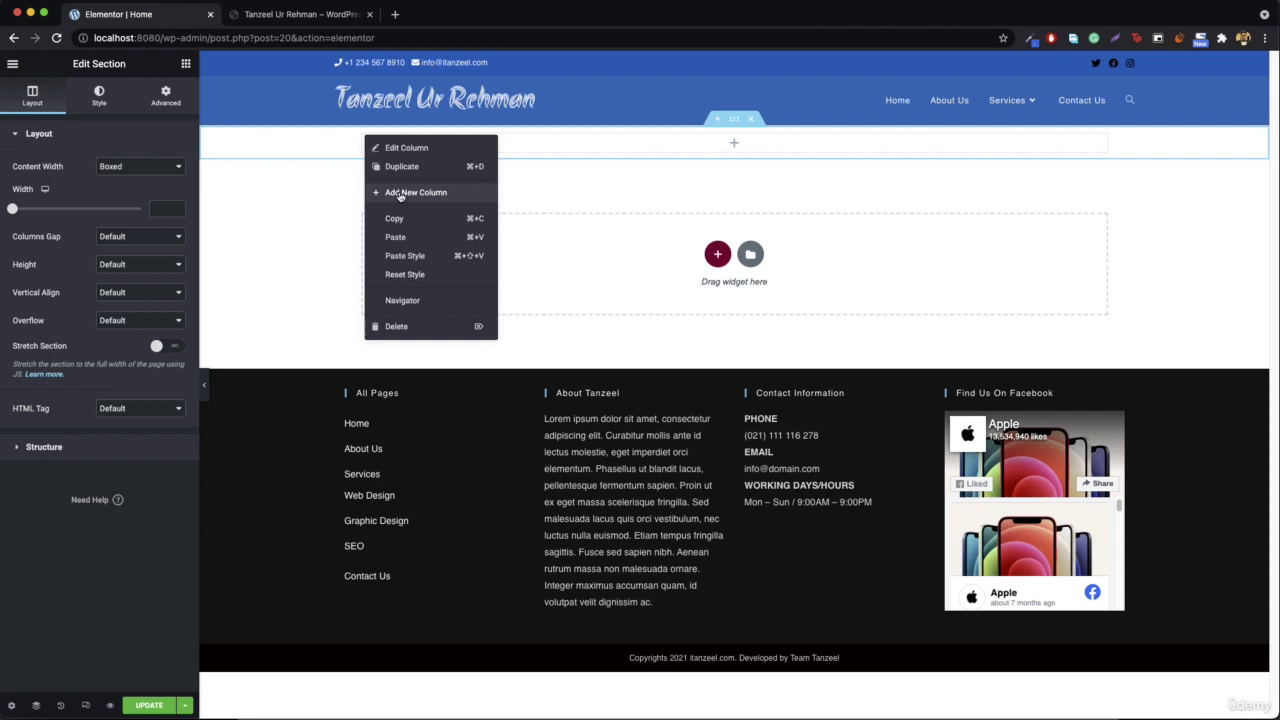
click(399, 192)
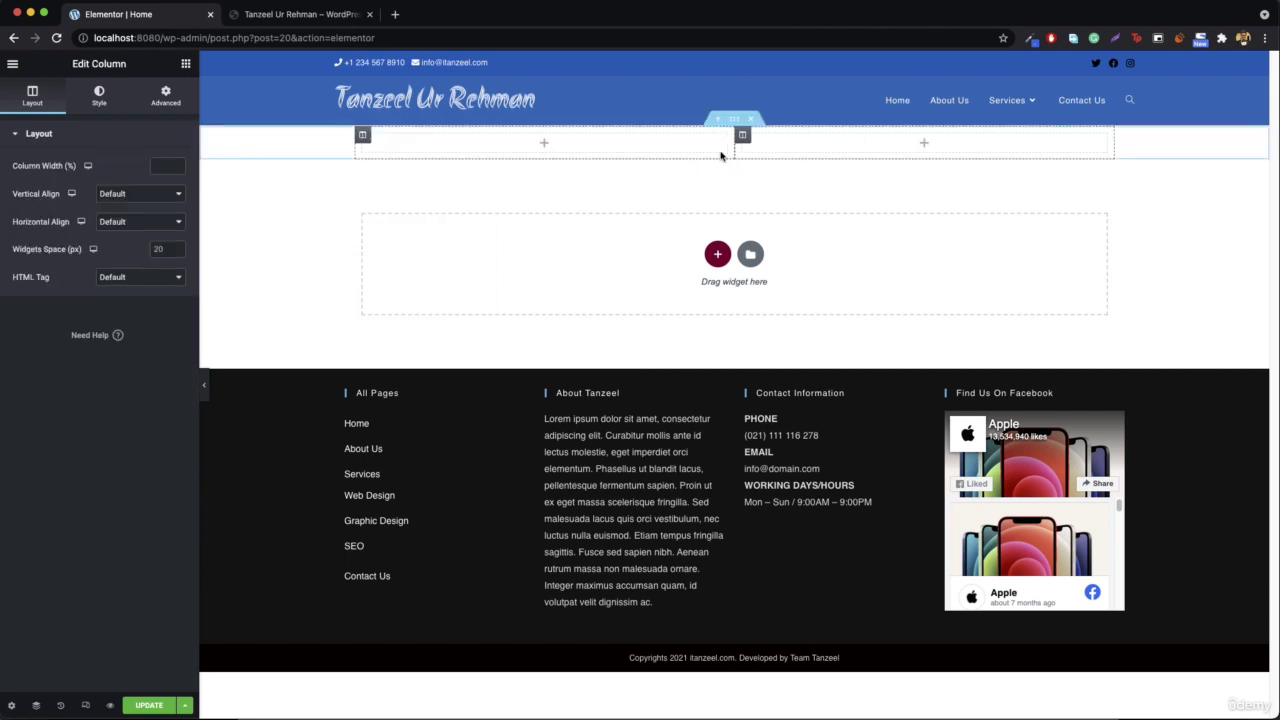
- Add a Heading, a Text Editor and a Button widget, one below the other, to the first column
click(184, 66)
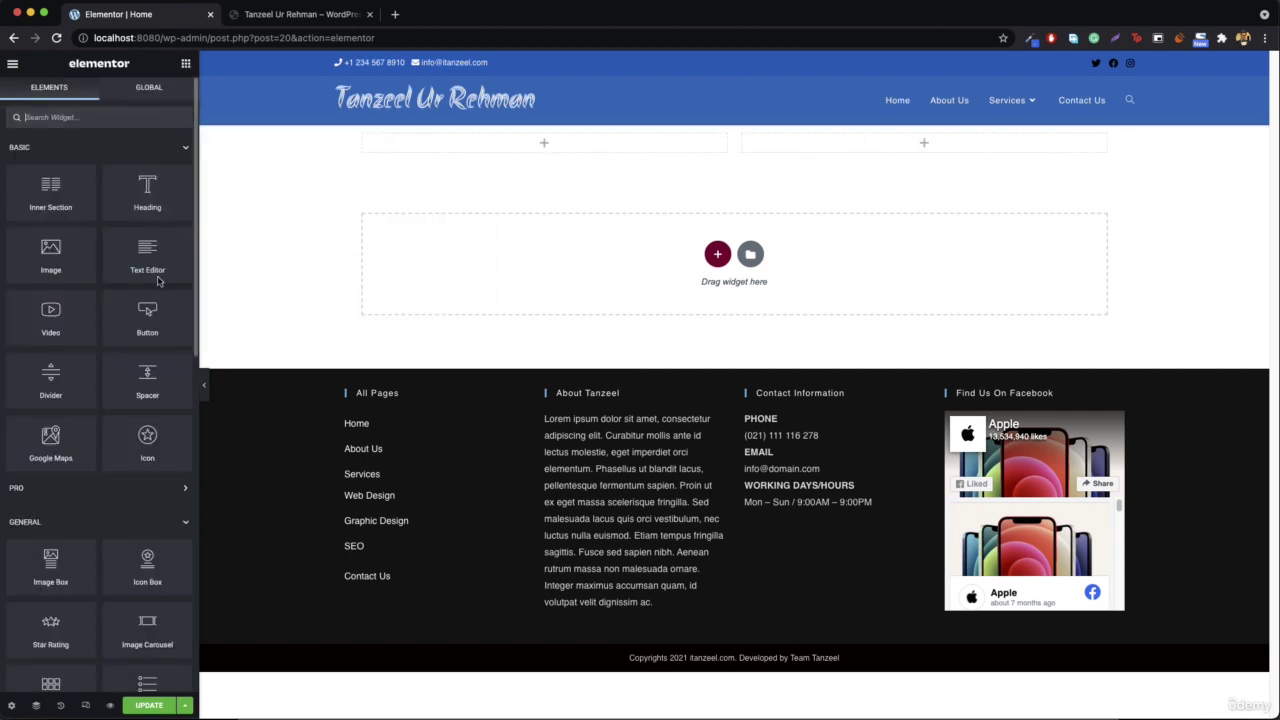
drag(142, 200, 560, 138)
click(186, 63)
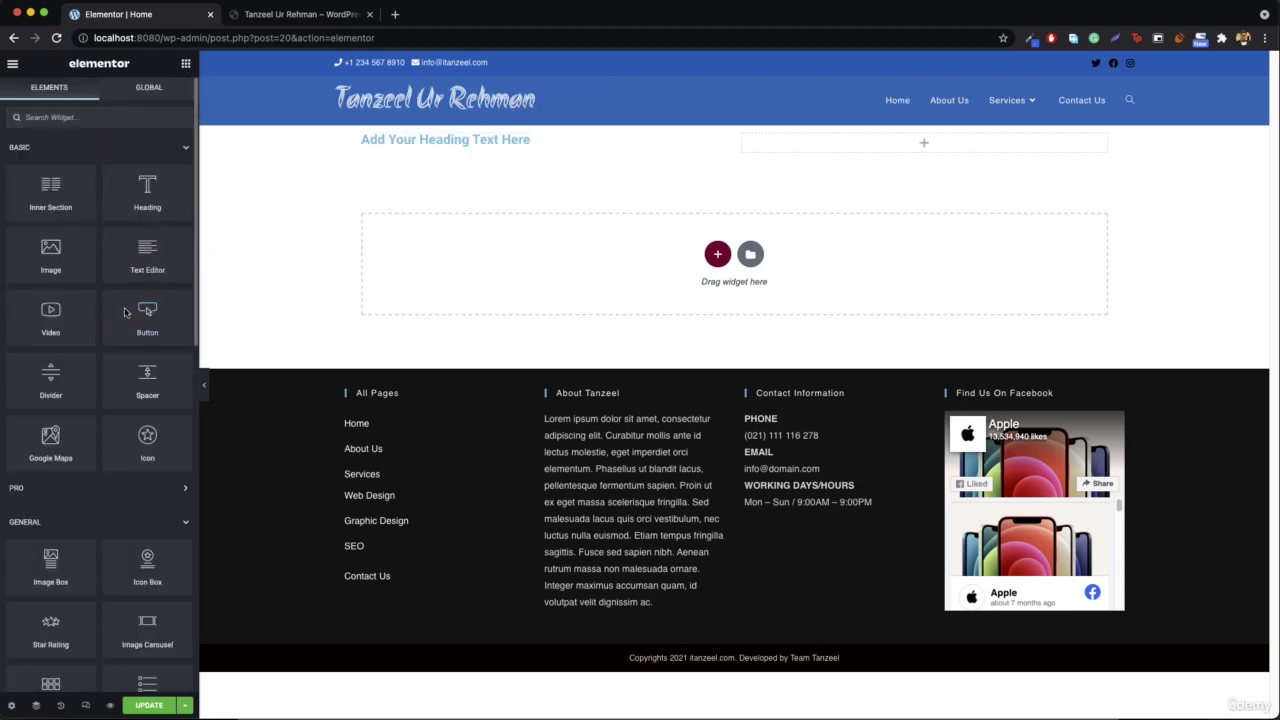
drag(145, 262, 491, 160)
click(186, 66)
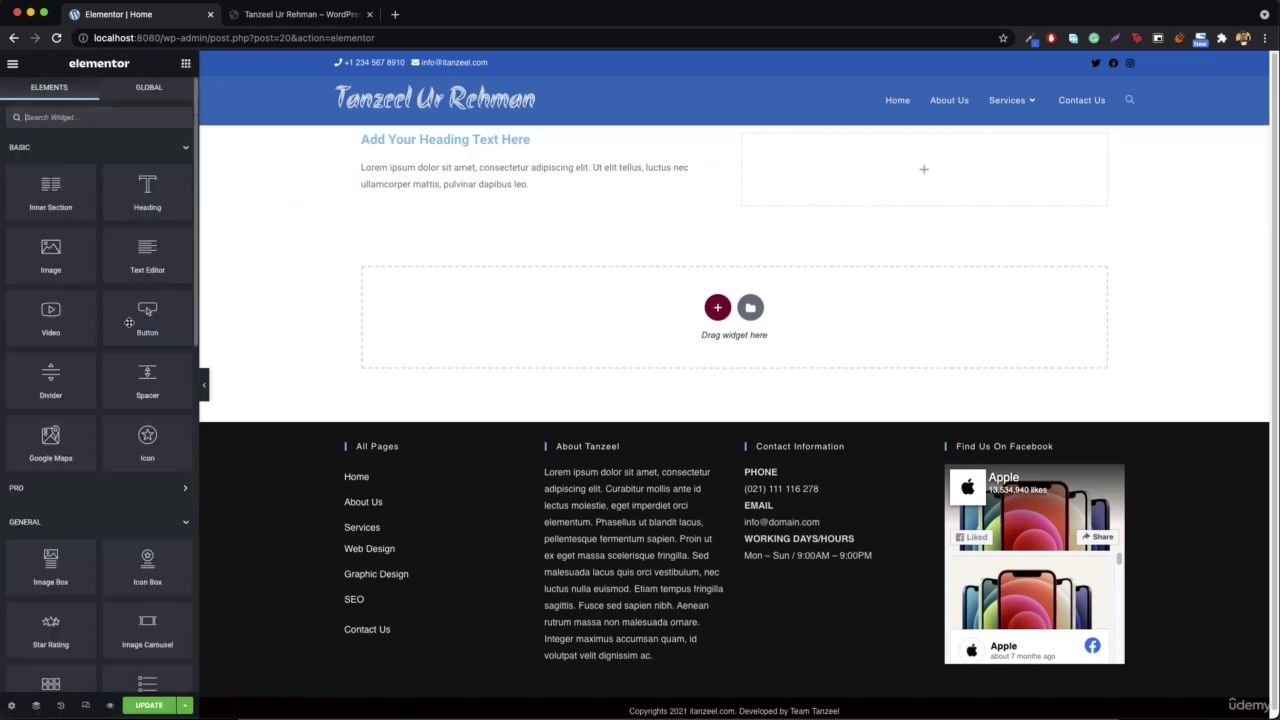
drag(130, 322, 516, 200)
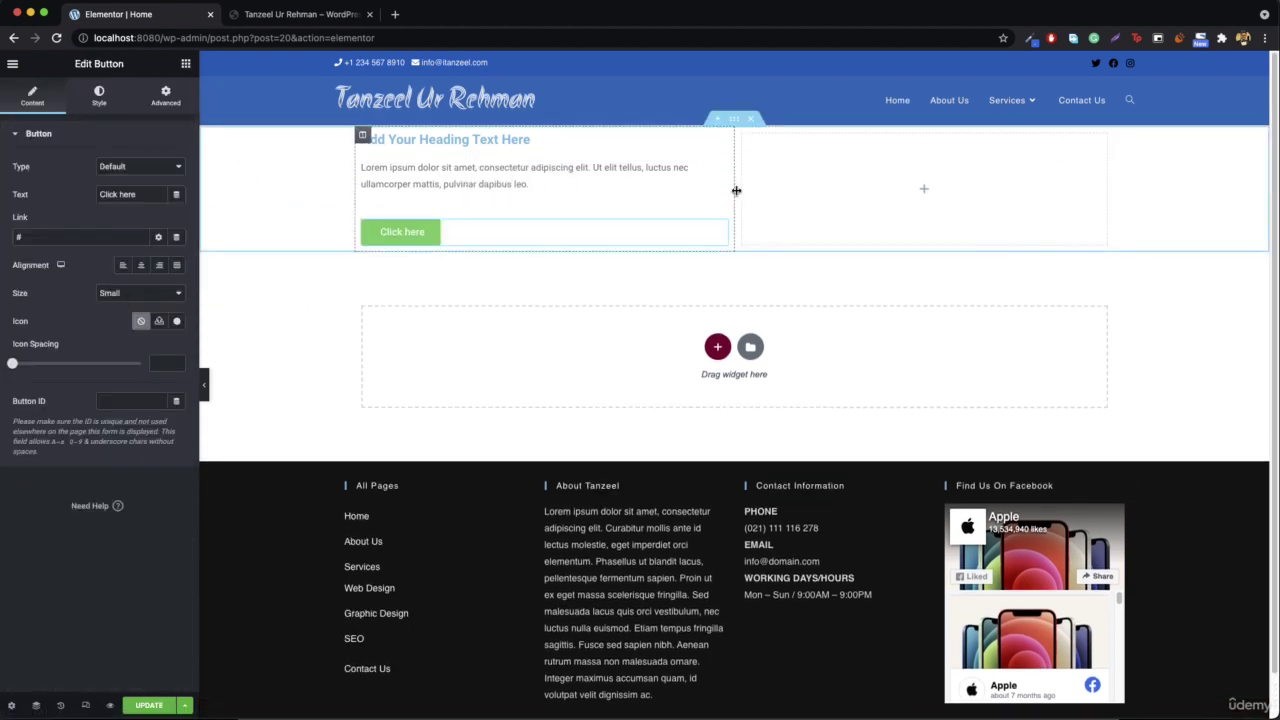
- Narrow the first column slightly and place an Inner Section in the second column
drag(734, 191, 686, 195)
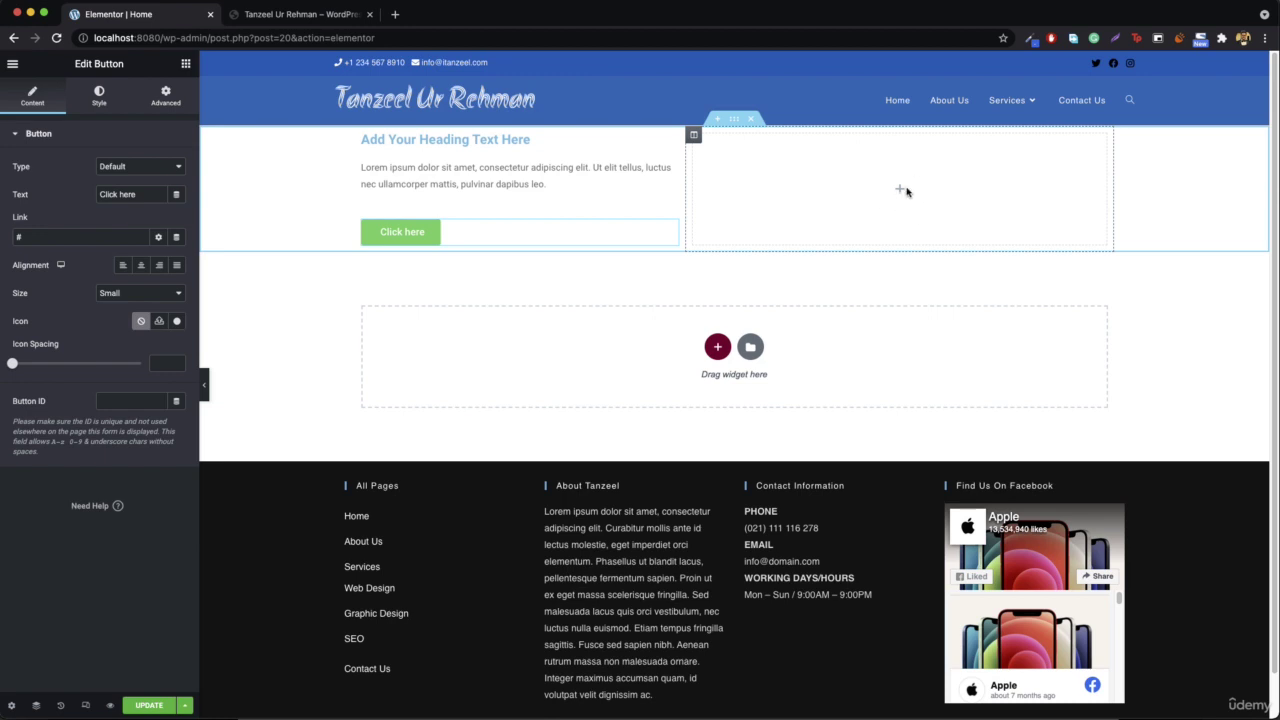
click(186, 63)
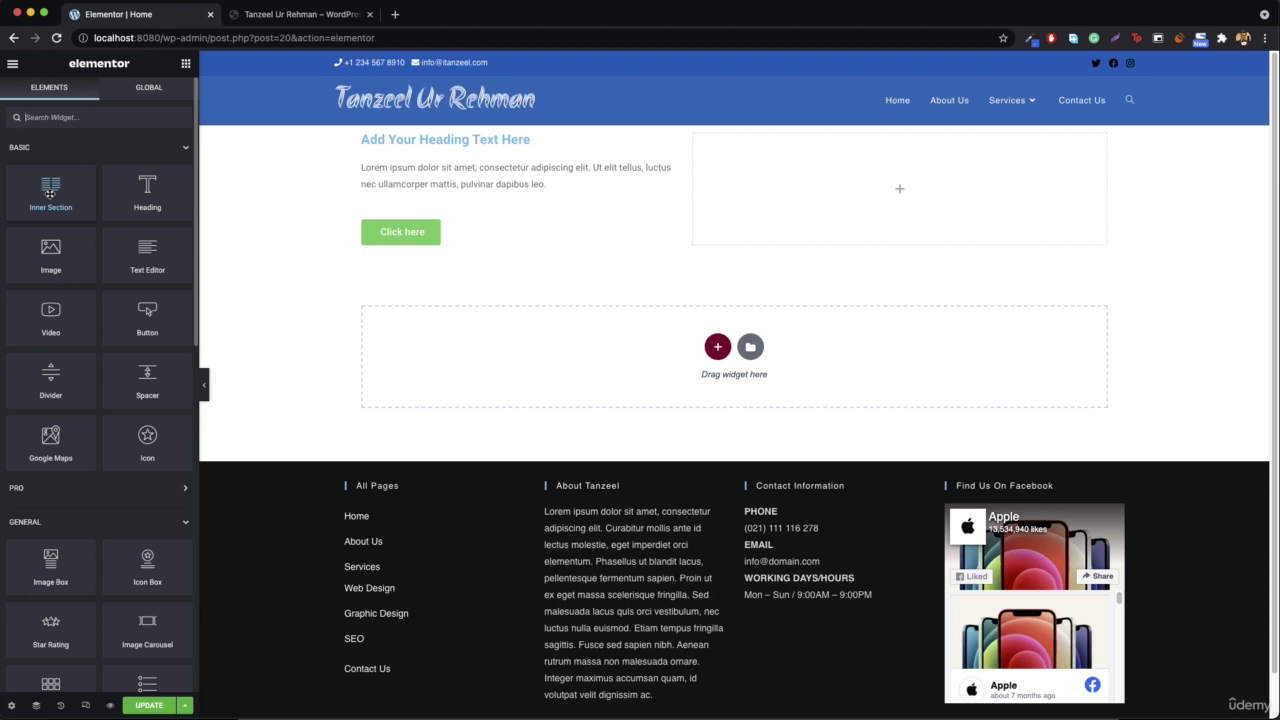
drag(50, 193, 866, 185)
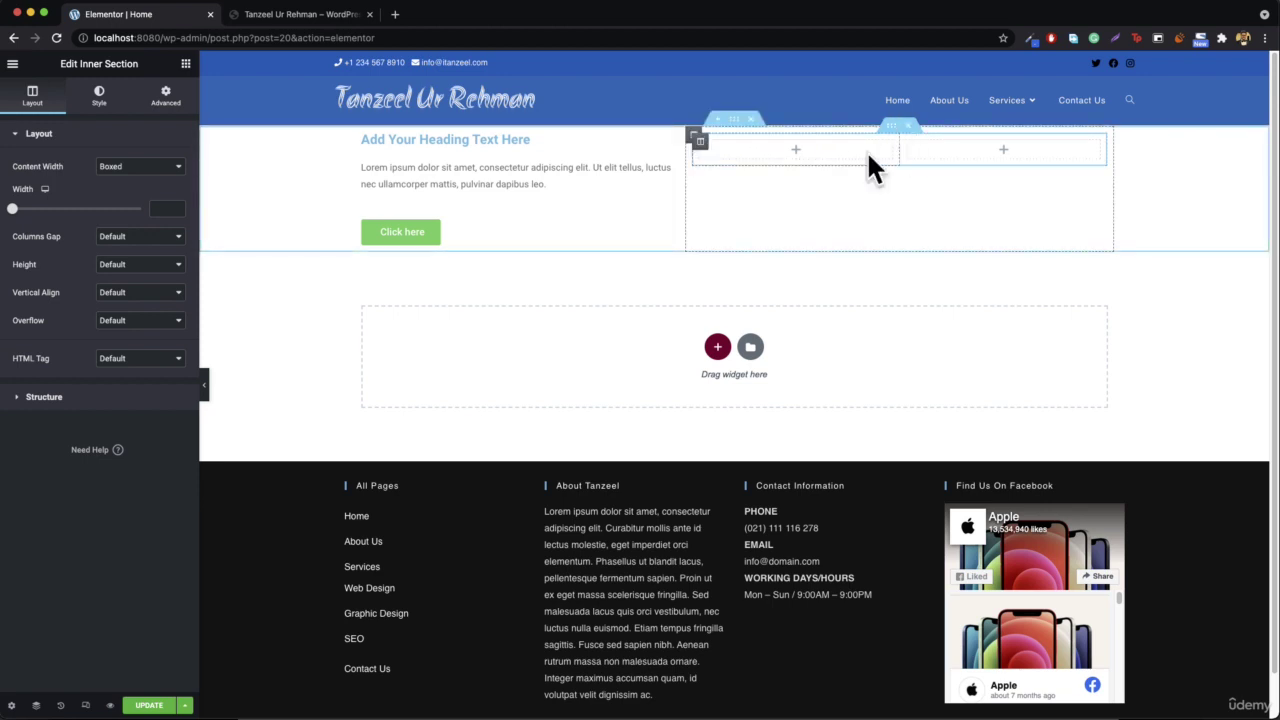
- Add an Icon Box widget to the inner section's first column, duplicate it, and move the copy into the inner section's second column
click(185, 64)
scroll(91, 476, down, 3)
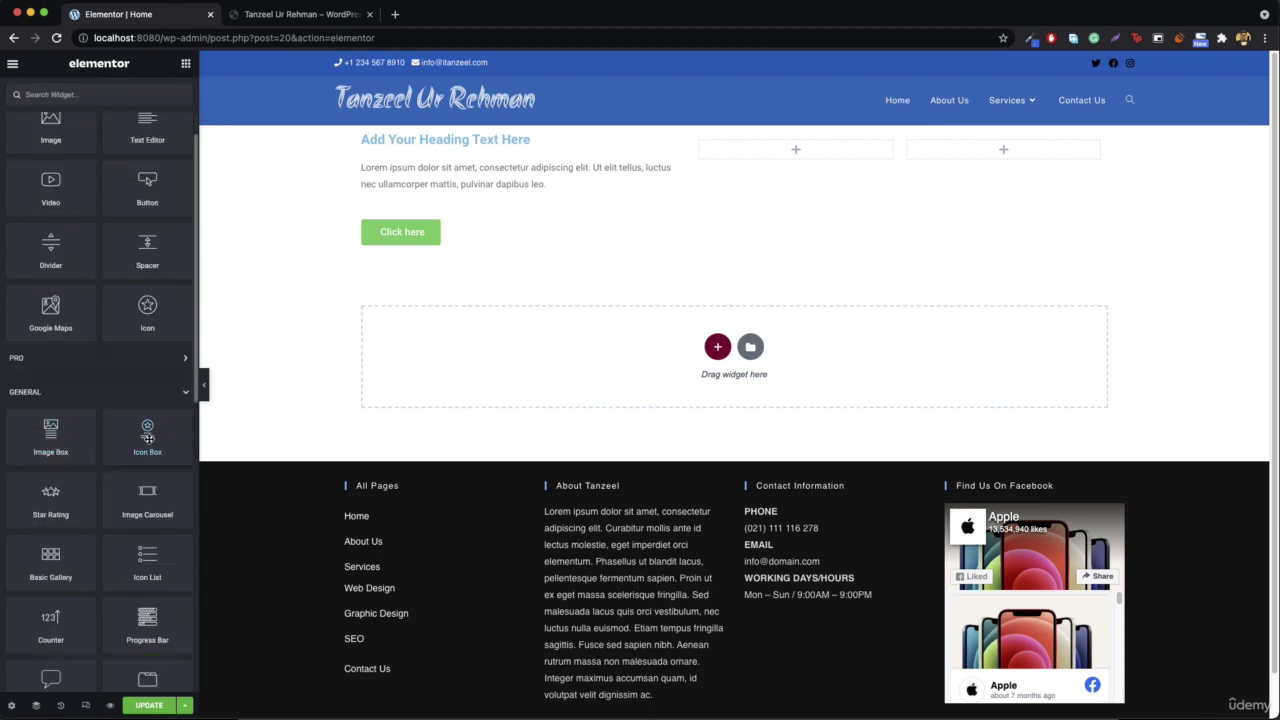
drag(150, 440, 810, 148)
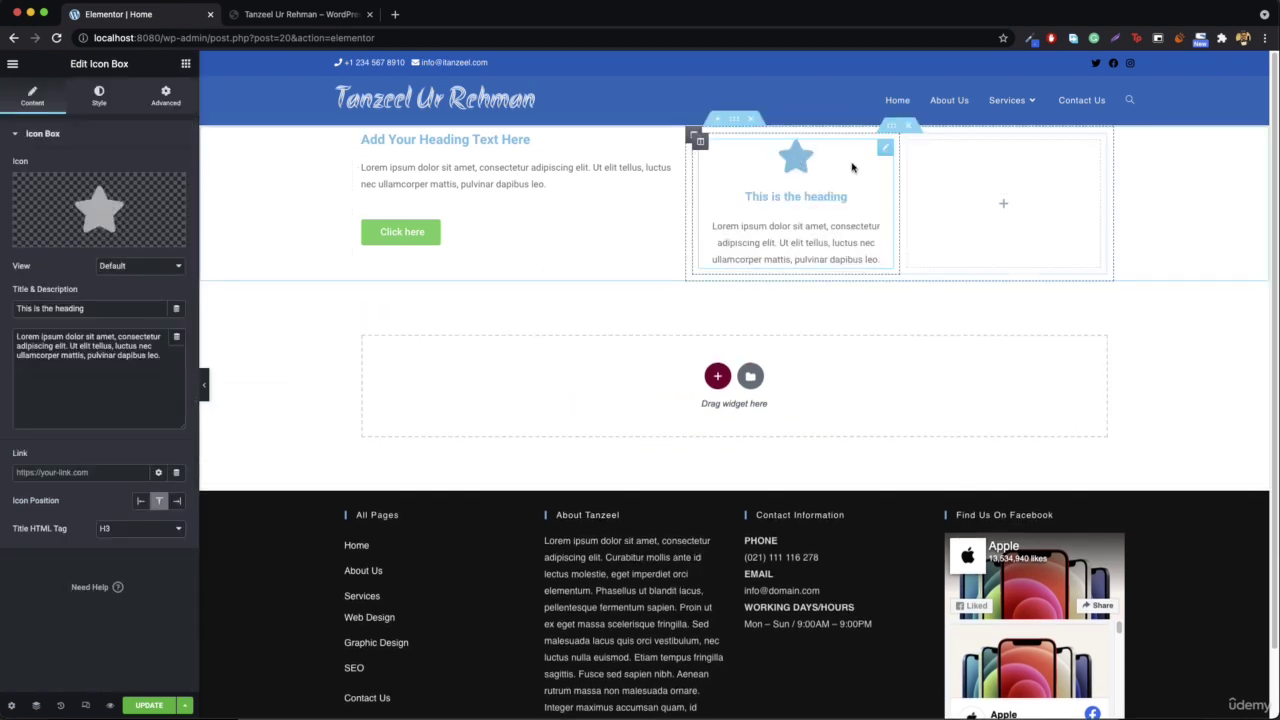
right_click(887, 152)
click(923, 181)
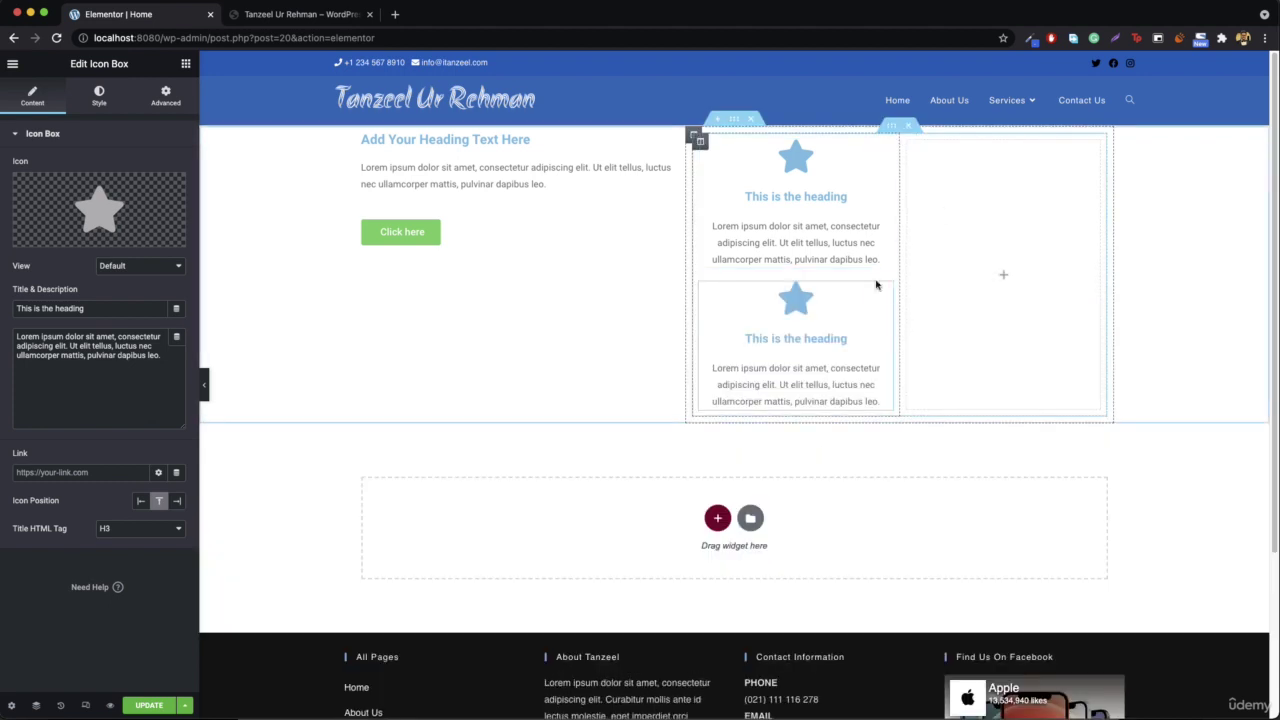
drag(876, 283, 1010, 205)
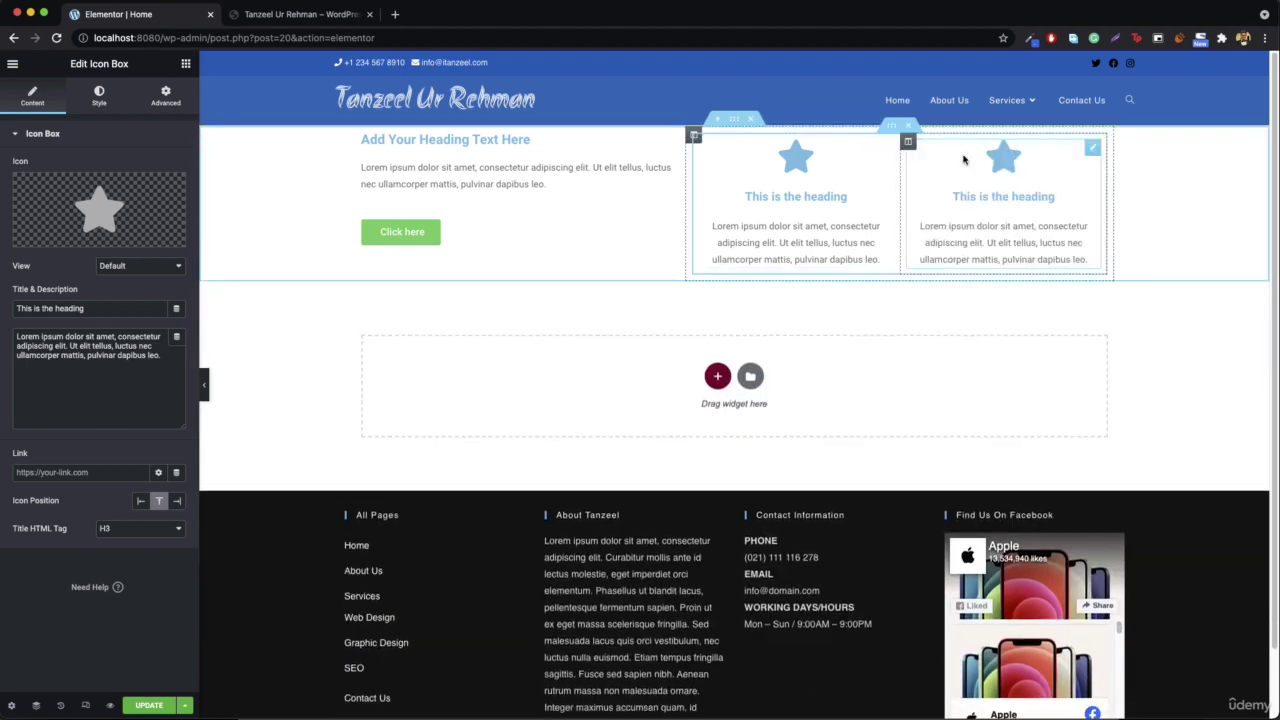
- Duplicate the inner section containing the two icon boxes to make a second row
right_click(894, 130)
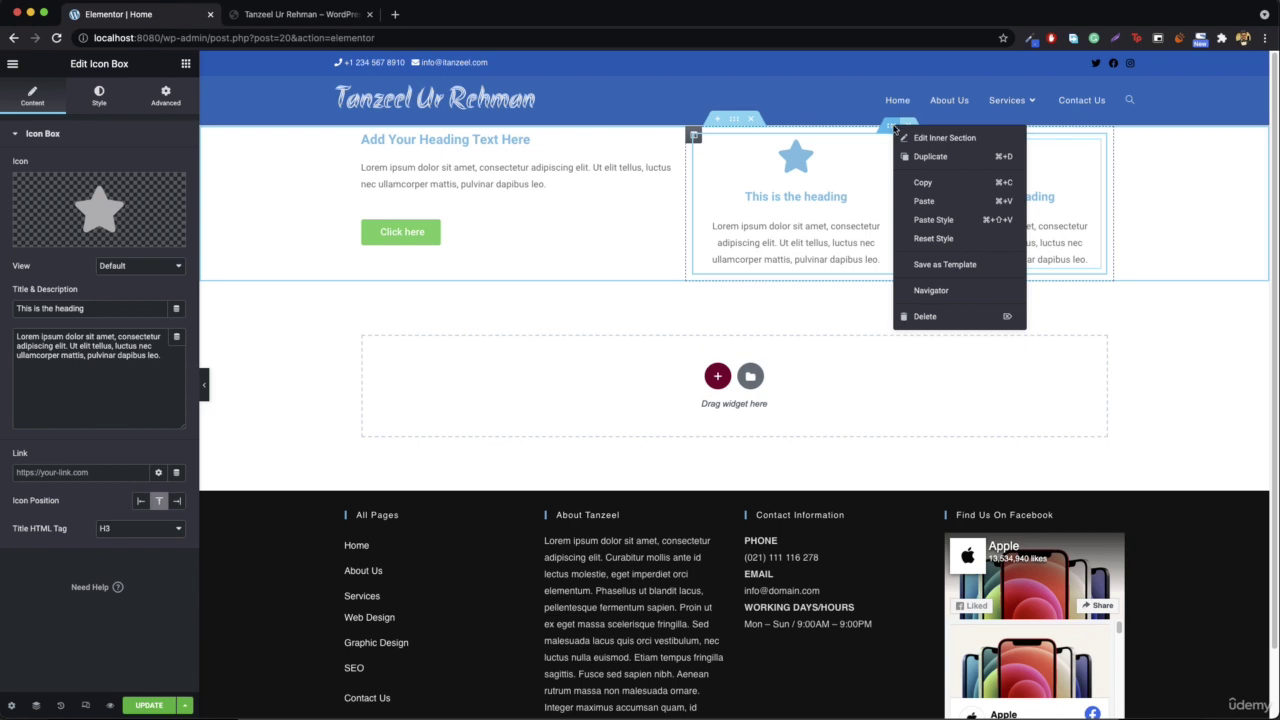
click(930, 157)
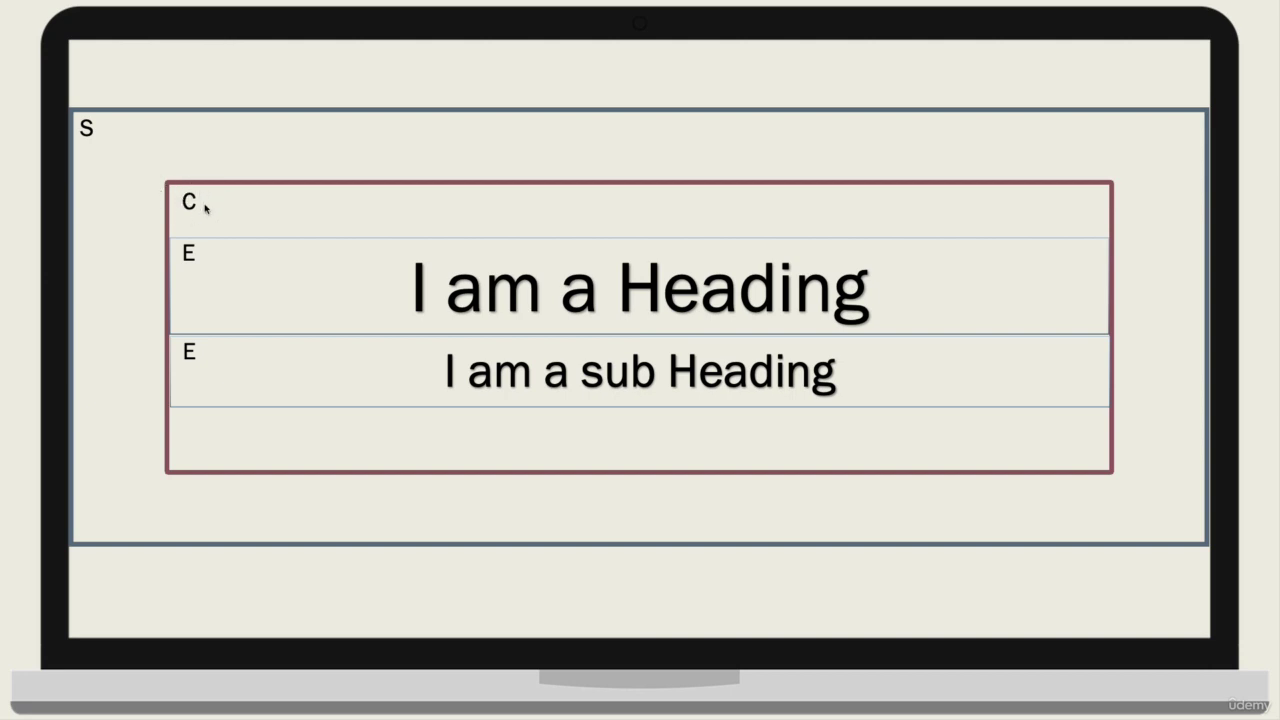
key(Right)
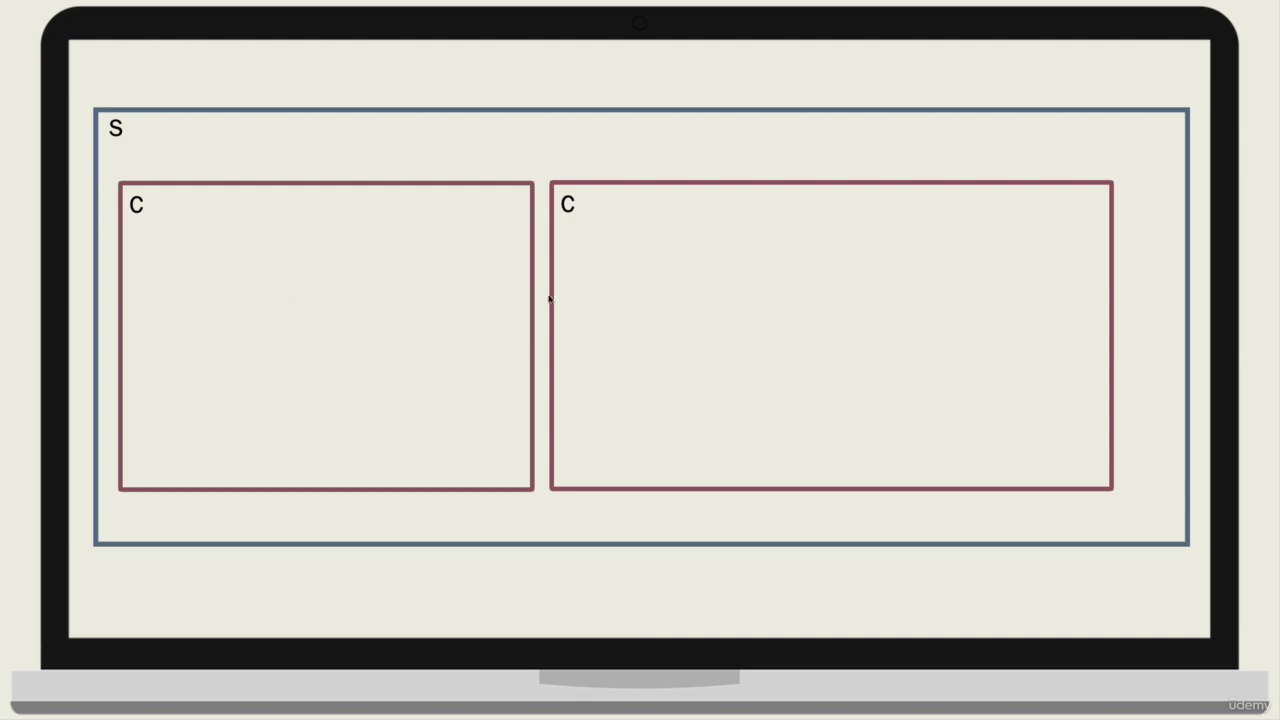
key(Right)
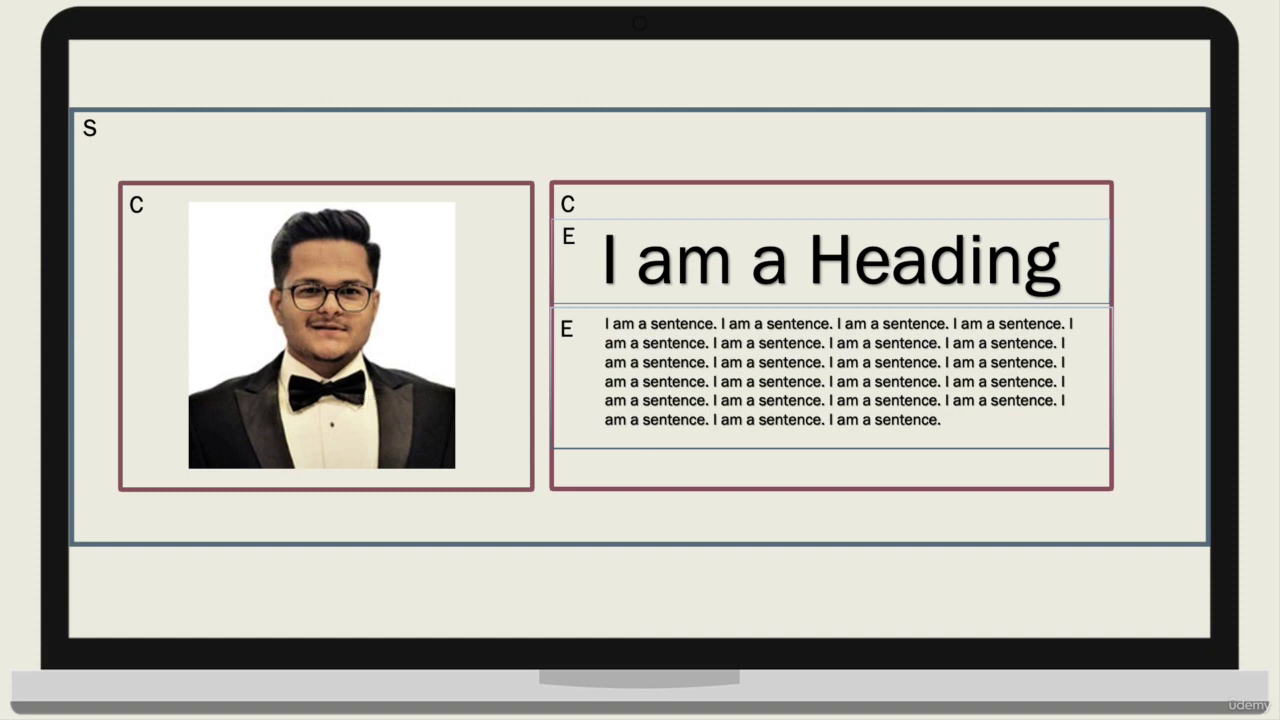
key(Right)
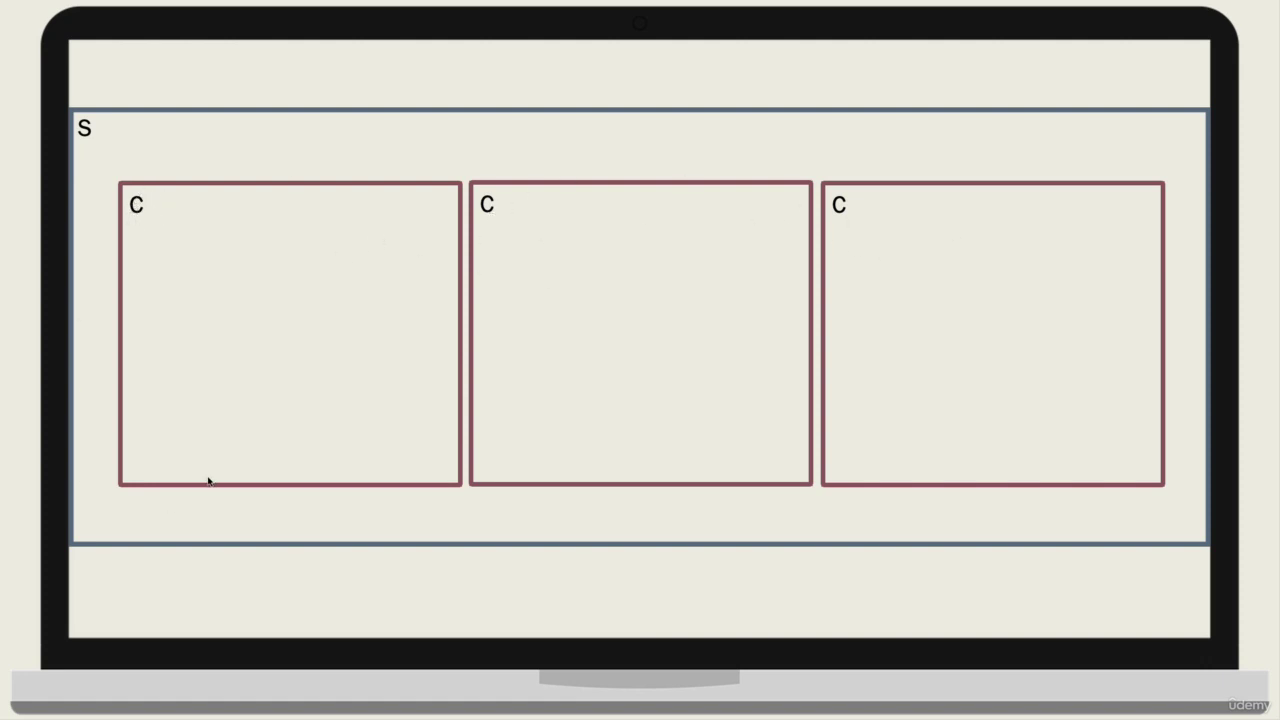
key(Right)
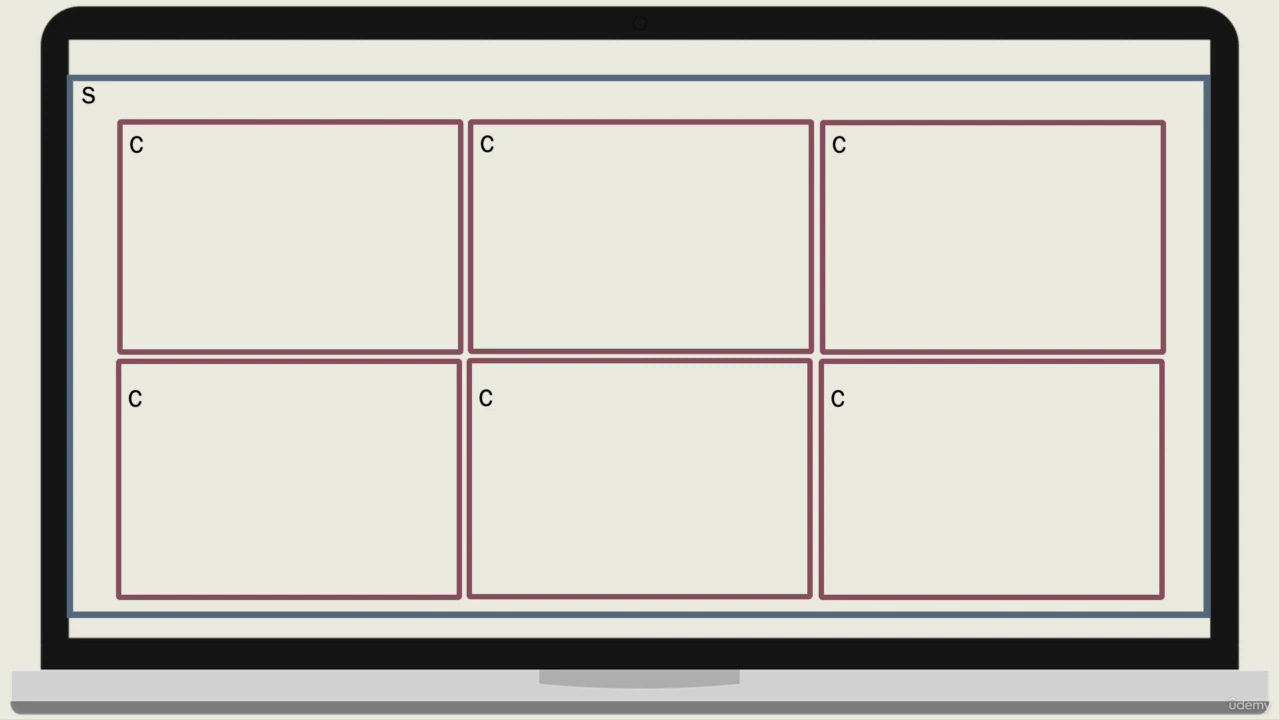
key(Right)
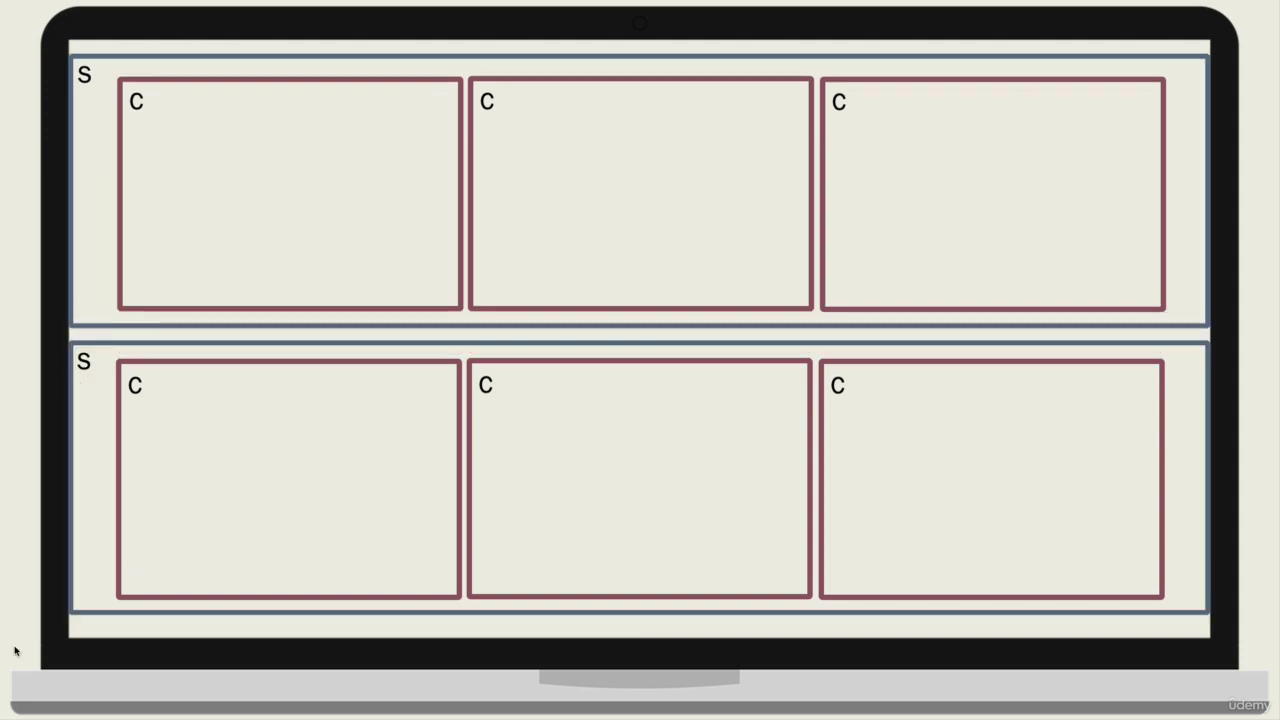
key(Right)
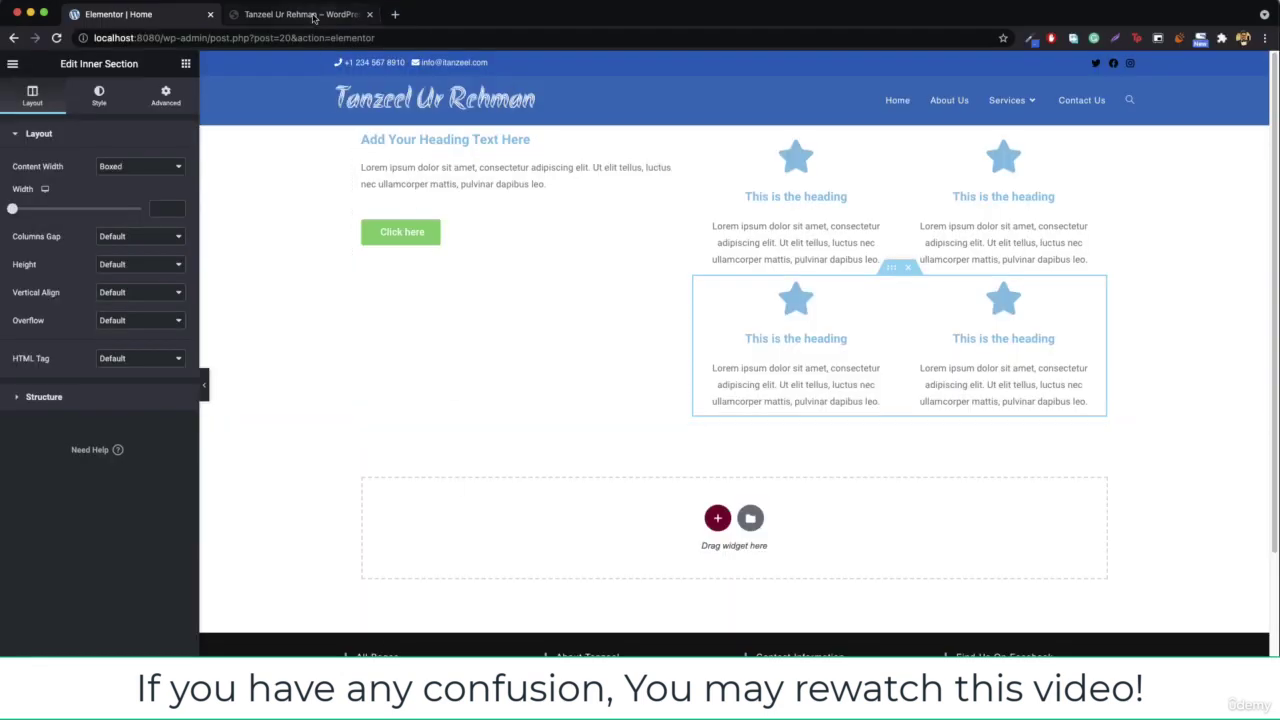
- Switch to the finished reference website and view its home page from the top
click(313, 17)
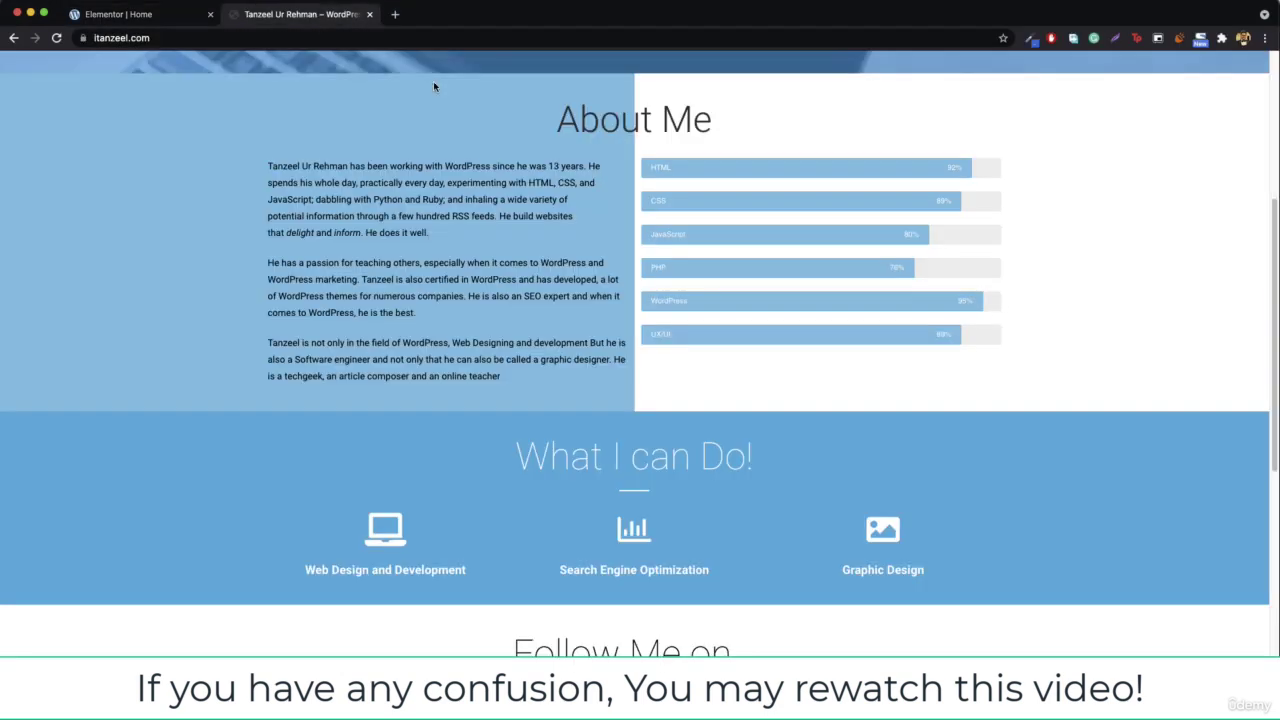
scroll(450, 200, up, 5)
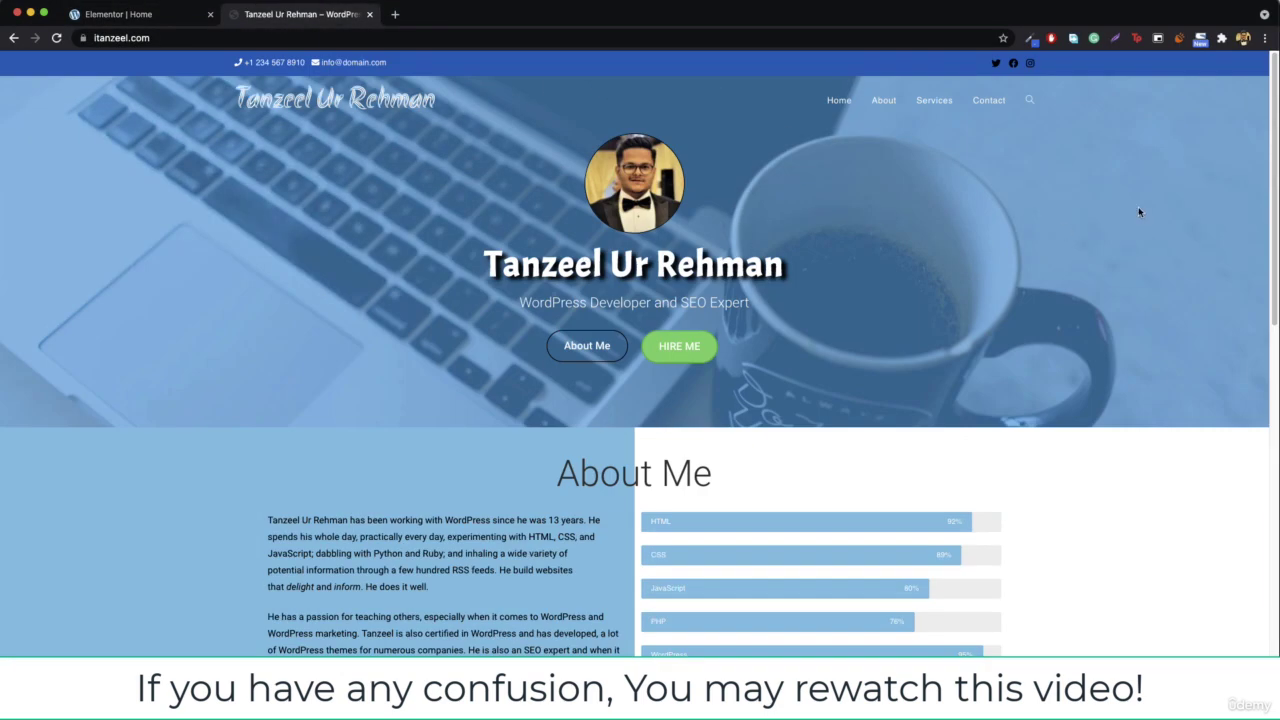